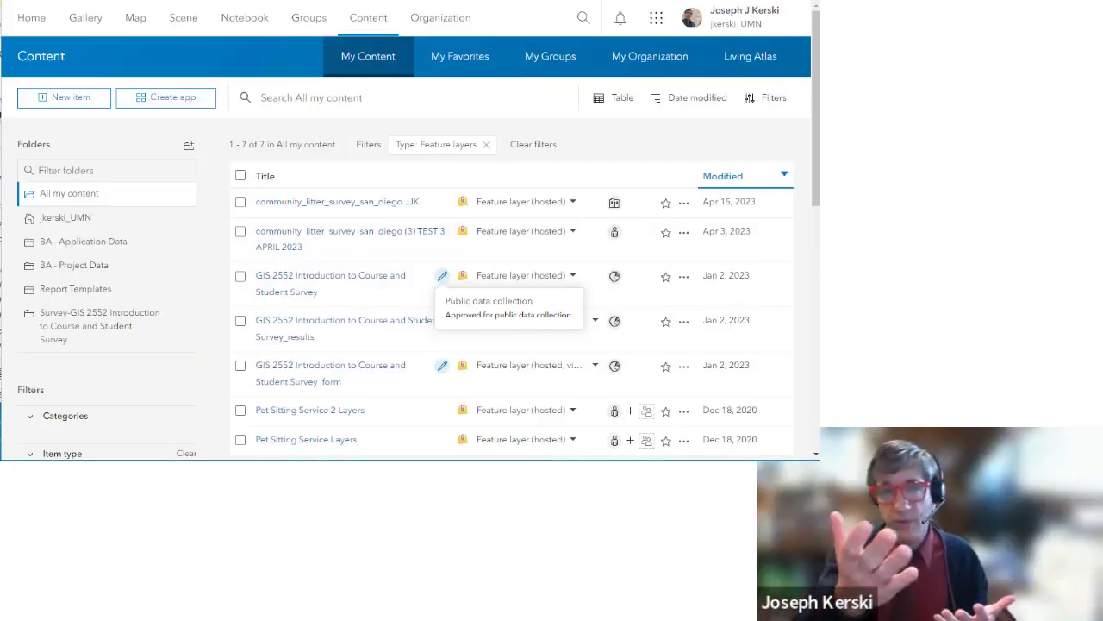
# Step: From the organization home page, view the four Pet Sitting Service items shared in My Groups
pyautogui.click(412, 104)
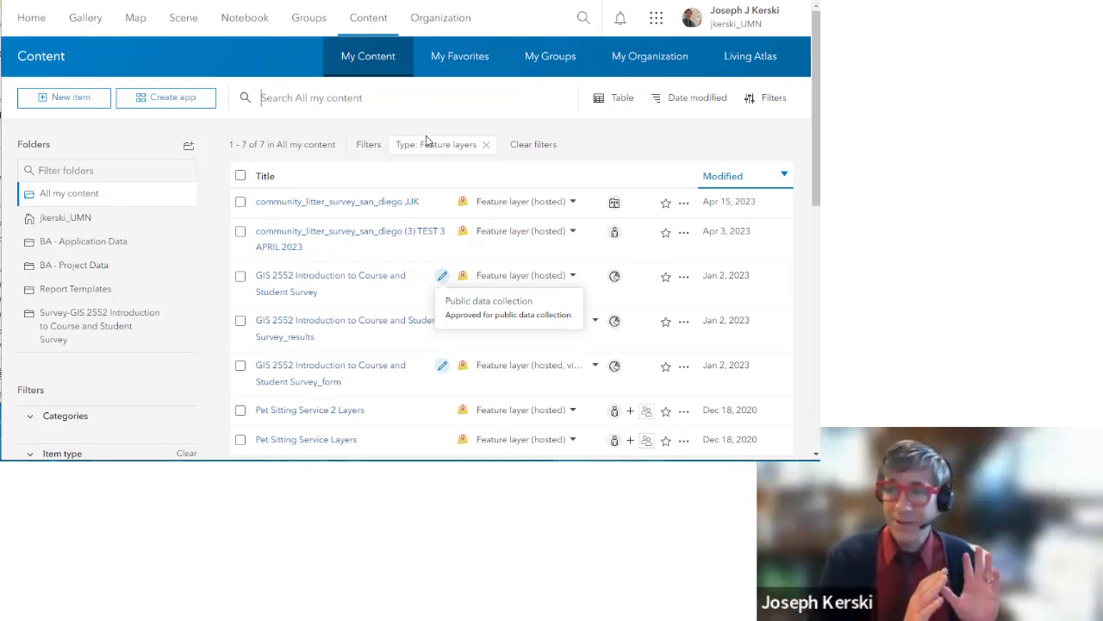
pyautogui.click(32, 18)
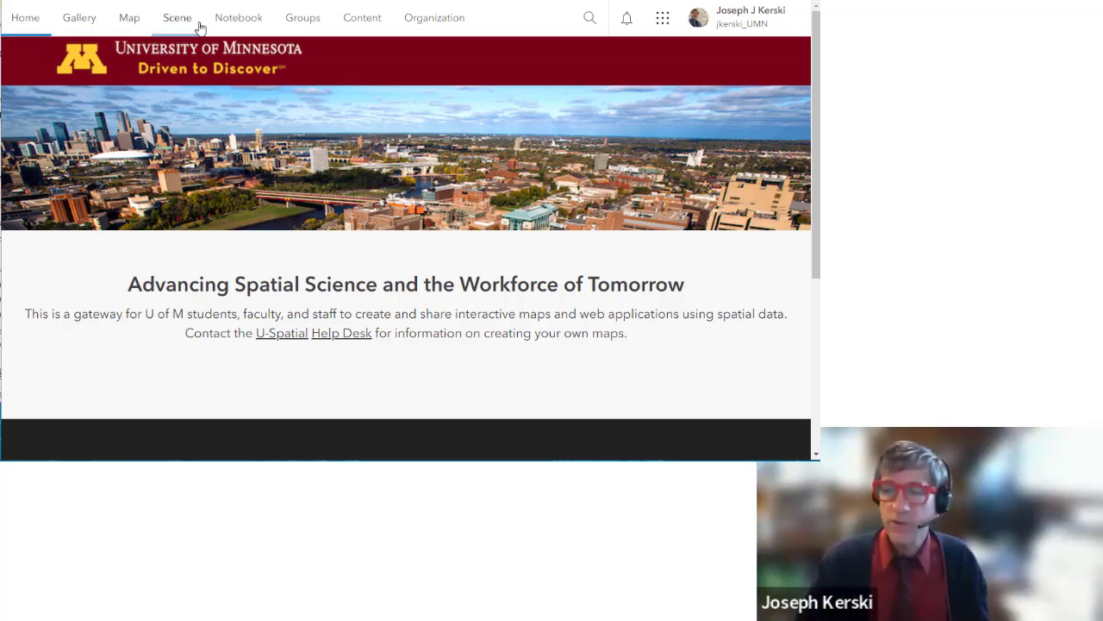
pyautogui.click(359, 17)
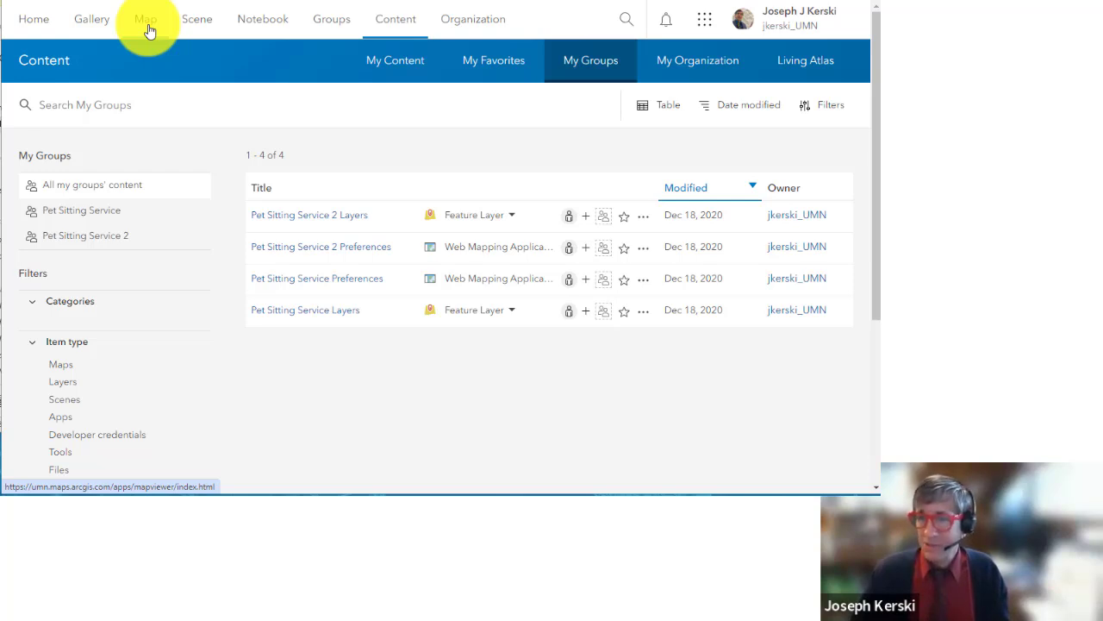
# Step: Start a new untitled map and pan the world topographic basemap between the Atlantic and Pacific
pyautogui.click(146, 19)
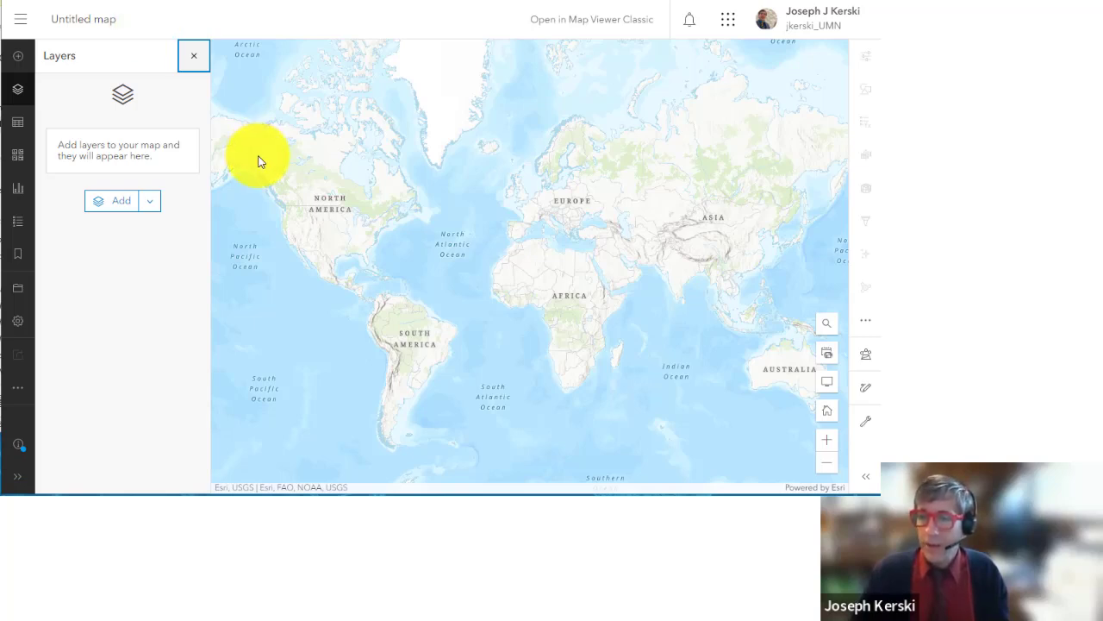
pyautogui.moveTo(556, 224)
pyautogui.mouseDown()
pyautogui.moveTo(358, 215)
pyautogui.moveTo(549, 227)
pyautogui.moveTo(379, 229)
pyautogui.mouseUp()
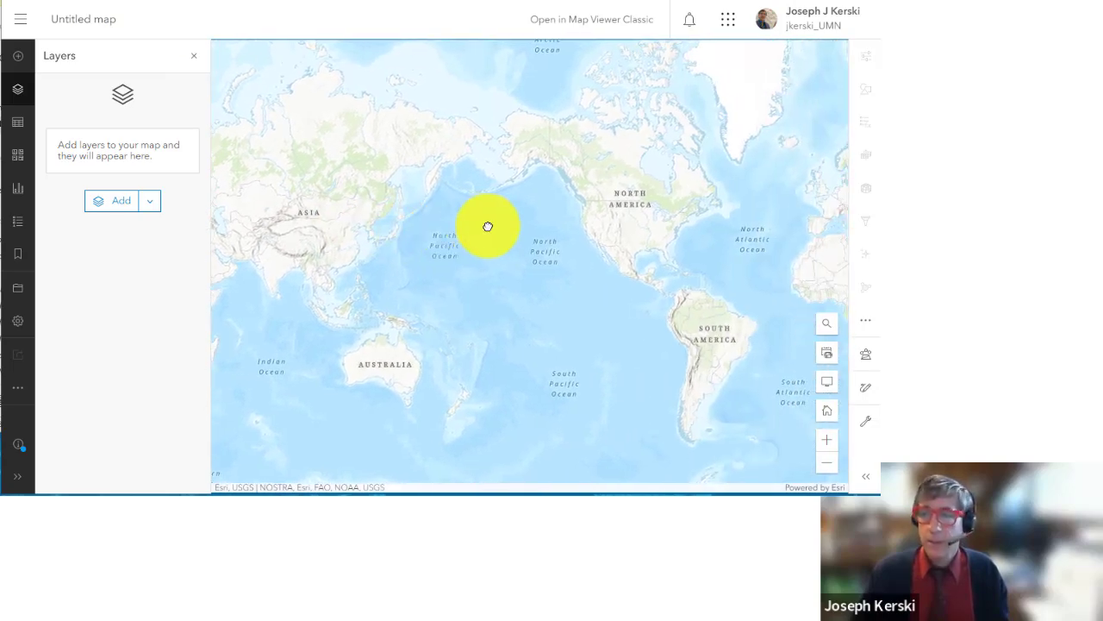
pyautogui.moveTo(680, 236); pyautogui.dragTo(397, 237)
pyautogui.moveTo(620, 234)
pyautogui.mouseDown()
pyautogui.moveTo(472, 231)
pyautogui.moveTo(345, 167)
pyautogui.mouseUp()
pyautogui.moveTo(712, 246); pyautogui.dragTo(468, 241)
pyautogui.moveTo(653, 240); pyautogui.dragTo(379, 233)
pyautogui.moveTo(675, 224)
pyautogui.mouseDown()
pyautogui.moveTo(502, 249)
pyautogui.moveTo(345, 246)
pyautogui.moveTo(577, 241)
pyautogui.moveTo(426, 241)
pyautogui.mouseUp()
pyautogui.moveTo(640, 229)
pyautogui.mouseDown()
pyautogui.moveTo(400, 243)
pyautogui.moveTo(483, 261)
pyautogui.moveTo(406, 273)
pyautogui.mouseUp()
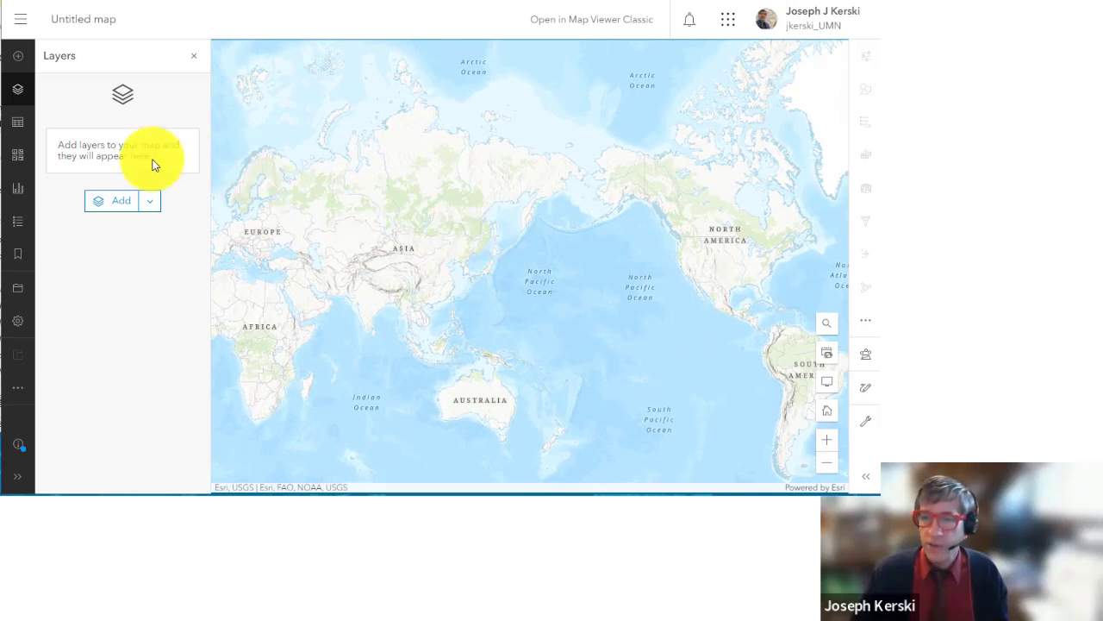
# Step: Try the Charted Territory basemap and pan the map toward the Atlantic, Europe and Africa
pyautogui.click(17, 158)
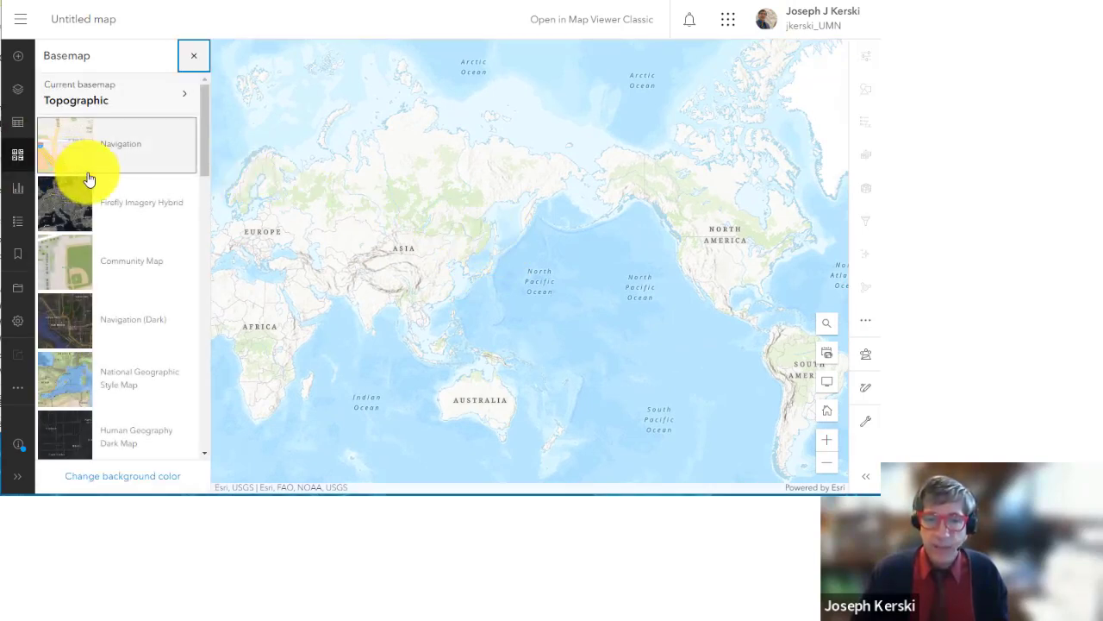
pyautogui.scroll(-4, 118, 227)
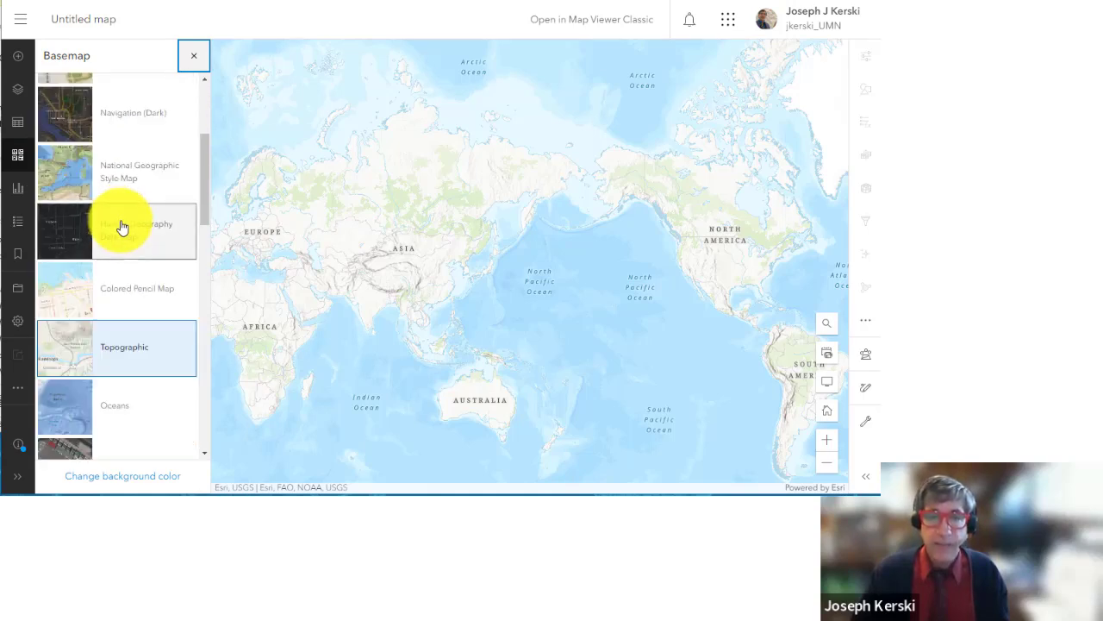
pyautogui.scroll(-2, 123, 227)
pyautogui.scroll(-2, 121, 222)
pyautogui.click(122, 241)
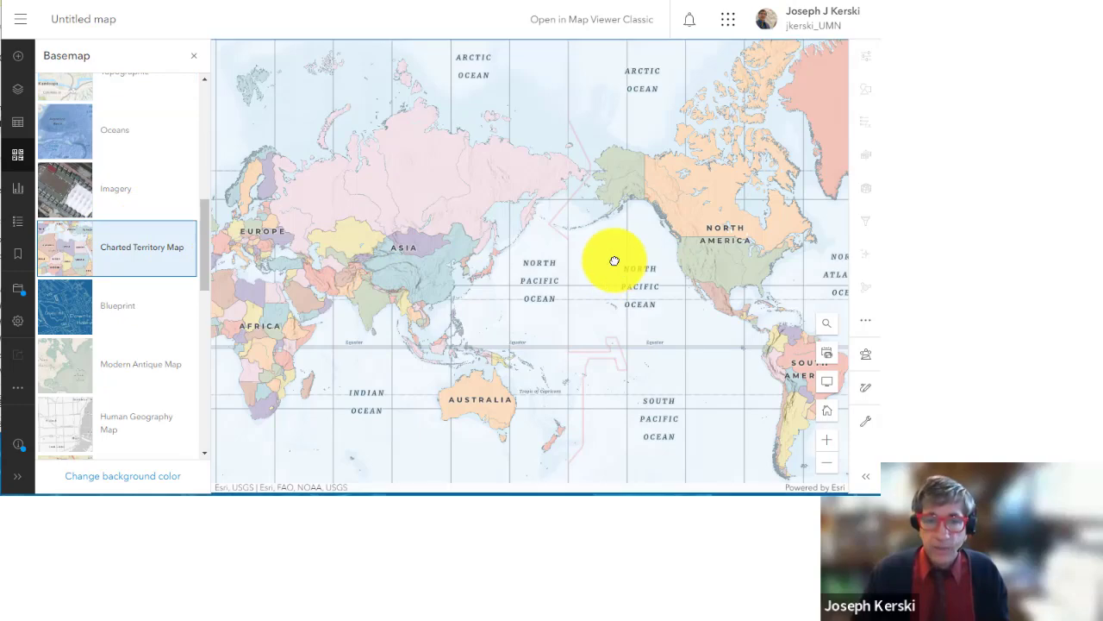
pyautogui.moveTo(628, 266); pyautogui.dragTo(322, 259)
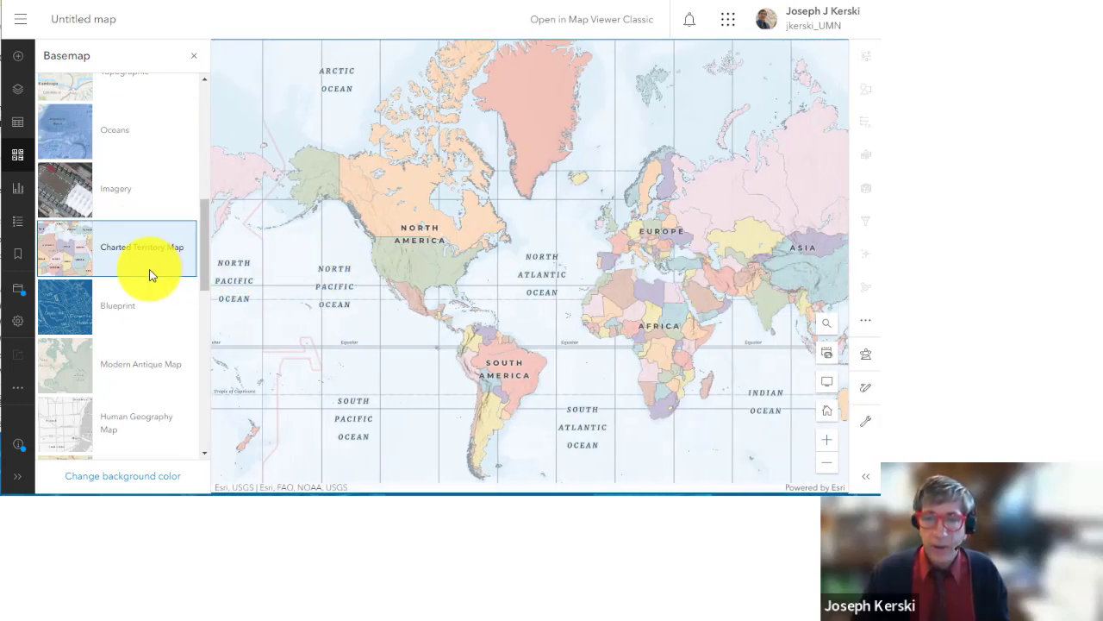
pyautogui.scroll(1, 473, 257)
pyautogui.moveTo(473, 256); pyautogui.dragTo(546, 258)
# Step: Switch to Imagery, then Topographic, and pan to the plains near Great Sand Dunes
pyautogui.click(119, 205)
pyautogui.scroll(1, 426, 270)
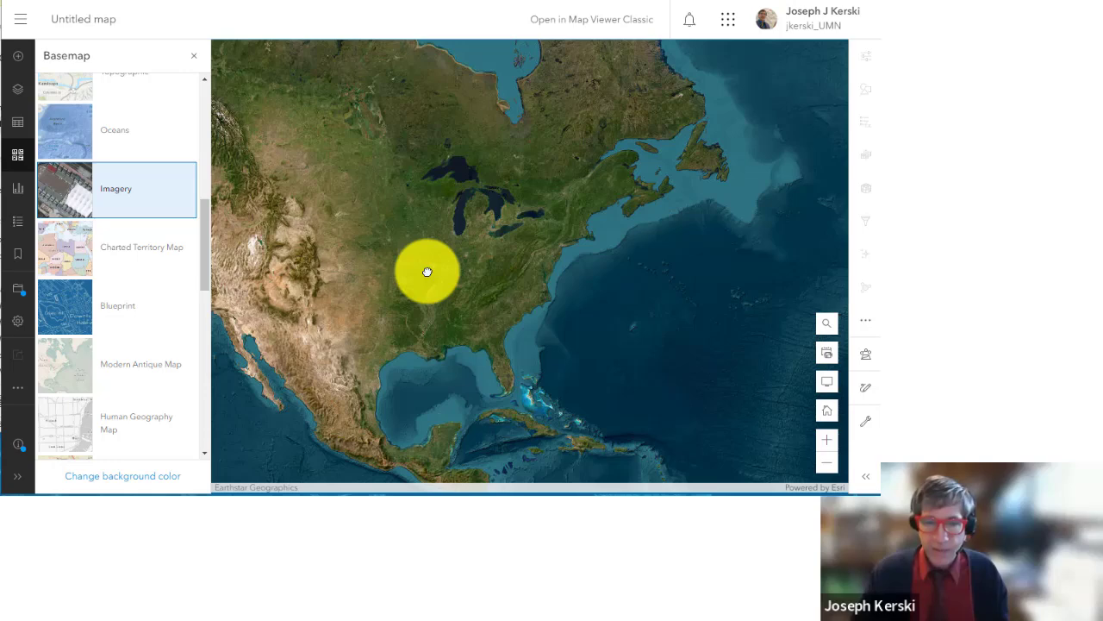
pyautogui.scroll(3, 129, 228)
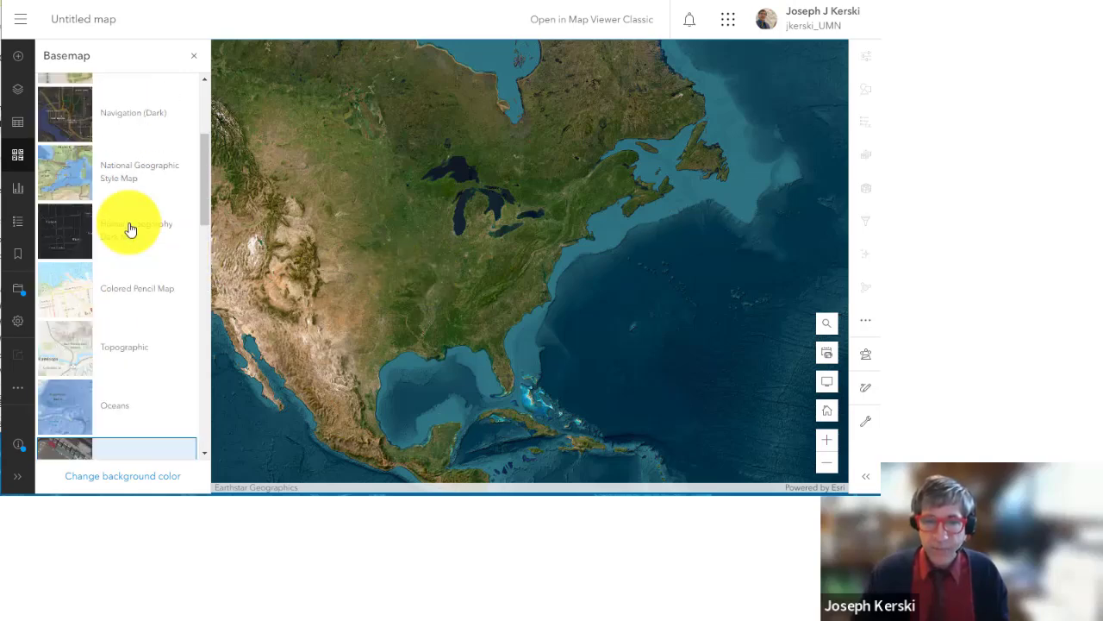
pyautogui.click(126, 344)
pyautogui.scroll(4, 311, 282)
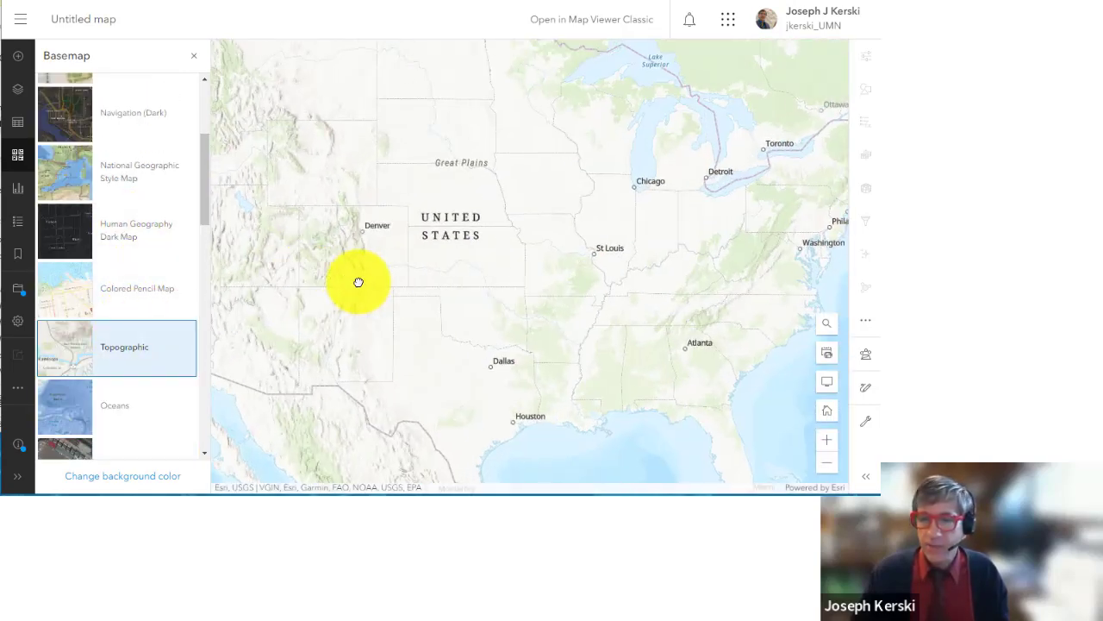
pyautogui.scroll(4, 382, 236)
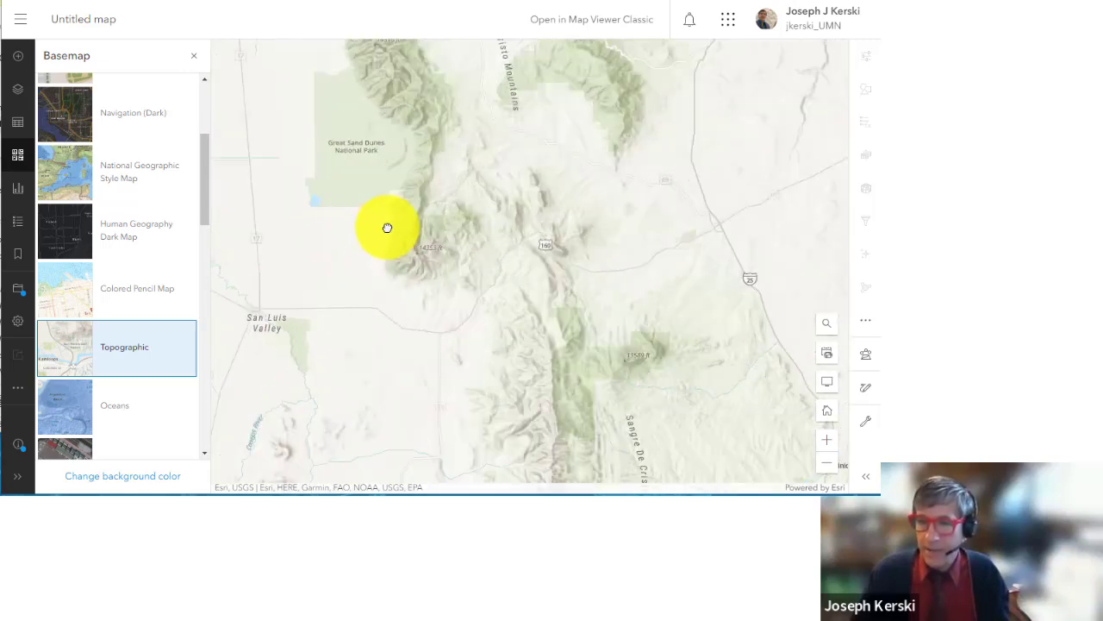
pyautogui.moveTo(407, 219); pyautogui.dragTo(438, 418)
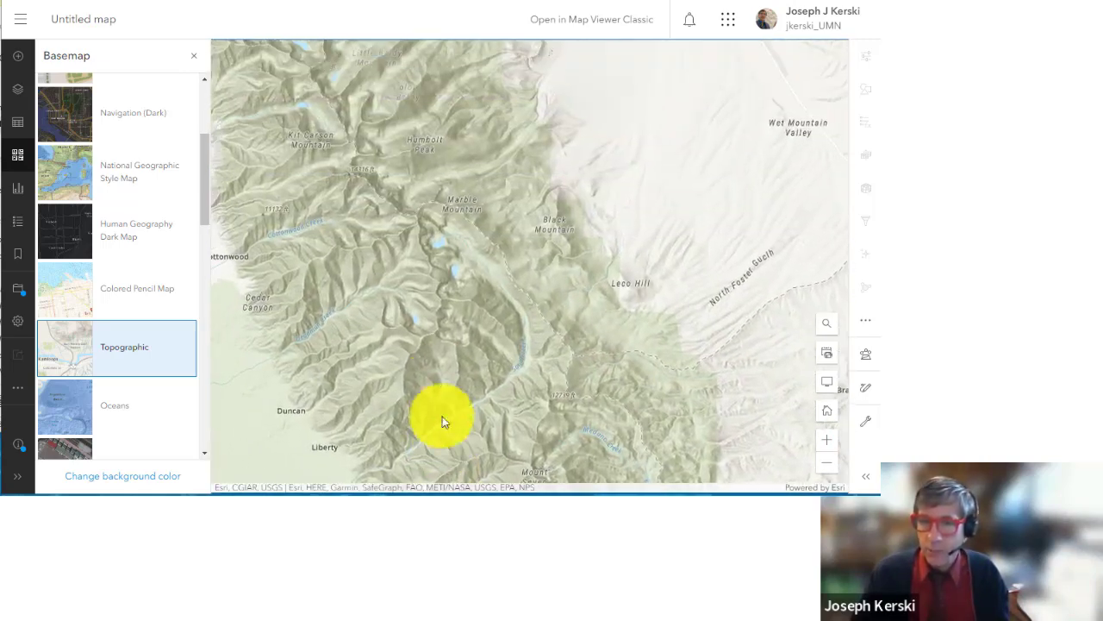
pyautogui.moveTo(291, 339); pyautogui.dragTo(560, 195)
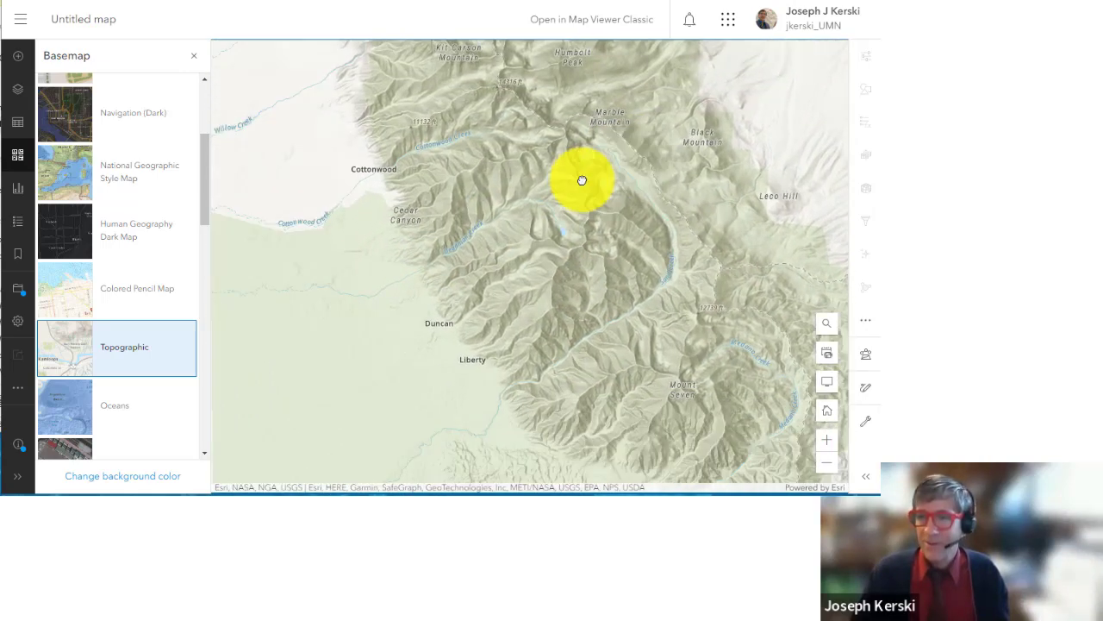
# Step: Settle on Imagery Hybrid over southern Colorado and return to the layer list
pyautogui.scroll(-1, 621, 259)
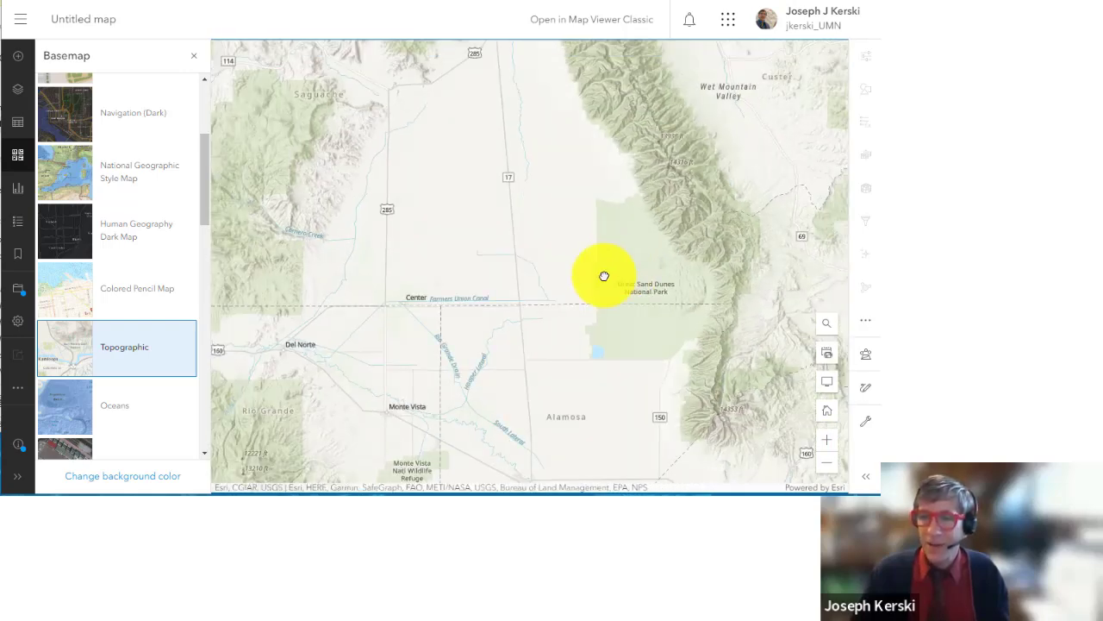
pyautogui.scroll(-2, 129, 315)
pyautogui.scroll(-5, 140, 334)
pyautogui.click(140, 334)
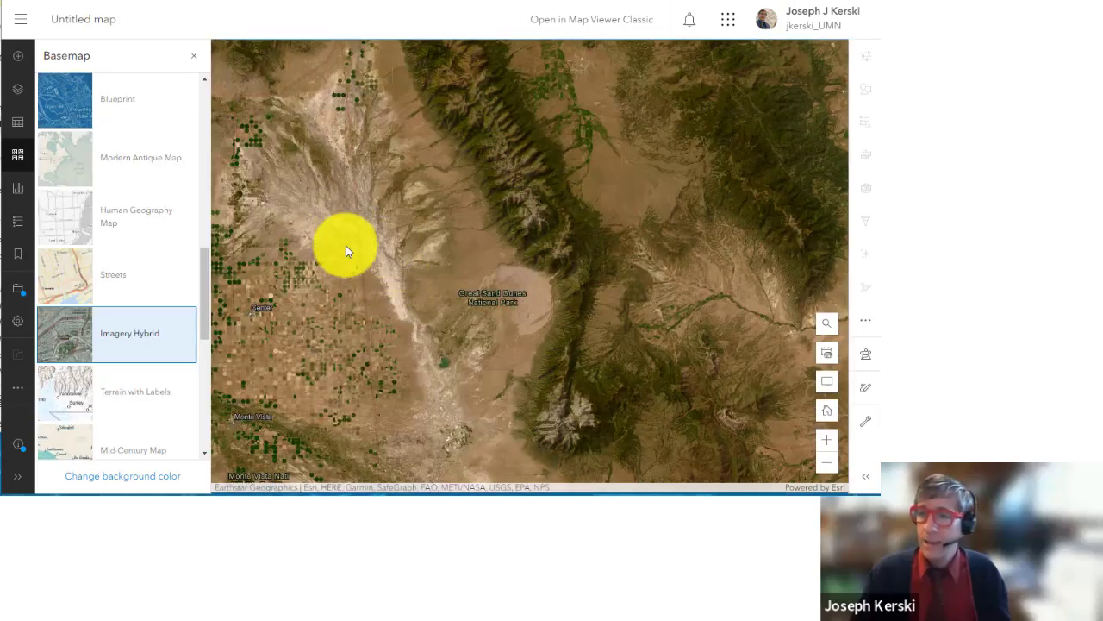
pyautogui.scroll(2, 379, 235)
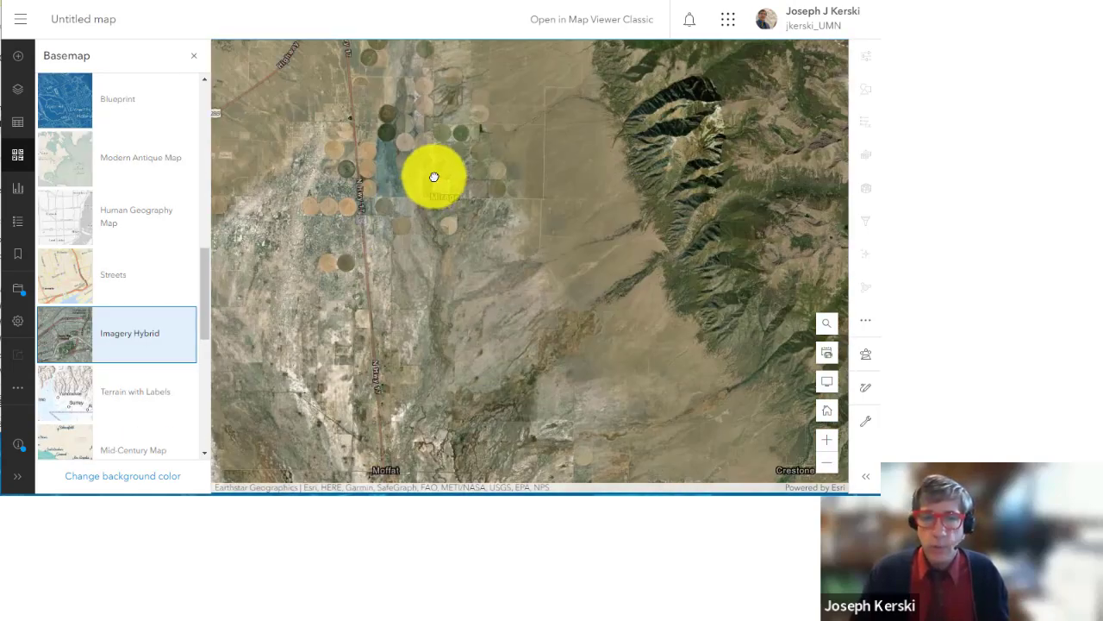
pyautogui.moveTo(431, 177); pyautogui.dragTo(426, 256)
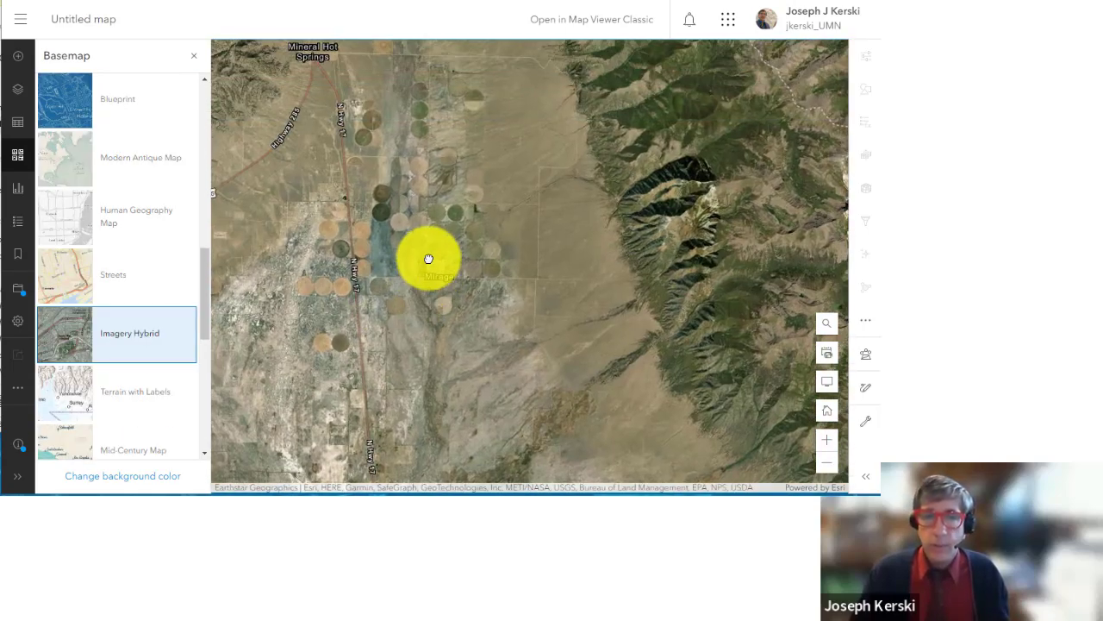
pyautogui.scroll(-4, 148, 308)
pyautogui.scroll(-3, 149, 310)
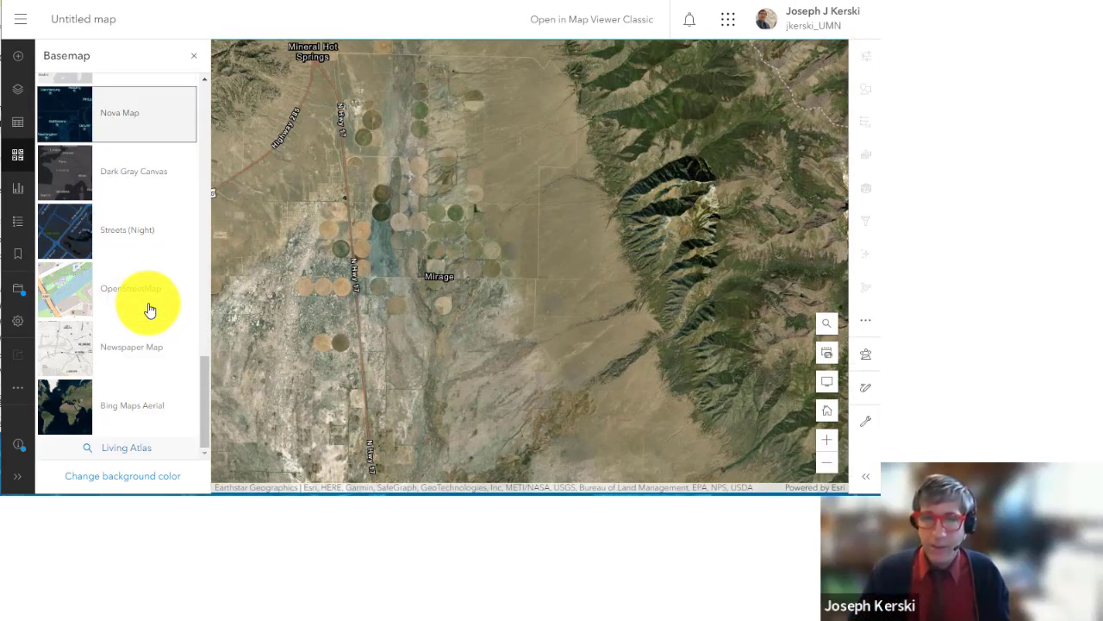
pyautogui.scroll(-2, 387, 317)
pyautogui.scroll(-3, 386, 316)
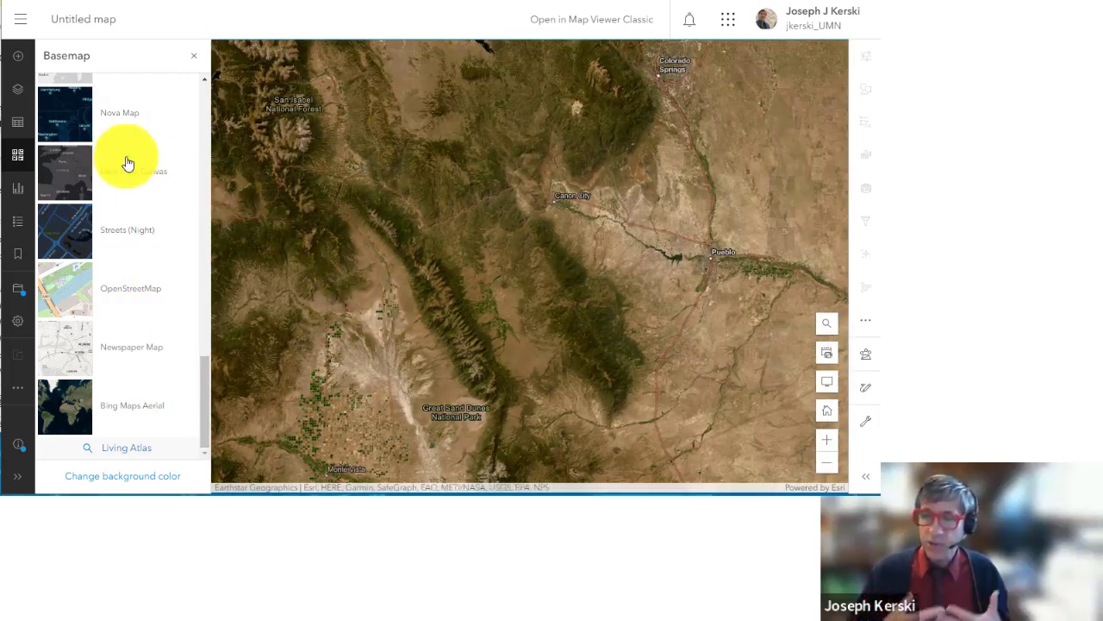
pyautogui.click(17, 92)
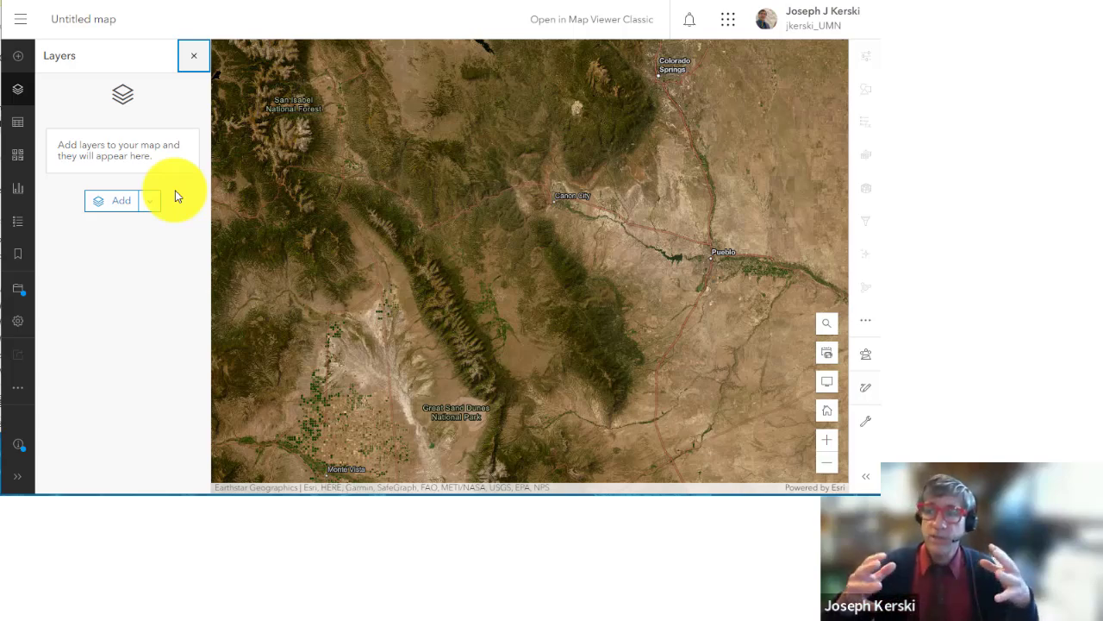
# Step: Zoom out to the world, restore the Topographic basemap, and start browsing layers to add
pyautogui.scroll(-5, 389, 236)
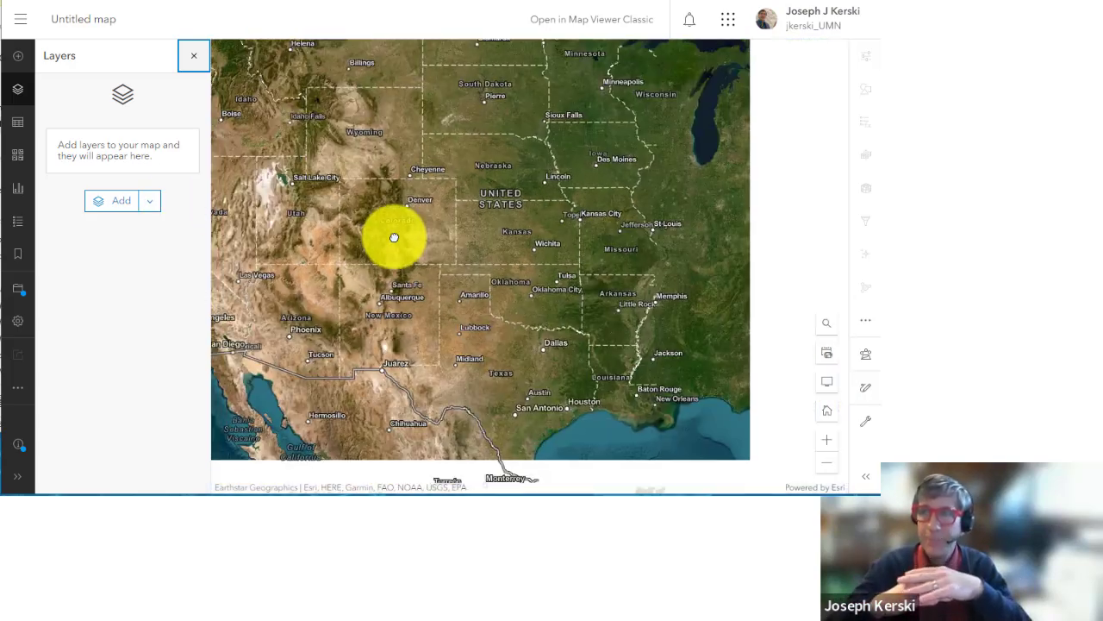
pyautogui.scroll(-2, 607, 318)
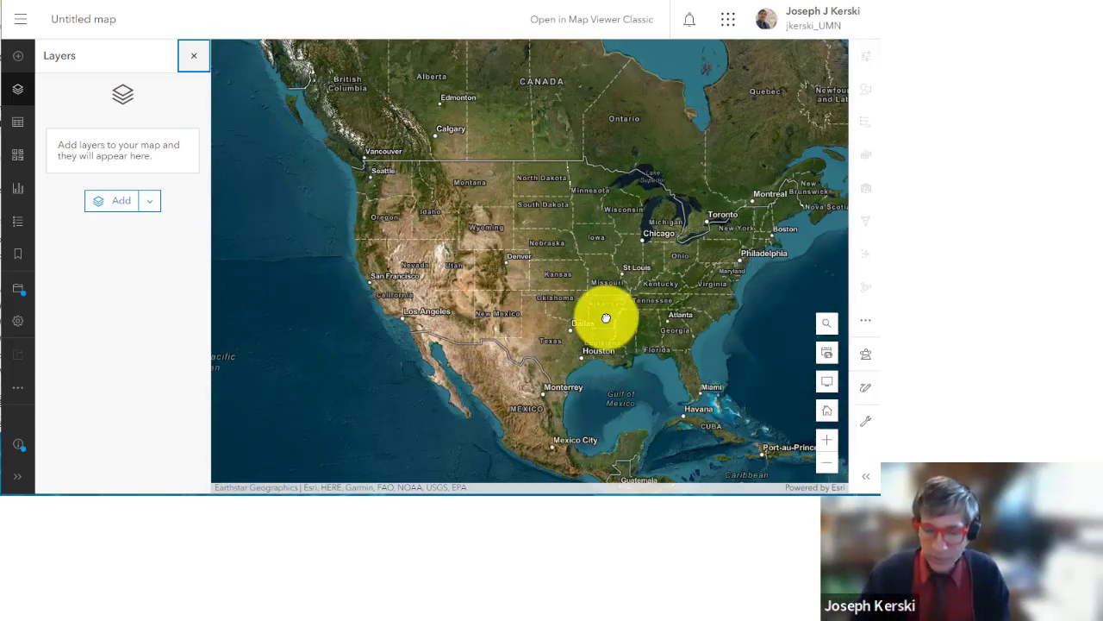
pyautogui.moveTo(606, 318); pyautogui.dragTo(491, 298)
pyautogui.moveTo(597, 298); pyautogui.dragTo(473, 261)
pyautogui.scroll(-3, 496, 270)
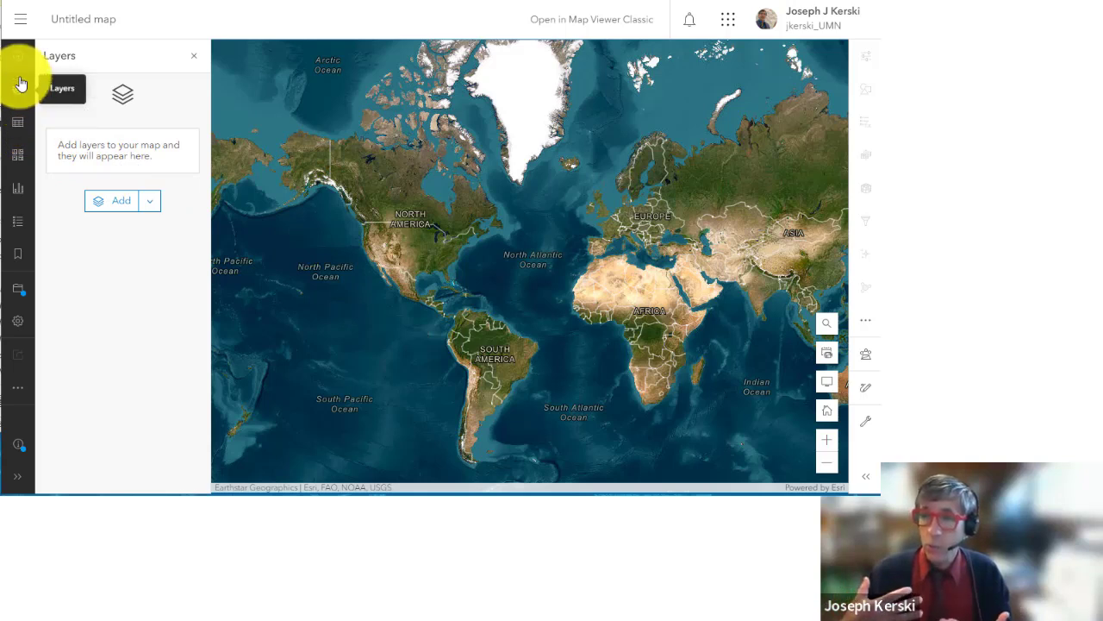
pyautogui.click(18, 158)
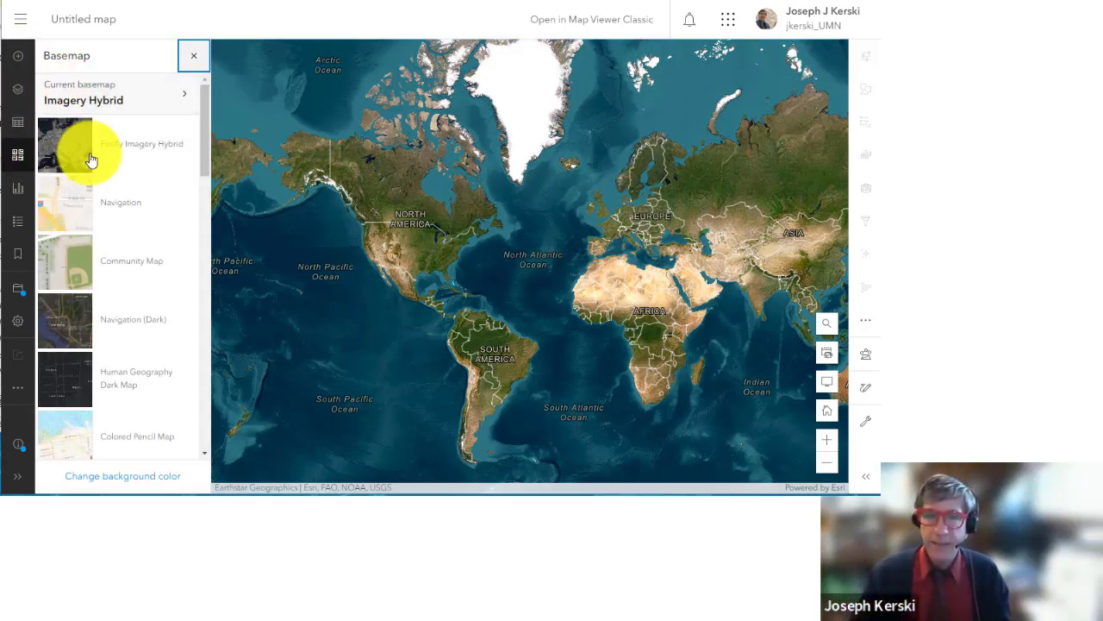
pyautogui.scroll(-3, 115, 226)
pyautogui.click(136, 291)
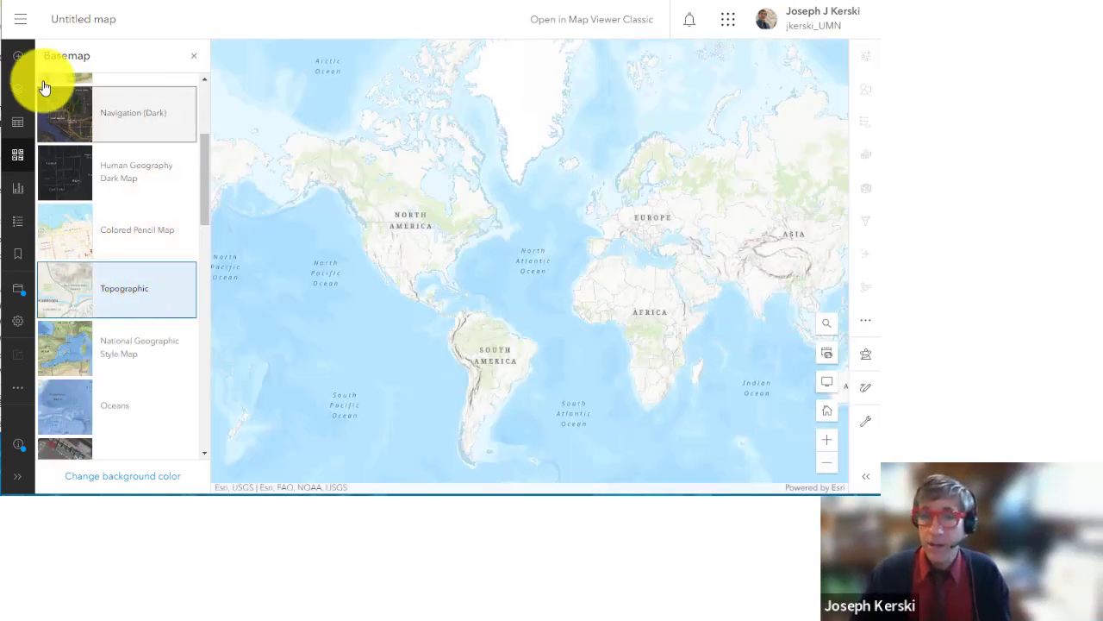
pyautogui.click(21, 58)
pyautogui.click(83, 62)
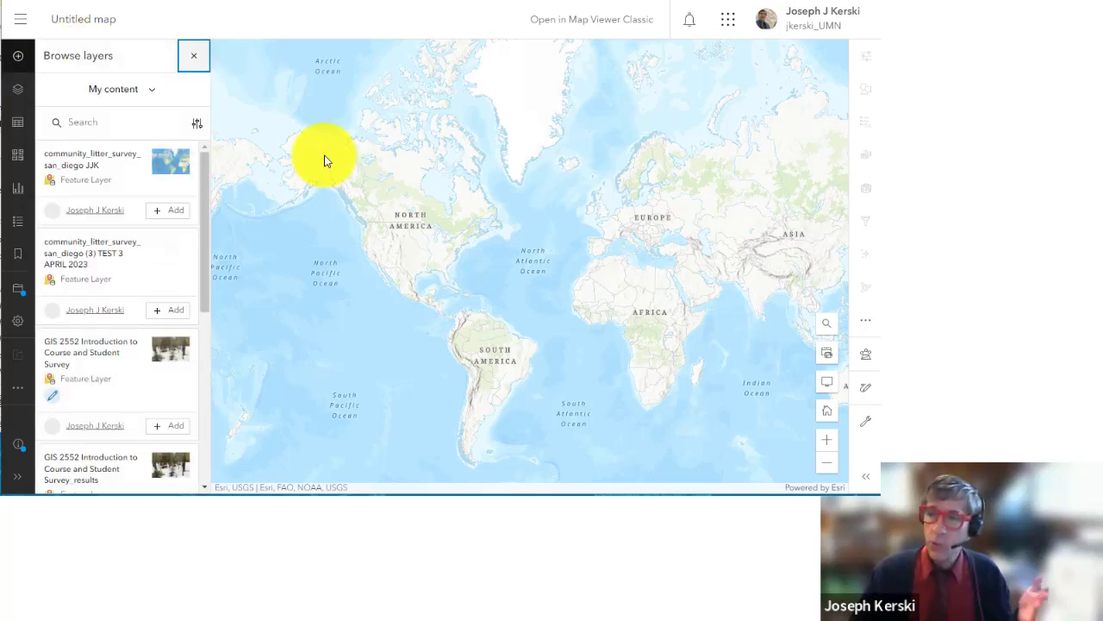
# Step: Browse layers from My organization and ArcGIS Online, then return the source to My content
pyautogui.scroll(-4, 93, 185)
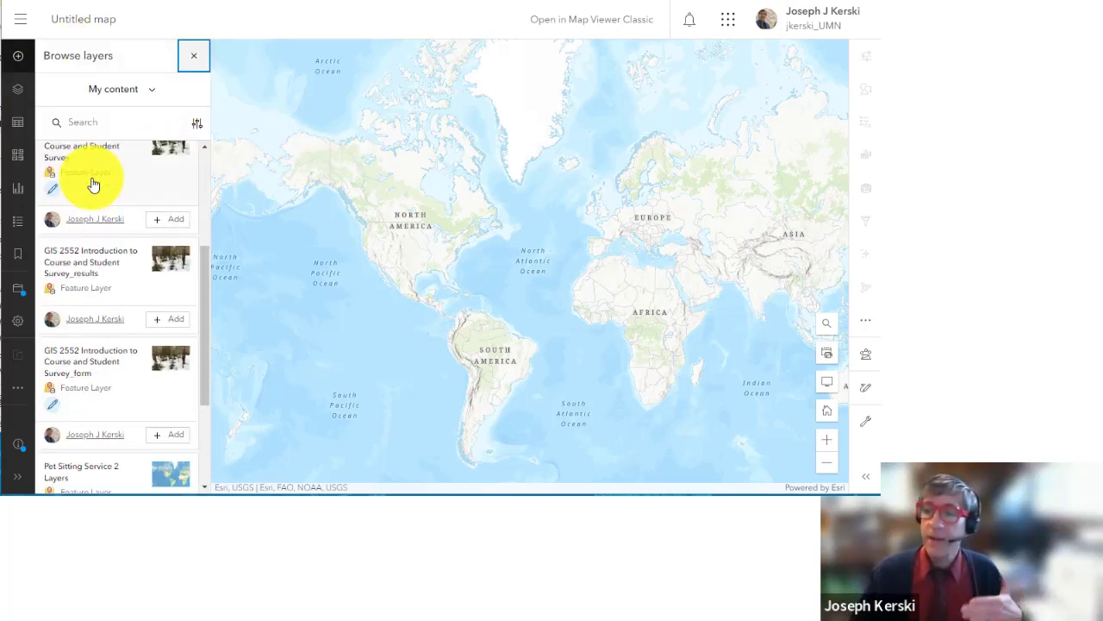
pyautogui.click(110, 93)
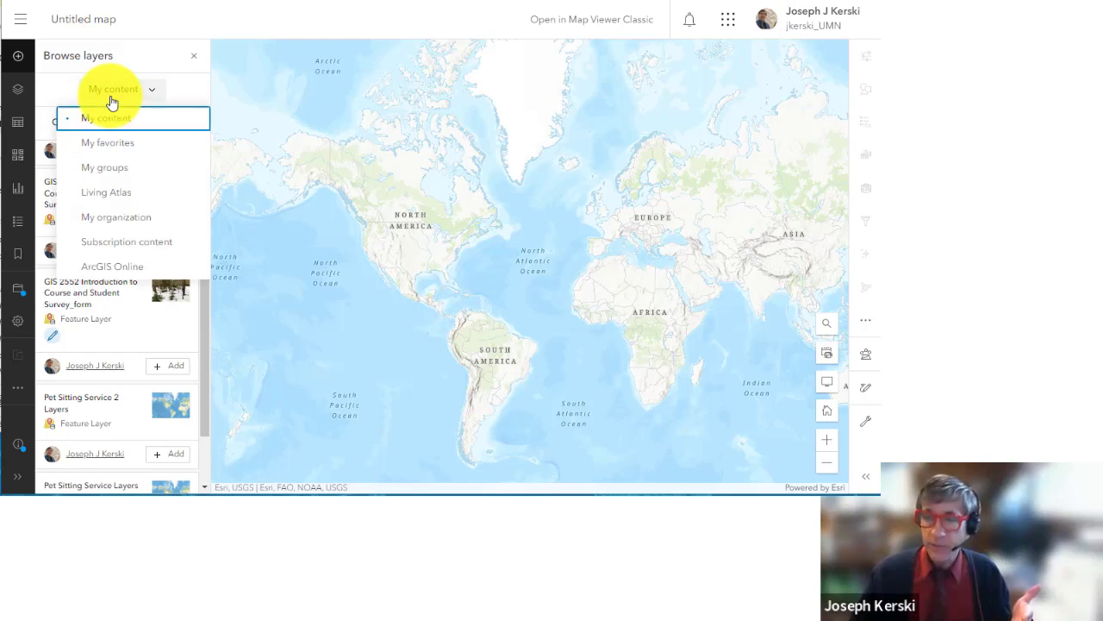
pyautogui.click(113, 217)
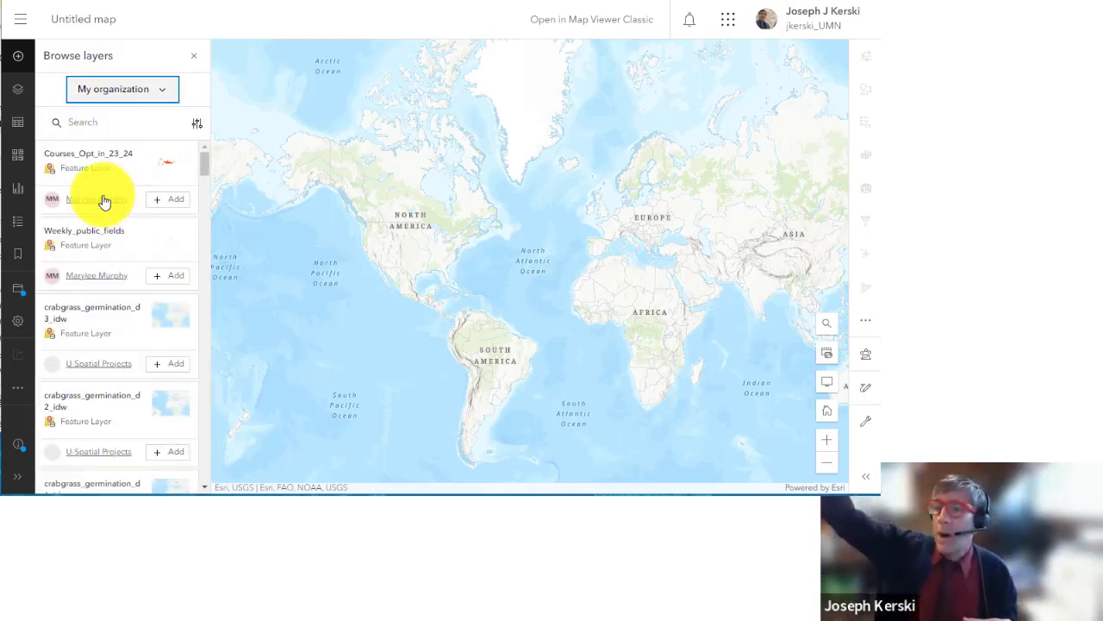
pyautogui.scroll(-4, 130, 248)
pyautogui.scroll(5, 129, 224)
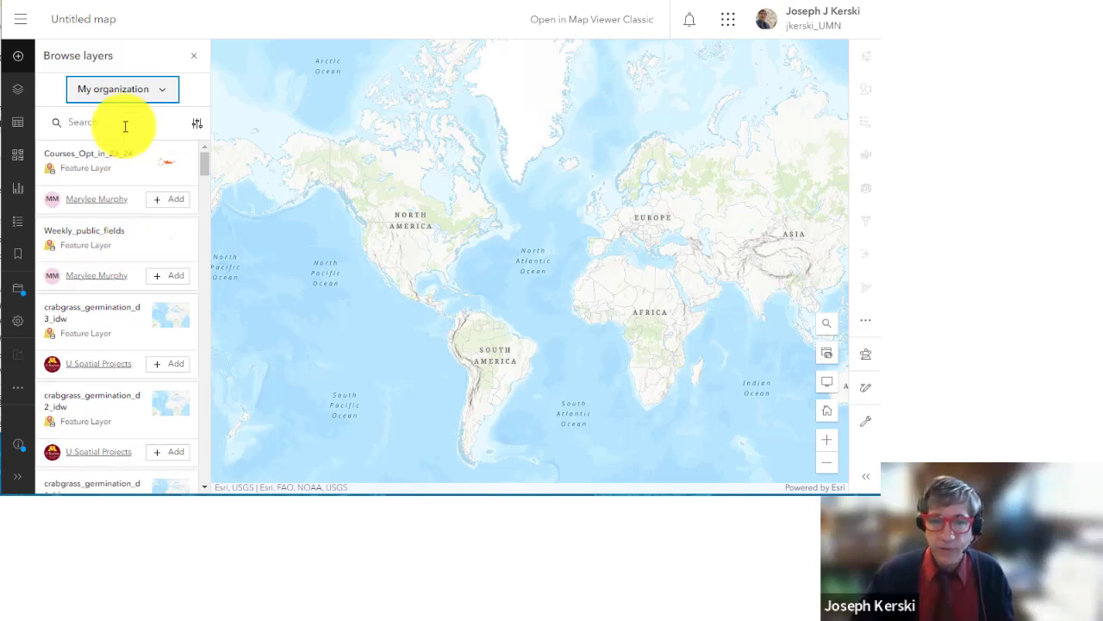
pyautogui.click(123, 102)
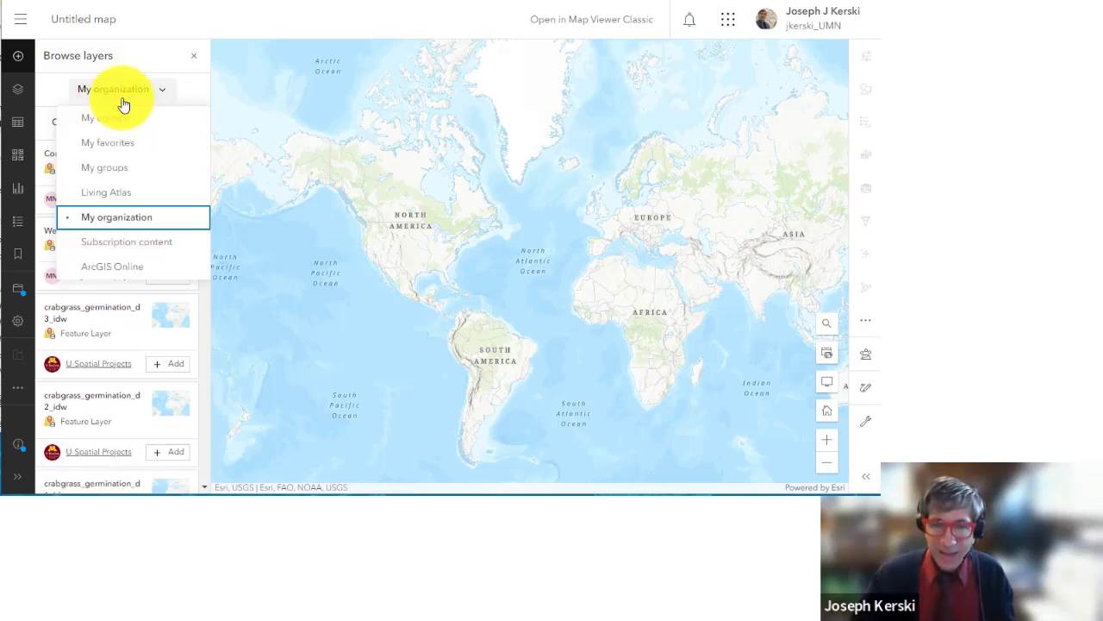
pyautogui.click(123, 263)
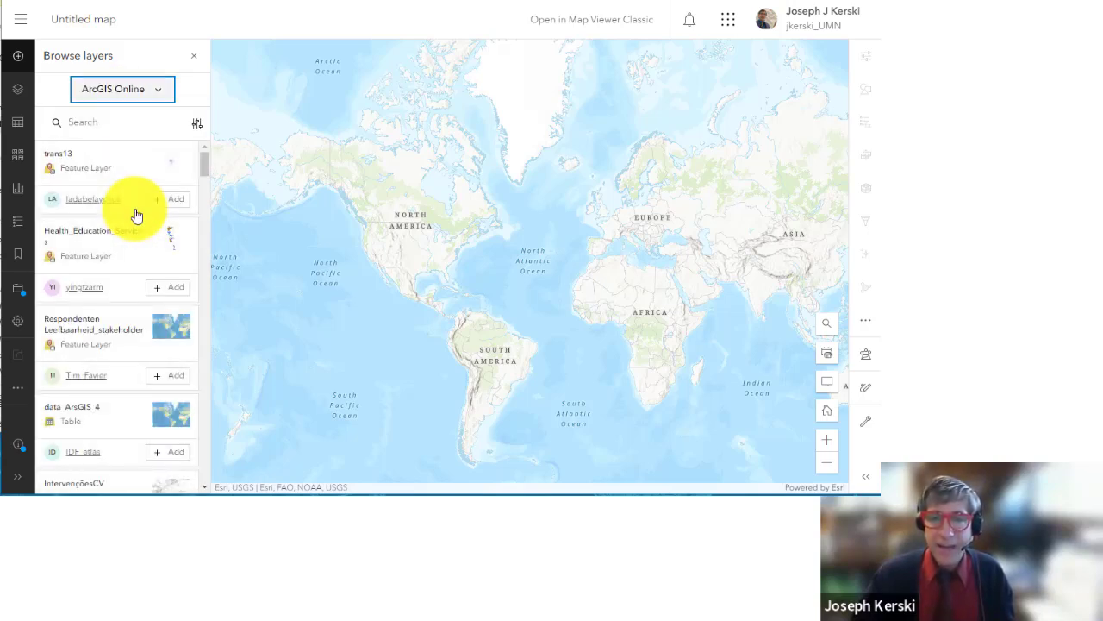
pyautogui.click(109, 100)
pyautogui.click(105, 118)
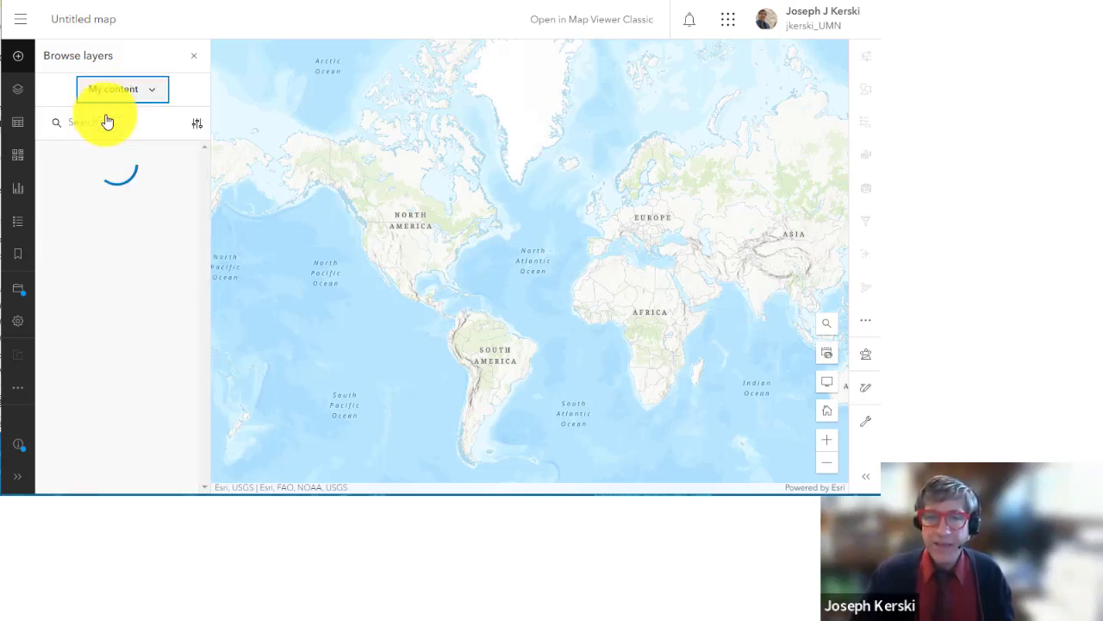
# Step: Add the community_litter_survey_san_diego JJK layer and switch the basemap to Navigation
pyautogui.click(167, 211)
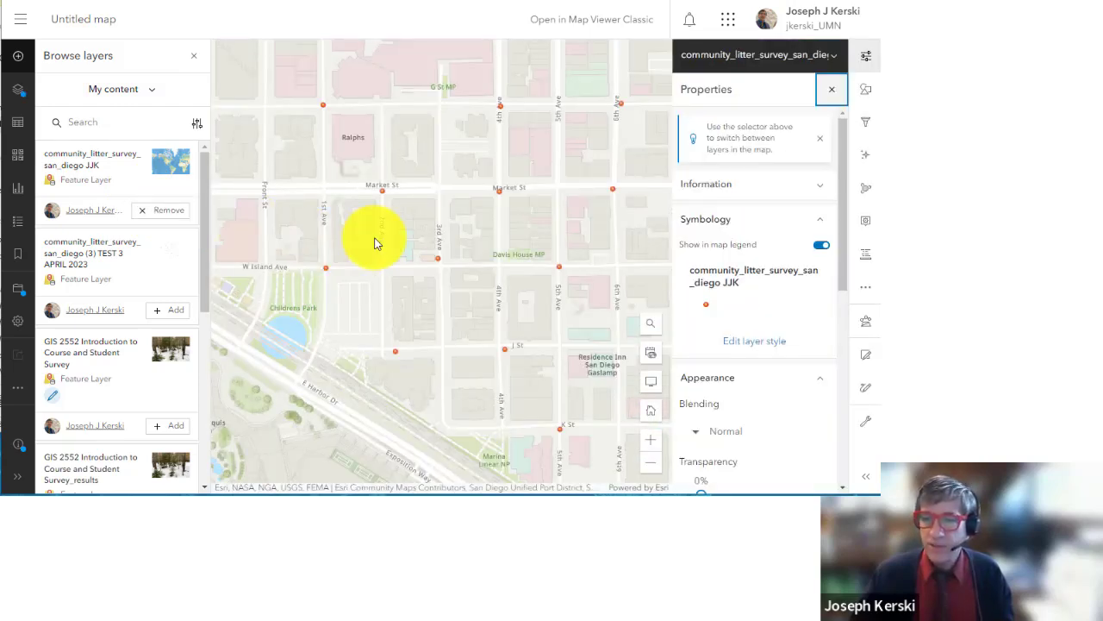
pyautogui.click(21, 166)
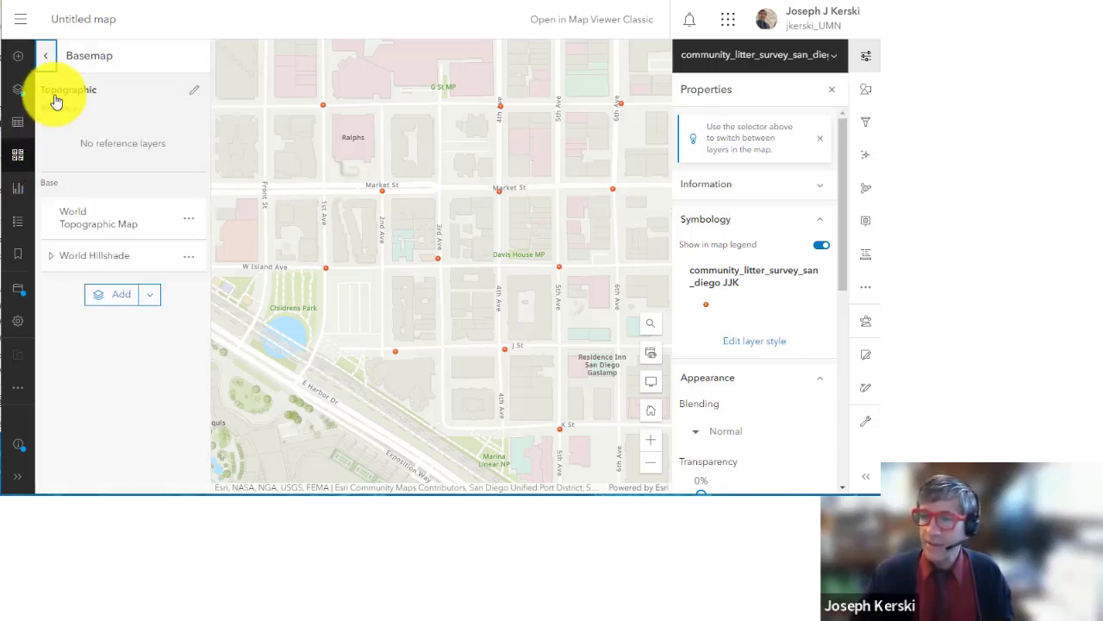
pyautogui.click(43, 55)
pyautogui.click(123, 213)
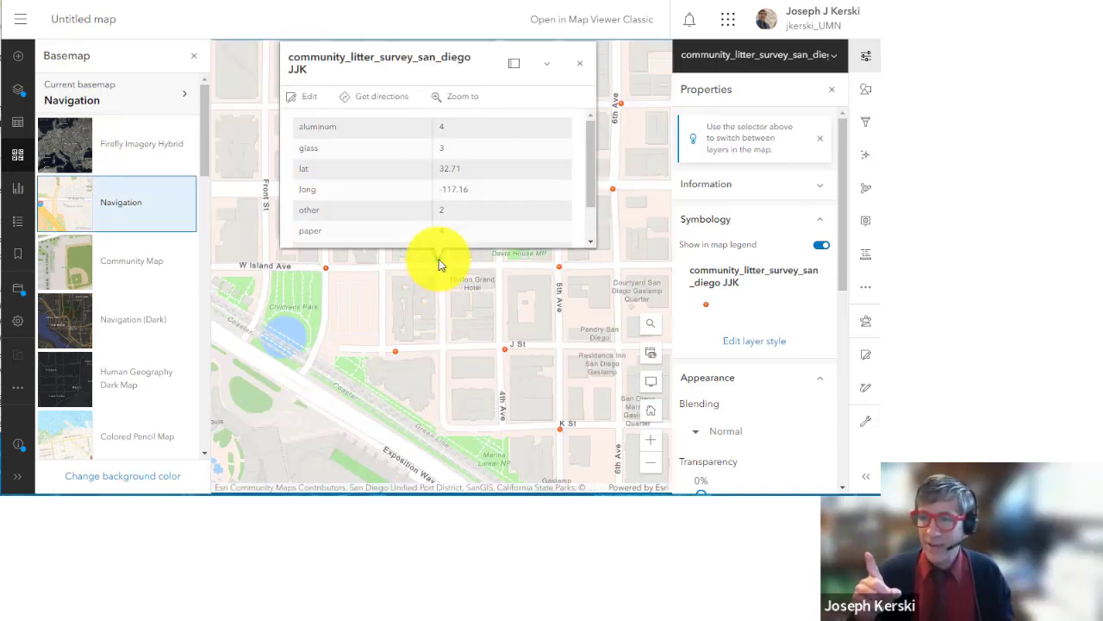
pyautogui.click(193, 62)
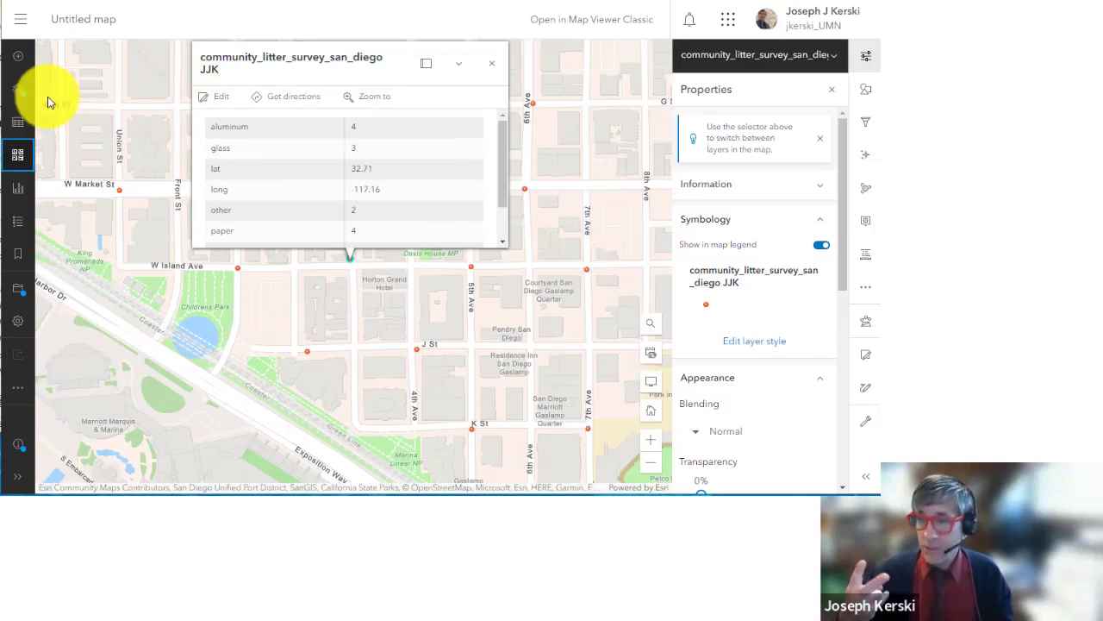
# Step: Show the layer list and view litter counts for the point at 4th Ave and J St
pyautogui.click(18, 89)
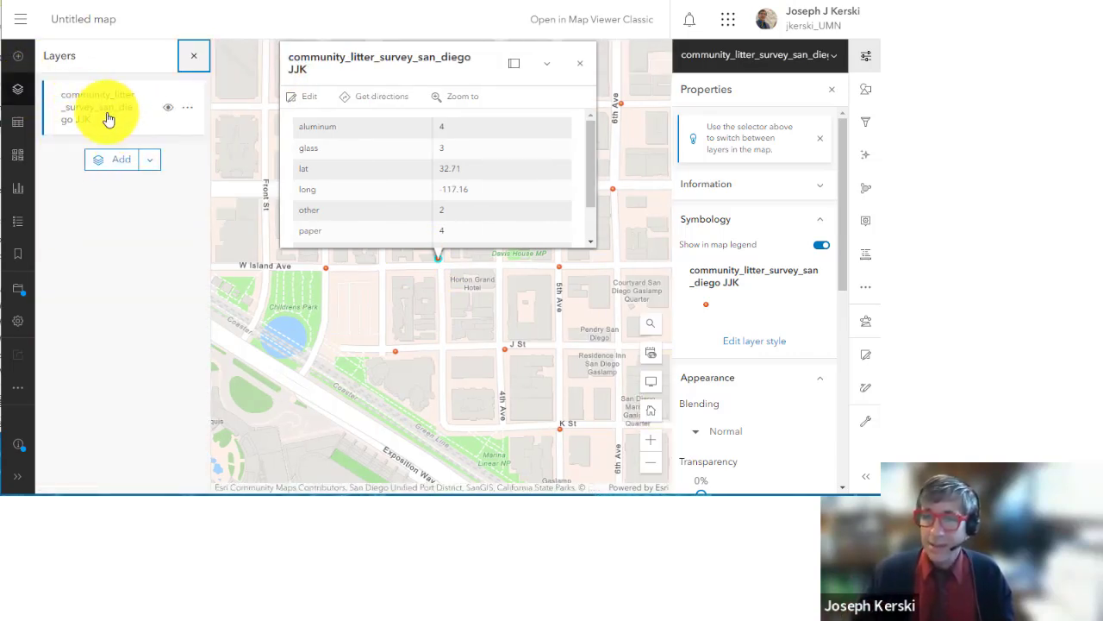
pyautogui.moveTo(445, 346); pyautogui.dragTo(495, 378)
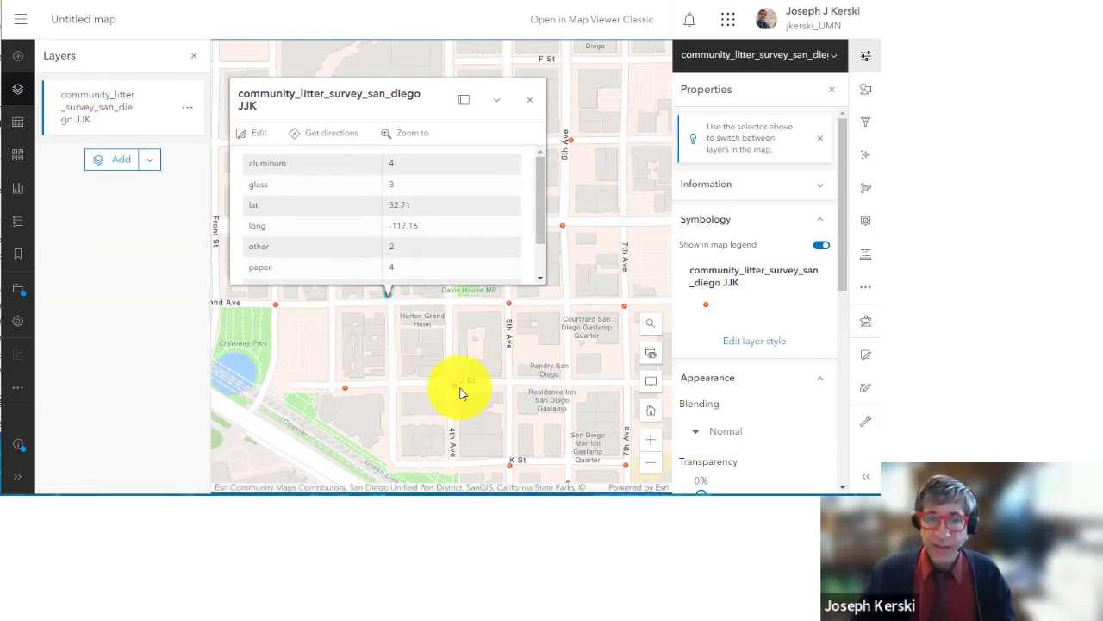
pyautogui.click(454, 385)
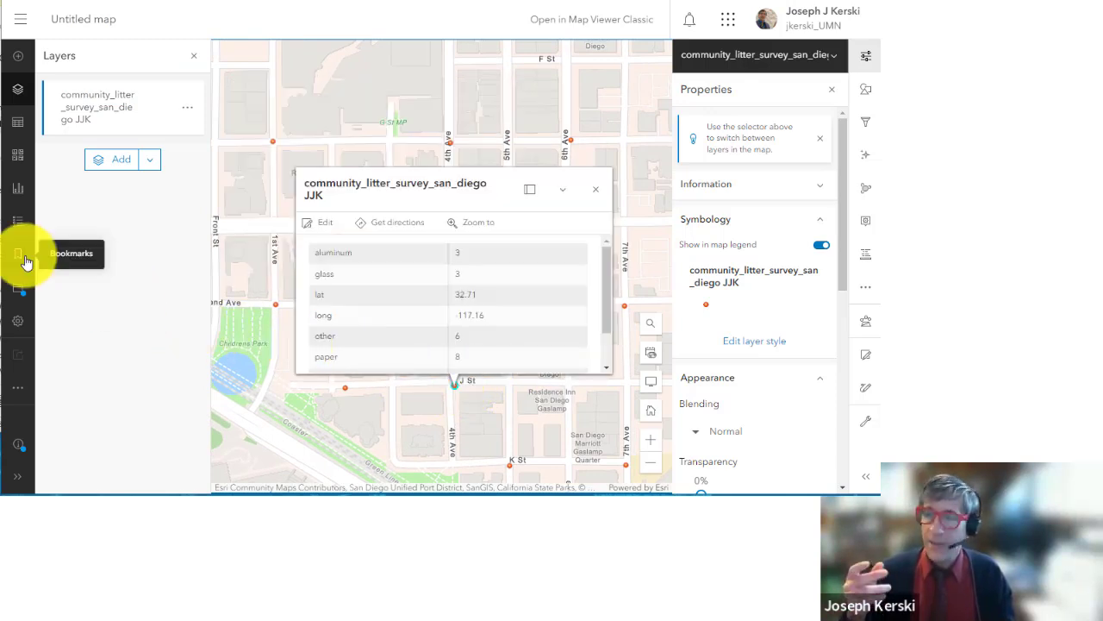
pyautogui.click(26, 292)
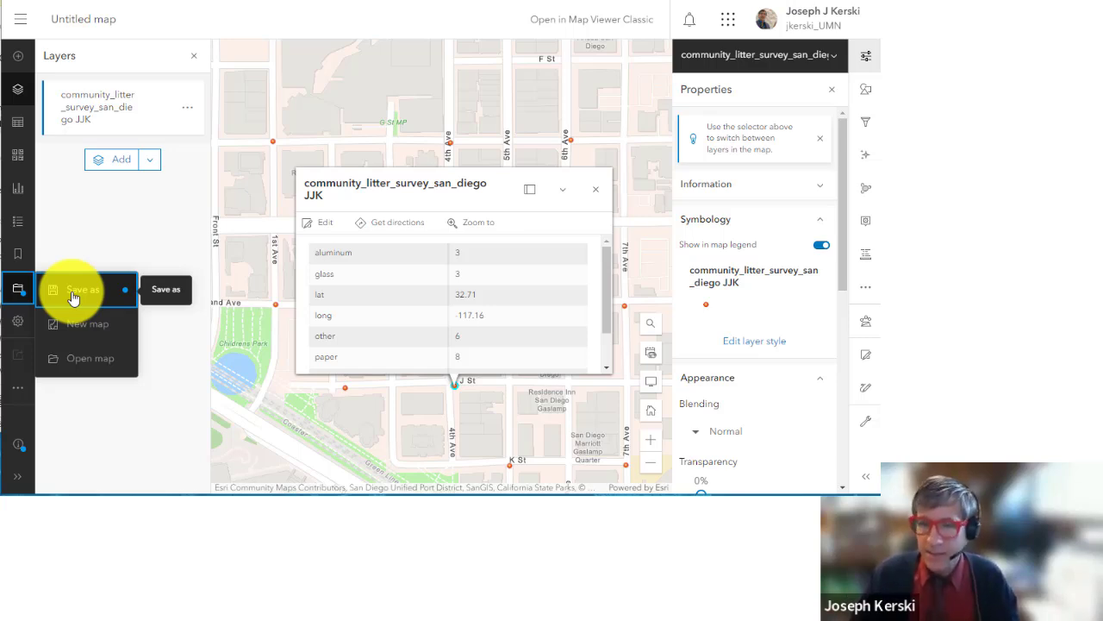
# Step: Save the map as a new item titled 'San Diego Litter Map as a Demo'
pyautogui.click(103, 299)
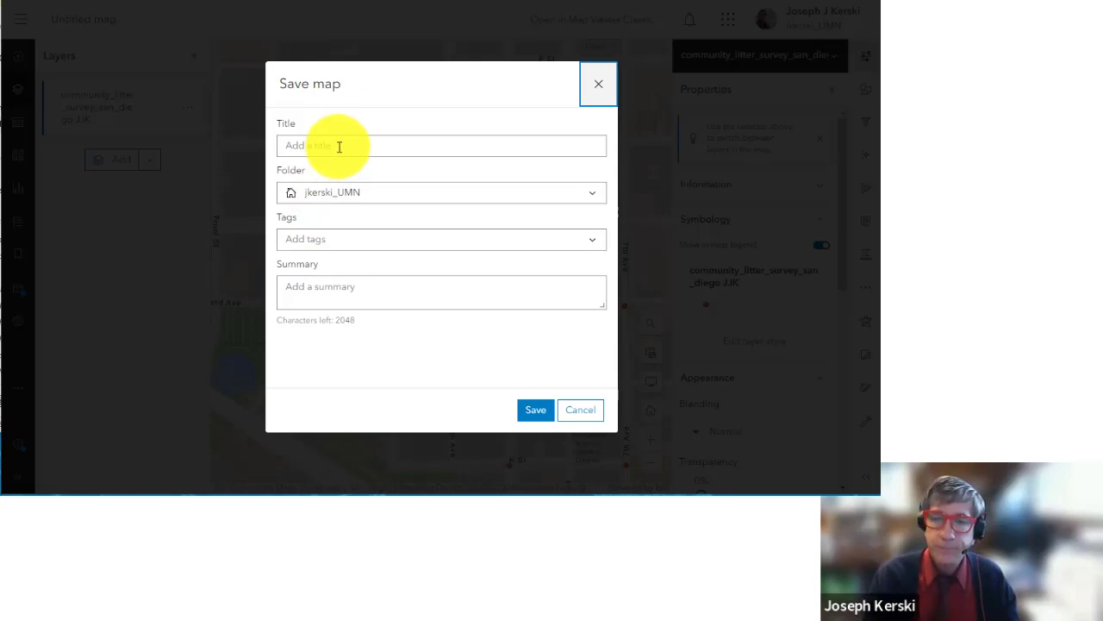
pyautogui.click(339, 145)
pyautogui.write('San Diego')
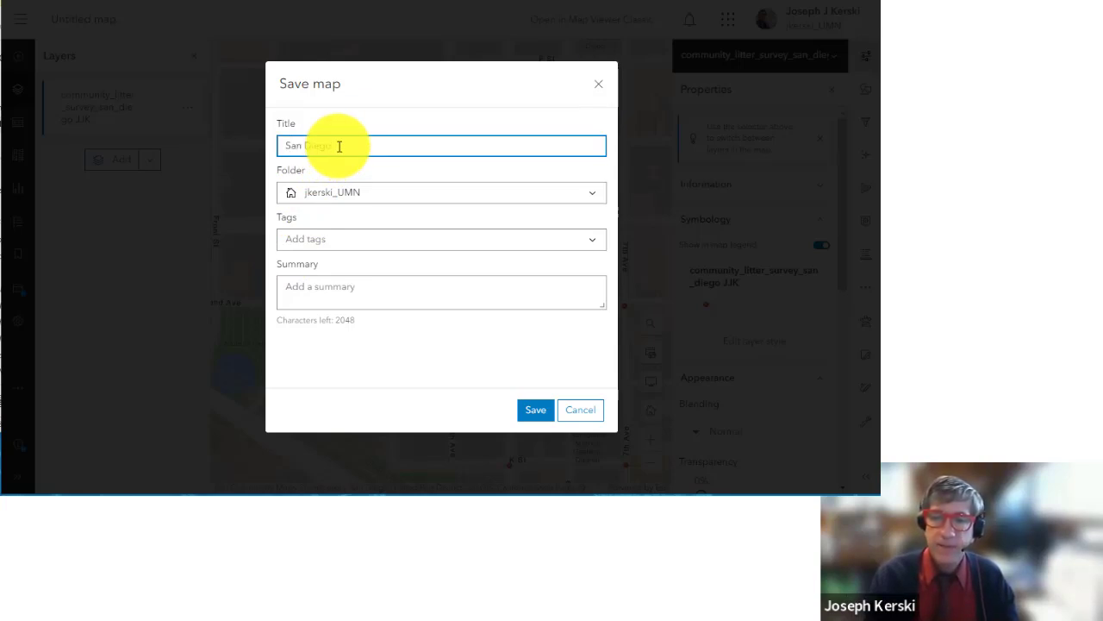
pyautogui.write(' Litter')
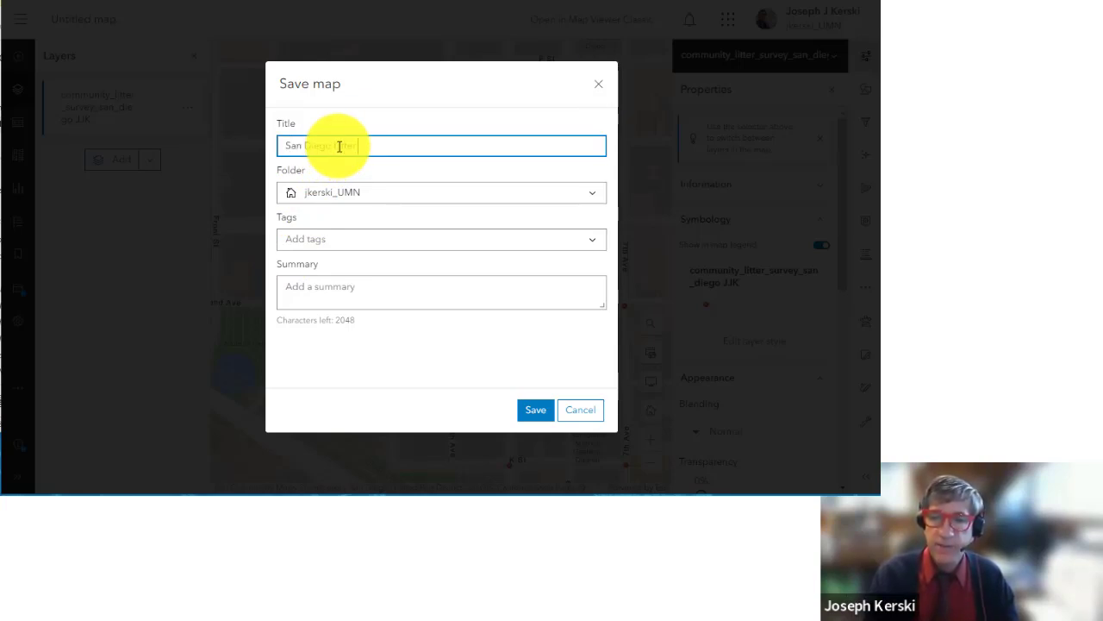
pyautogui.write(' Map as a Demo')
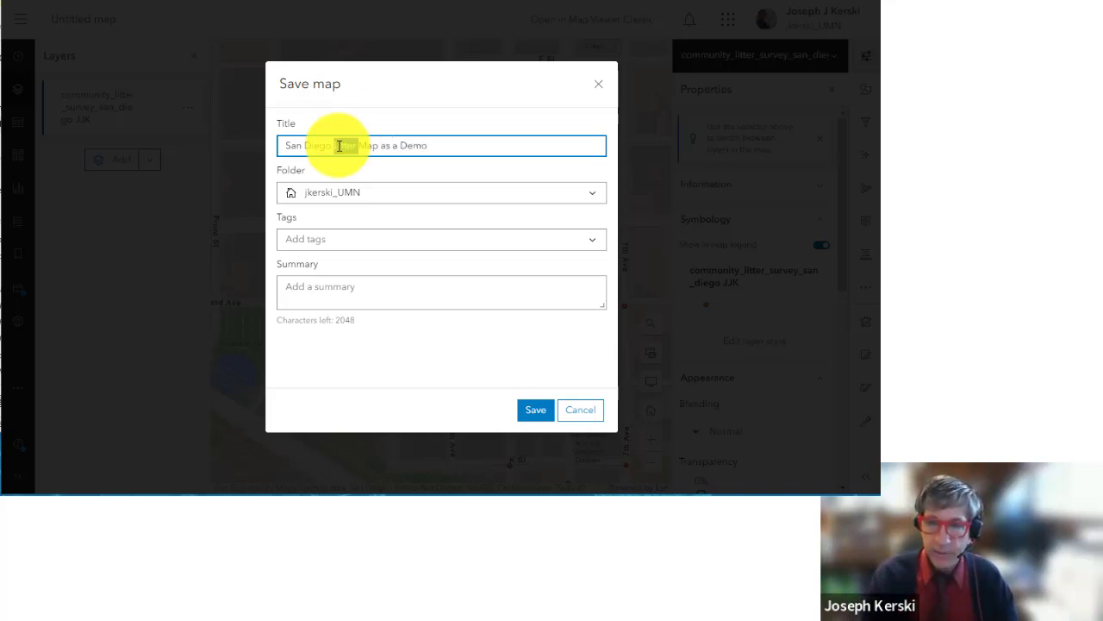
pyautogui.tripleClick(339, 145)
pyautogui.hotkey('ctrl', 'c')
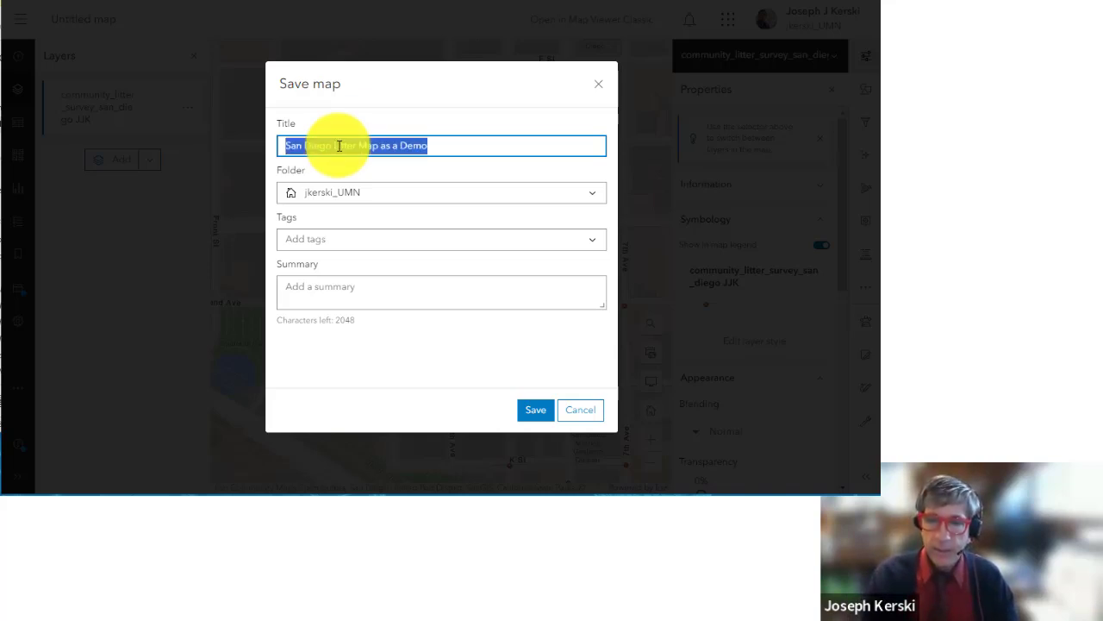
# Step: Tag the map with 'litter' and 'San Diego'
pyautogui.click(323, 238)
pyautogui.write('litter')
pyautogui.press('Return')
pyautogui.write('San Diego')
pyautogui.press('Return')
# Step: Write a summary from the pasted title prefixed with 'This is the', then save the map
pyautogui.click(345, 316)
pyautogui.hotkey('ctrl', 'v')
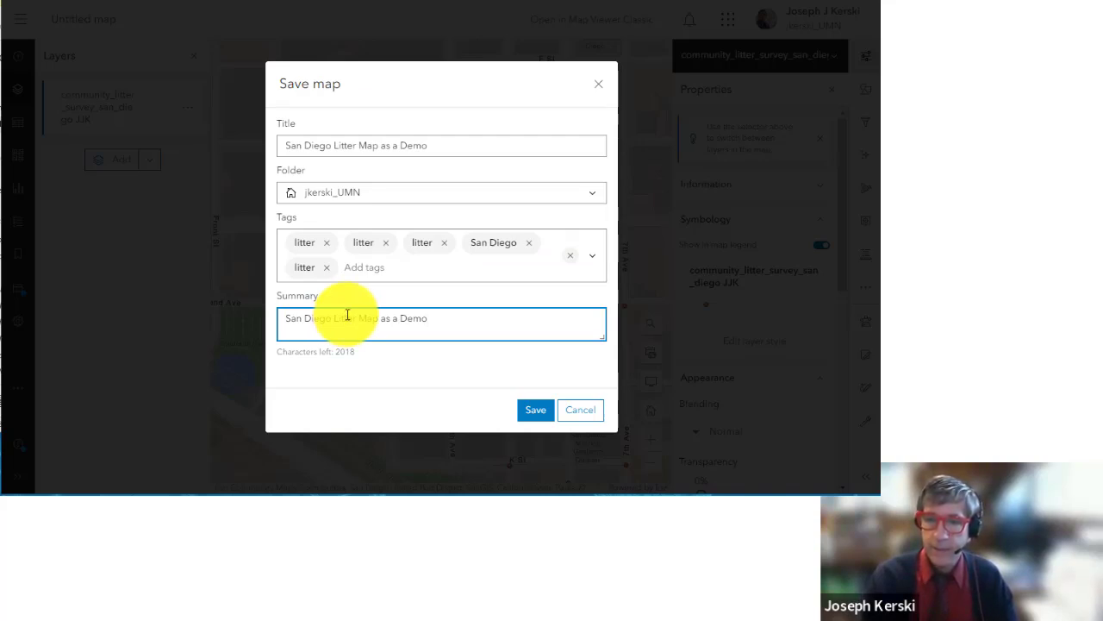
pyautogui.click(287, 317)
pyautogui.write('This is the')
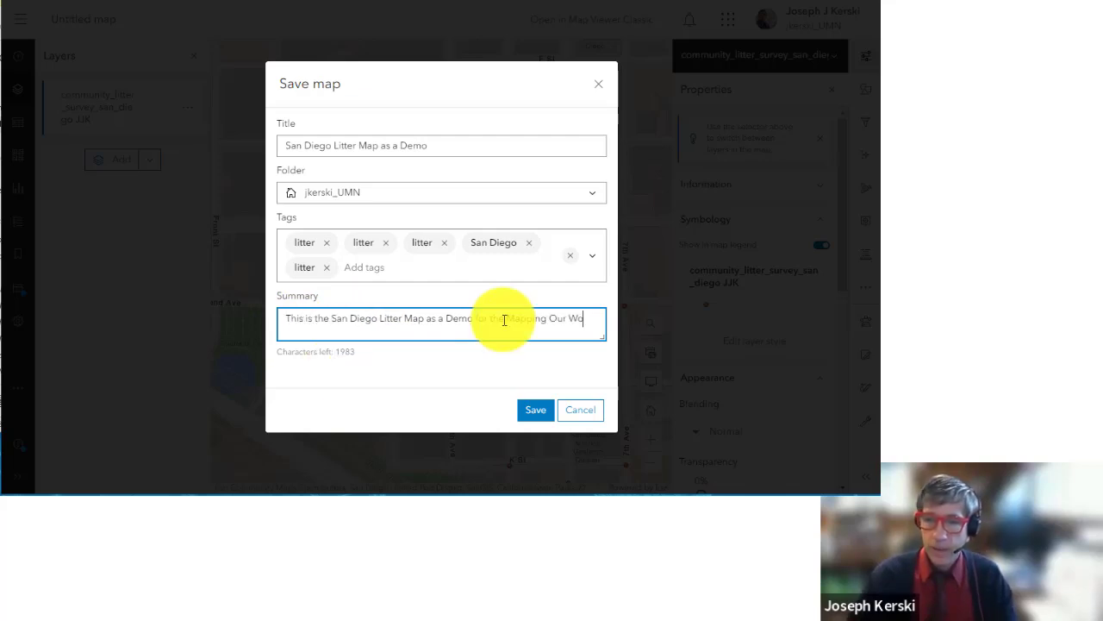
pyautogui.write('rld Course.')
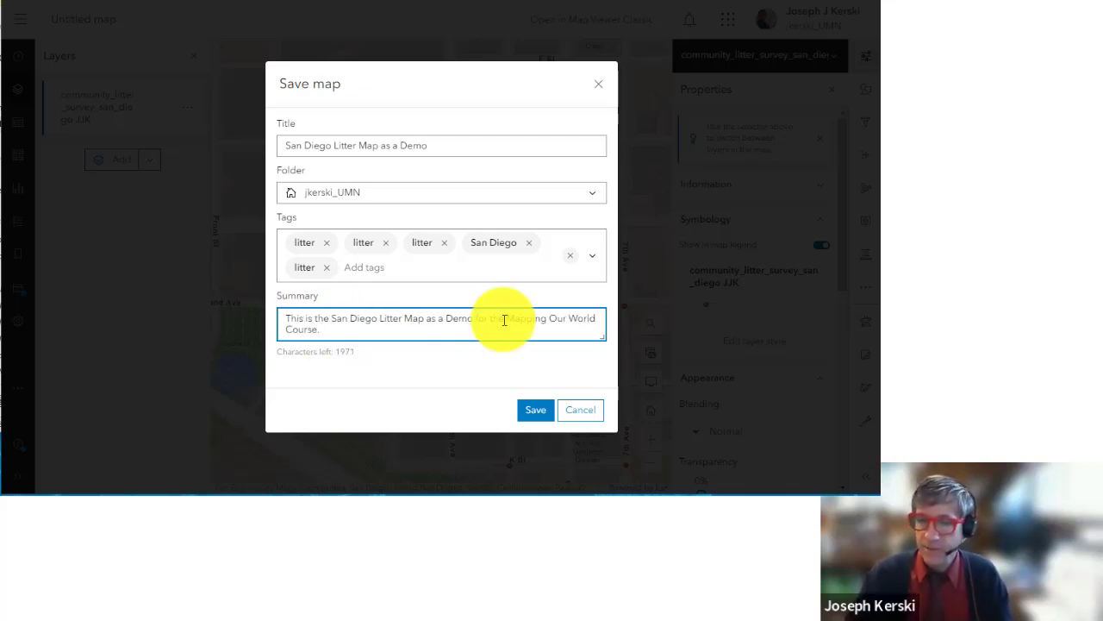
pyautogui.click(534, 411)
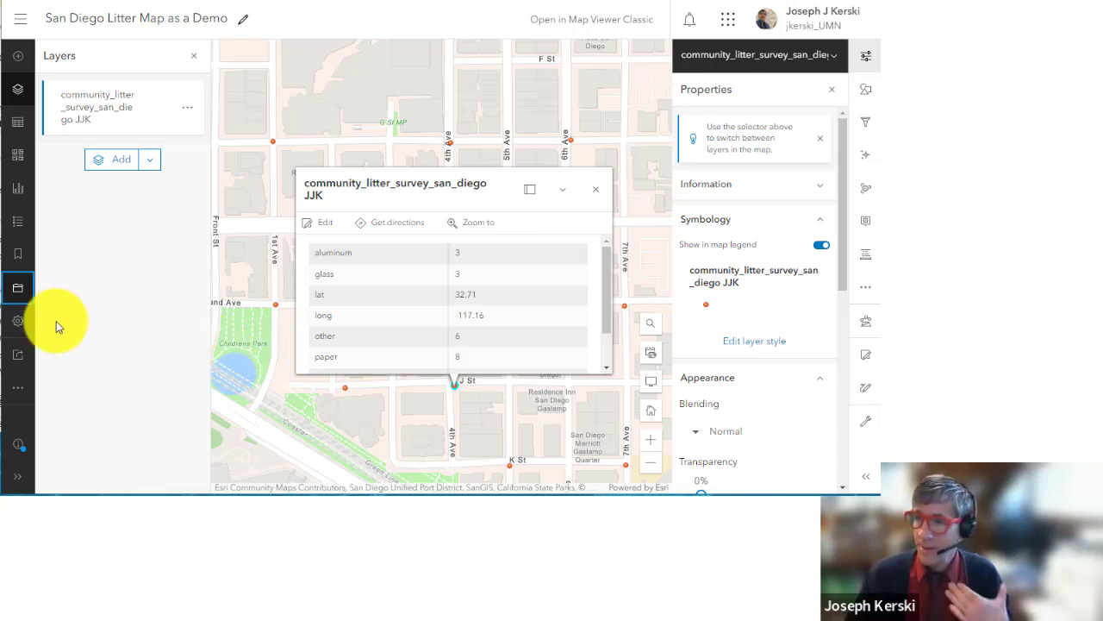
pyautogui.click(24, 362)
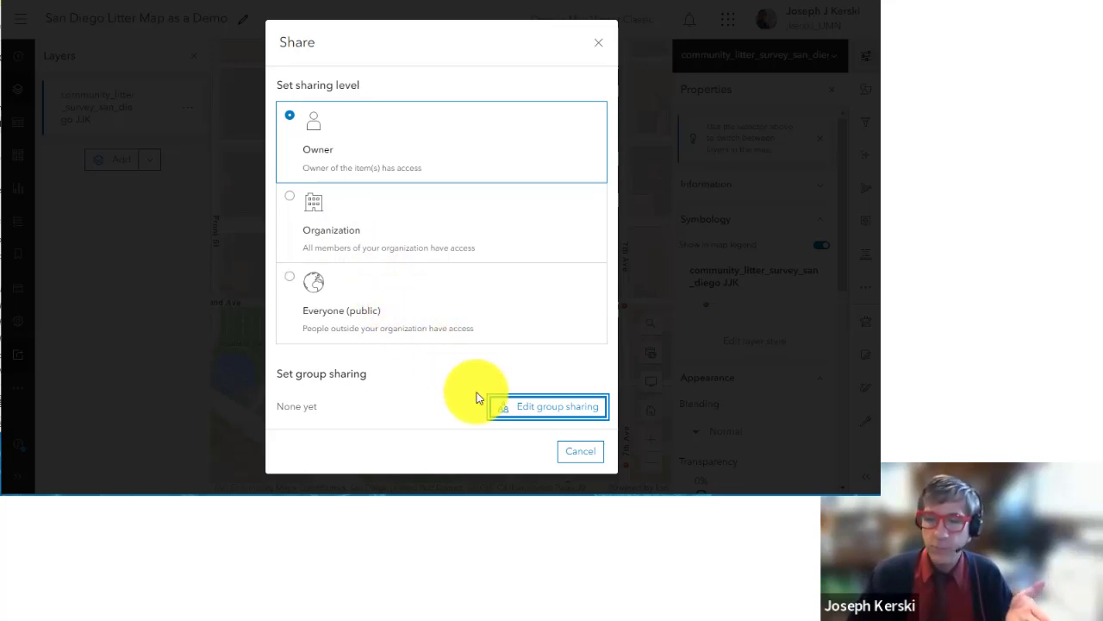
pyautogui.tripleClick(345, 374)
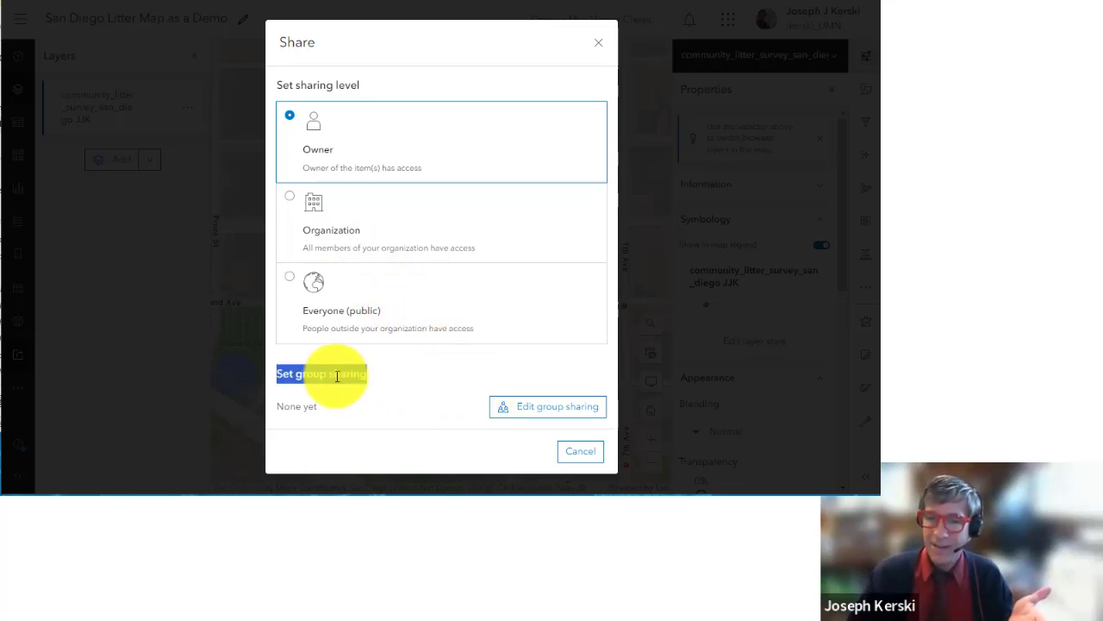
pyautogui.click(466, 371)
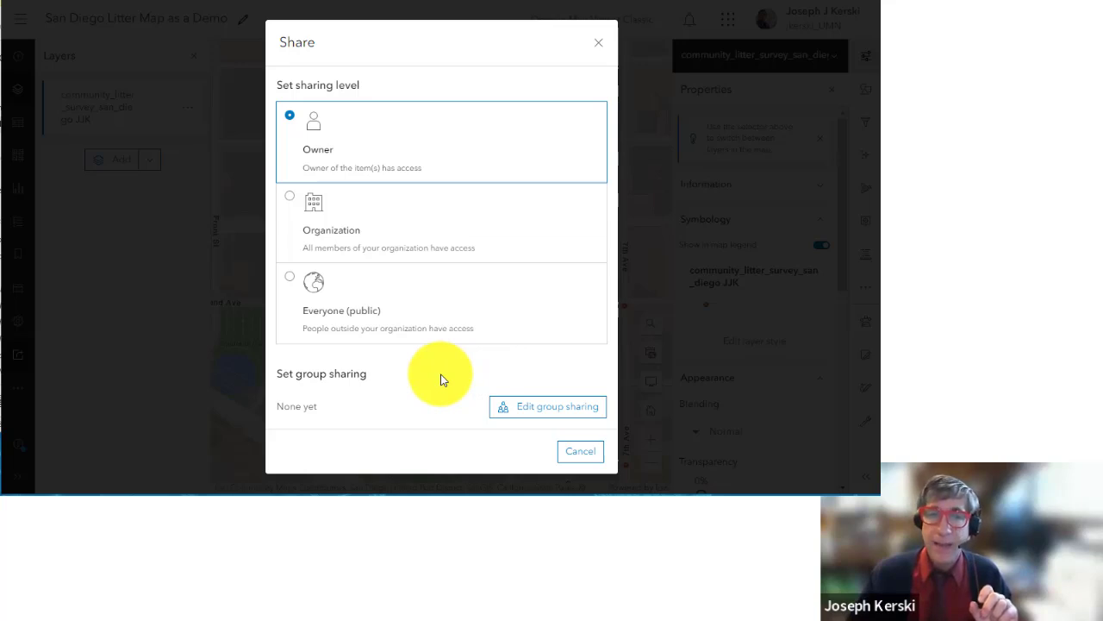
pyautogui.click(575, 449)
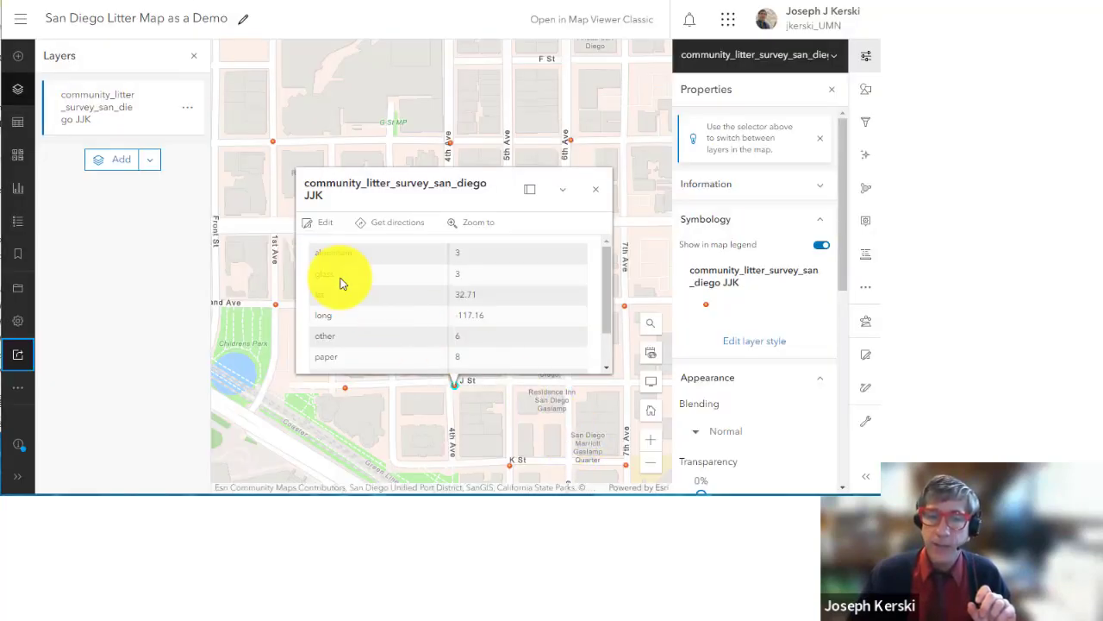
# Step: Find the 'San Diego Litter Map as a Demo' web map in Content and open its details page
pyautogui.click(21, 24)
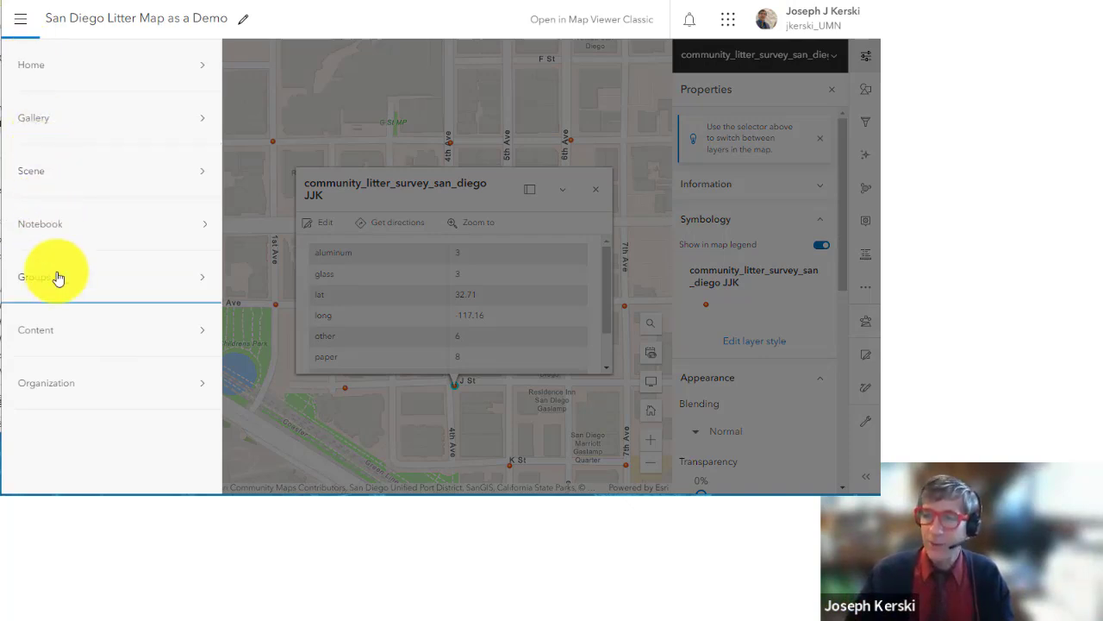
pyautogui.click(54, 329)
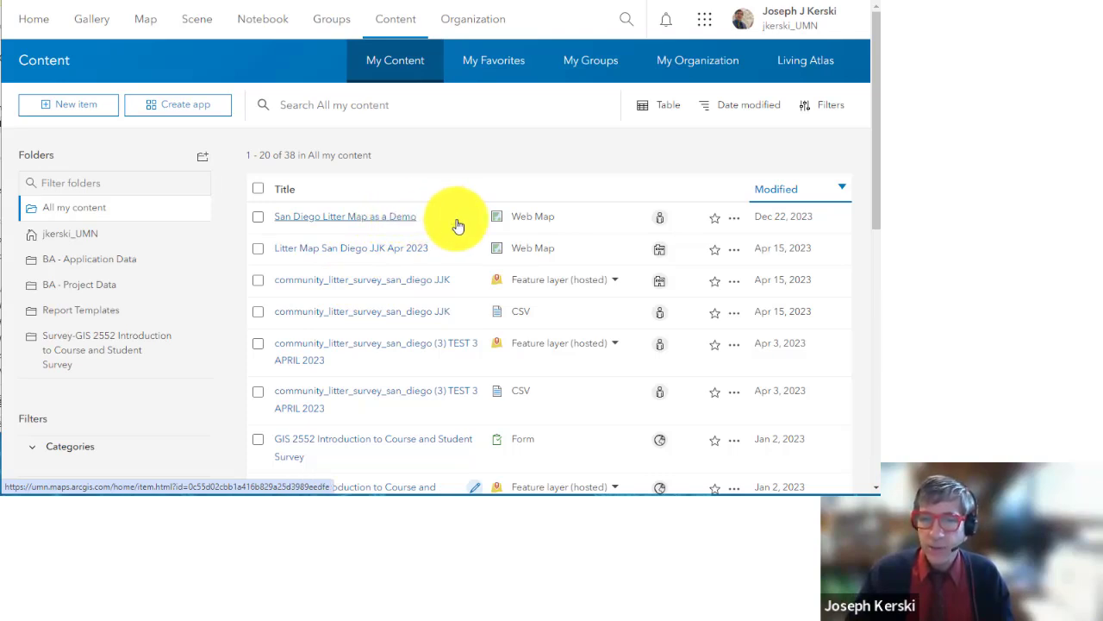
pyautogui.moveTo(558, 217); pyautogui.dragTo(507, 218)
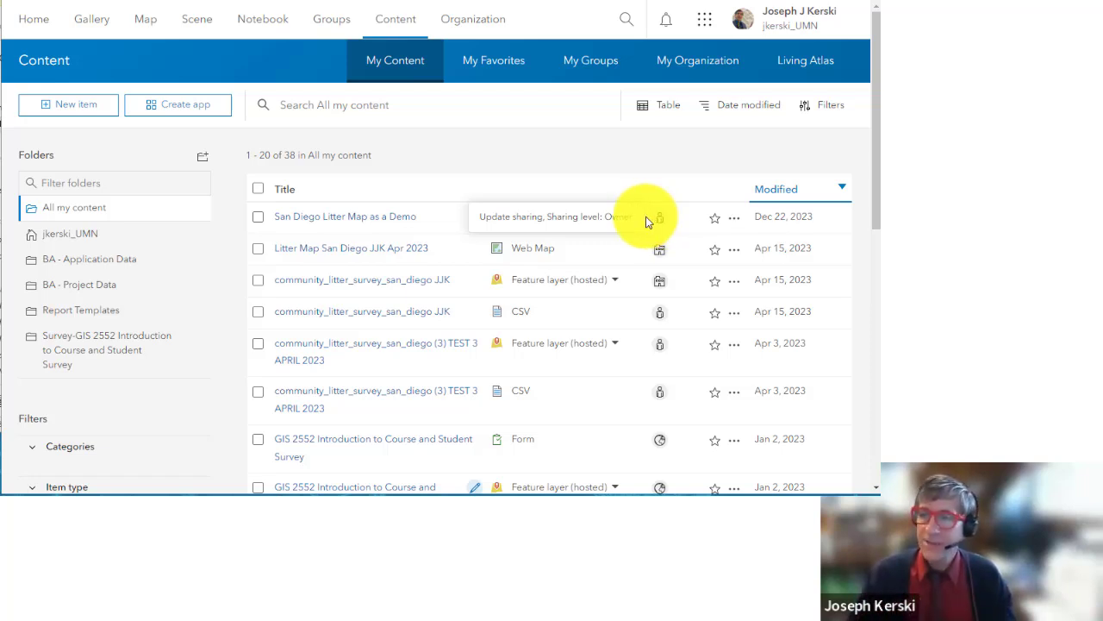
pyautogui.click(401, 223)
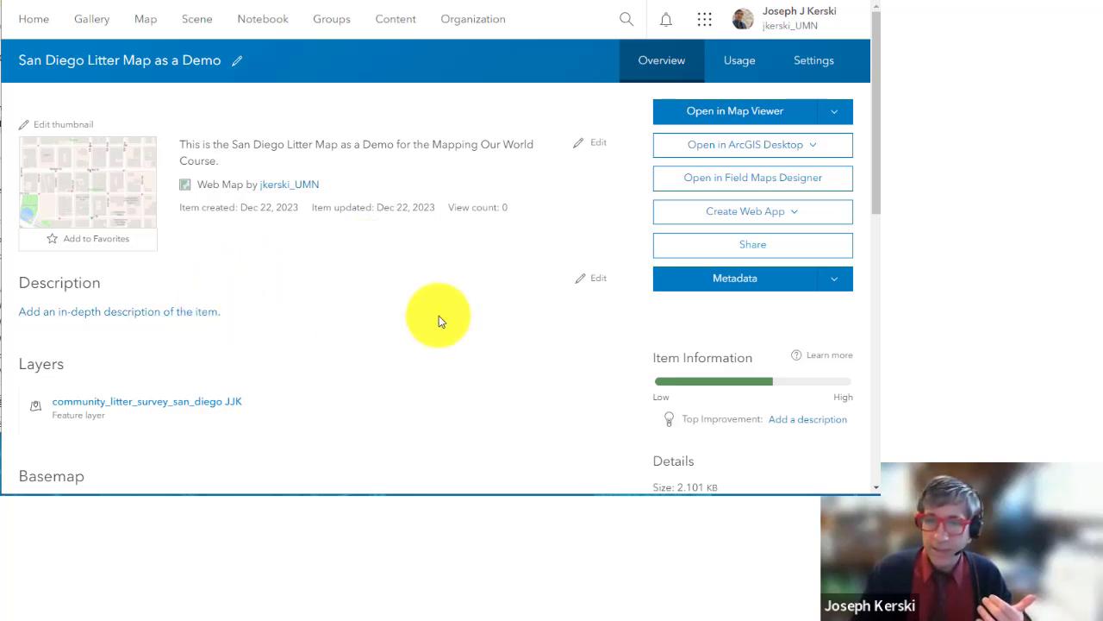
# Step: Save the item description with the placeholder text 'Thi'
pyautogui.click(593, 279)
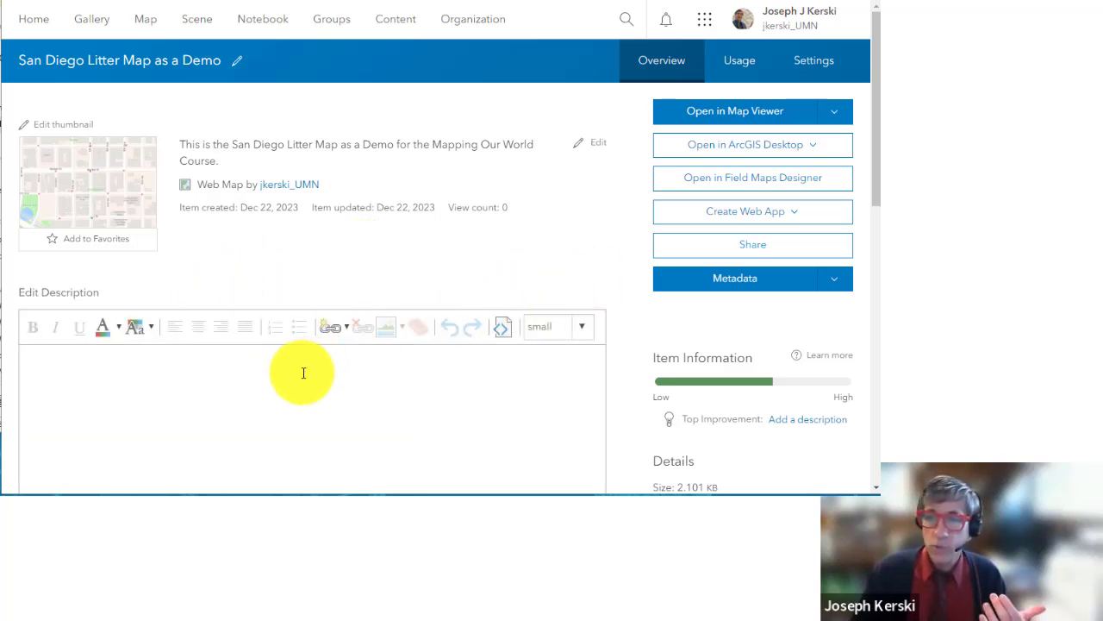
pyautogui.write('This is ....')
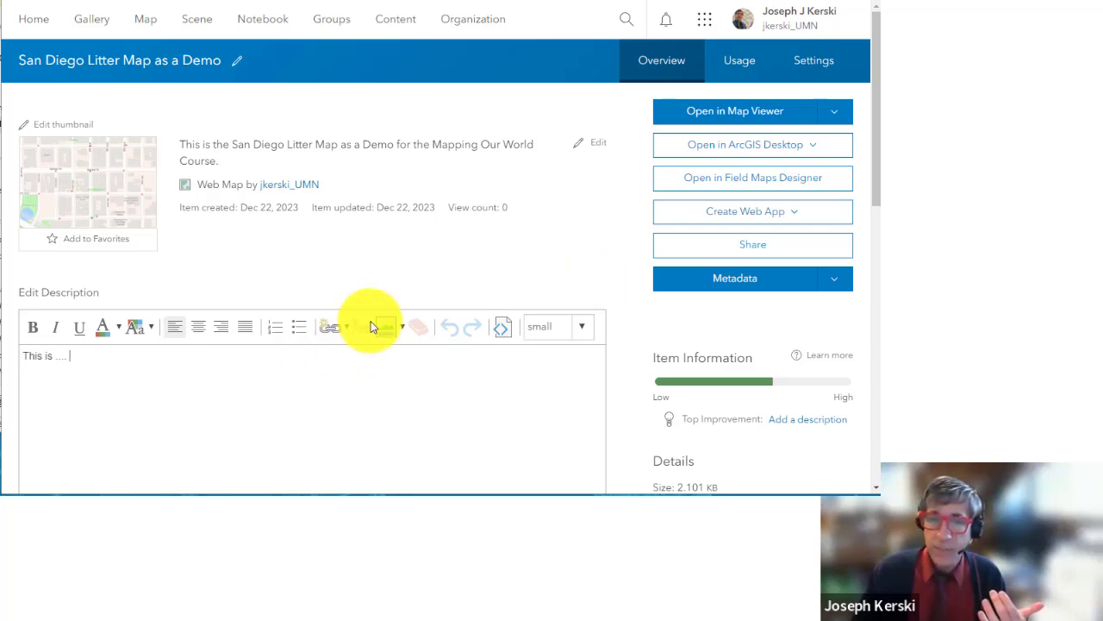
pyautogui.scroll(-2, 375, 323)
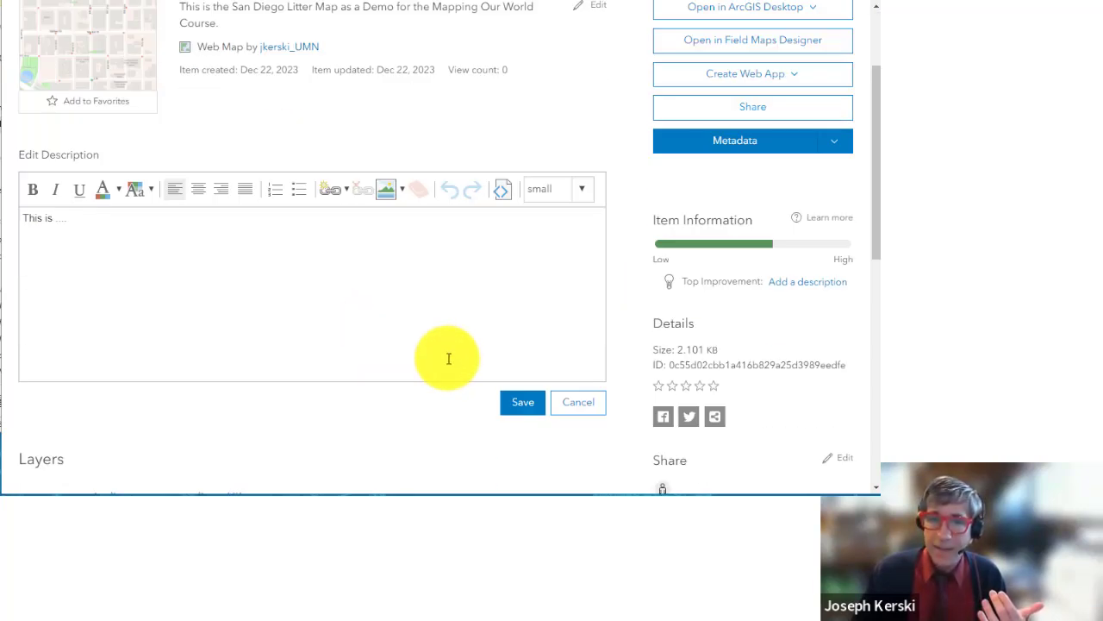
pyautogui.click(514, 405)
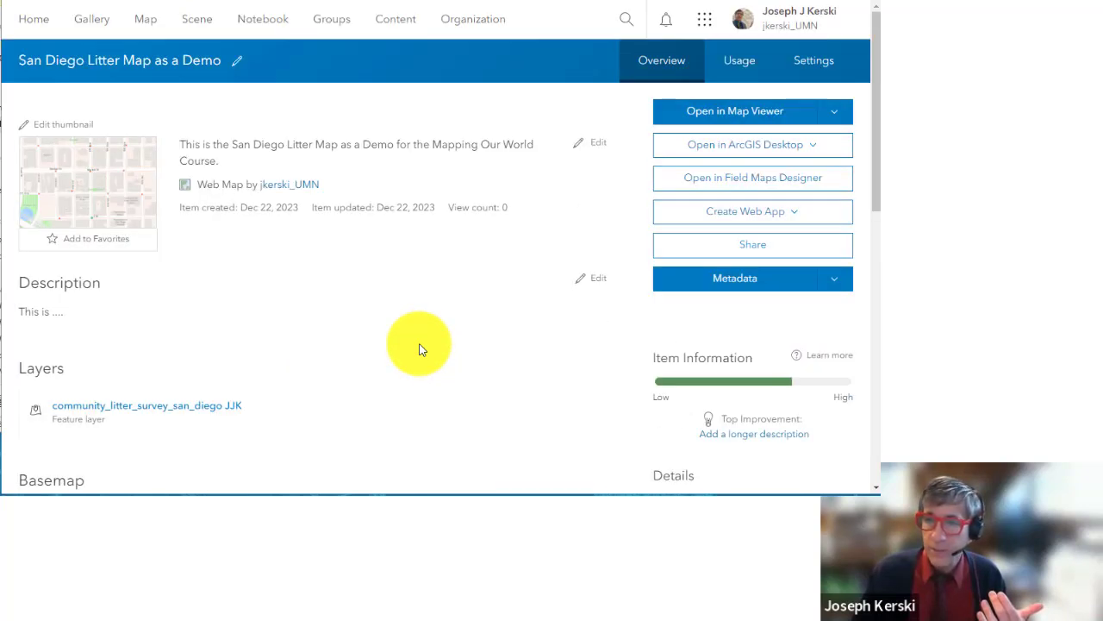
# Step: Leave the thumbnail and title unchanged and re-save the item summary
pyautogui.click(62, 126)
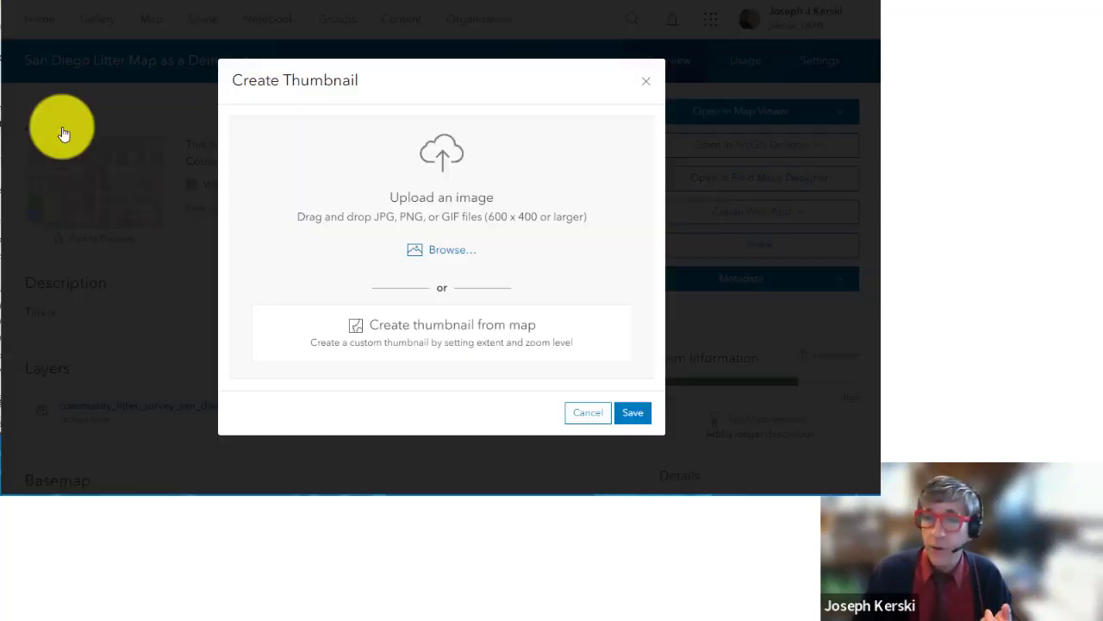
pyautogui.click(583, 414)
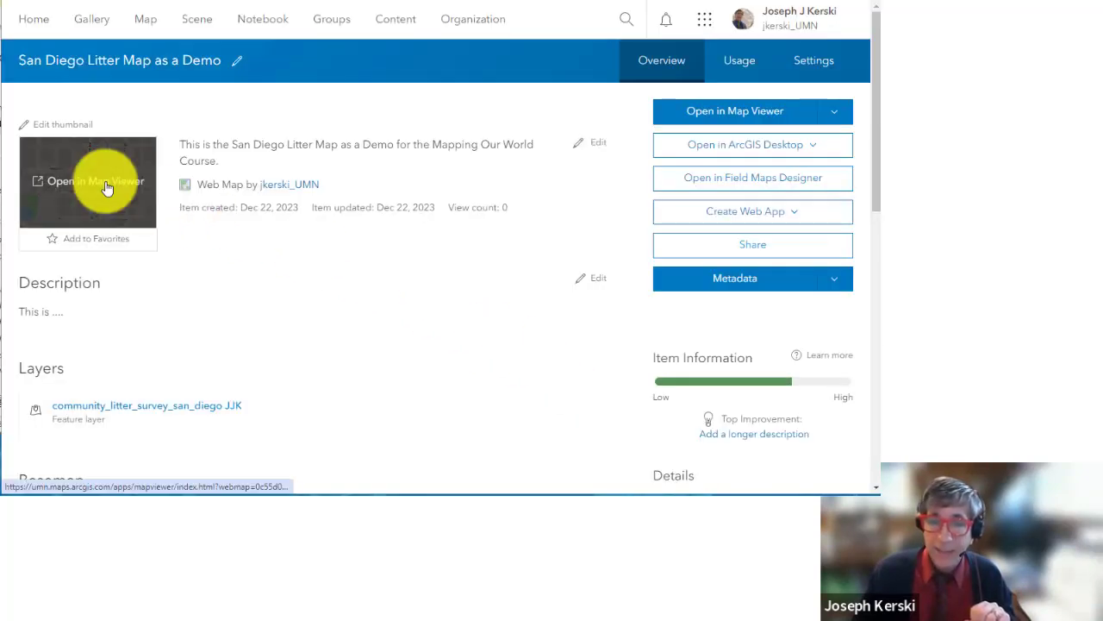
pyautogui.click(594, 144)
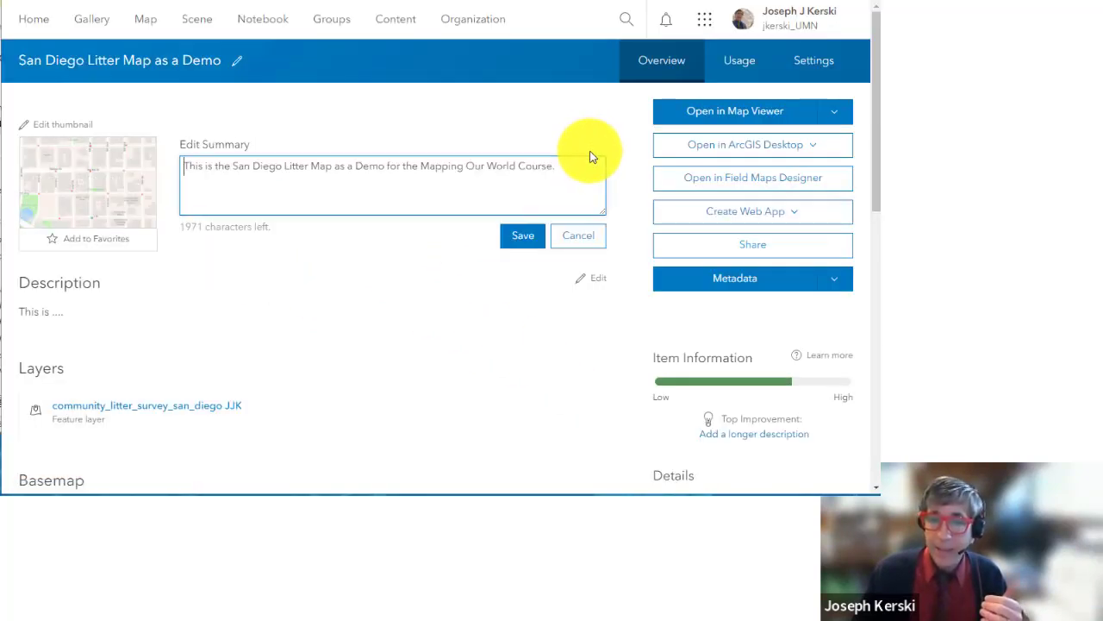
pyautogui.click(530, 237)
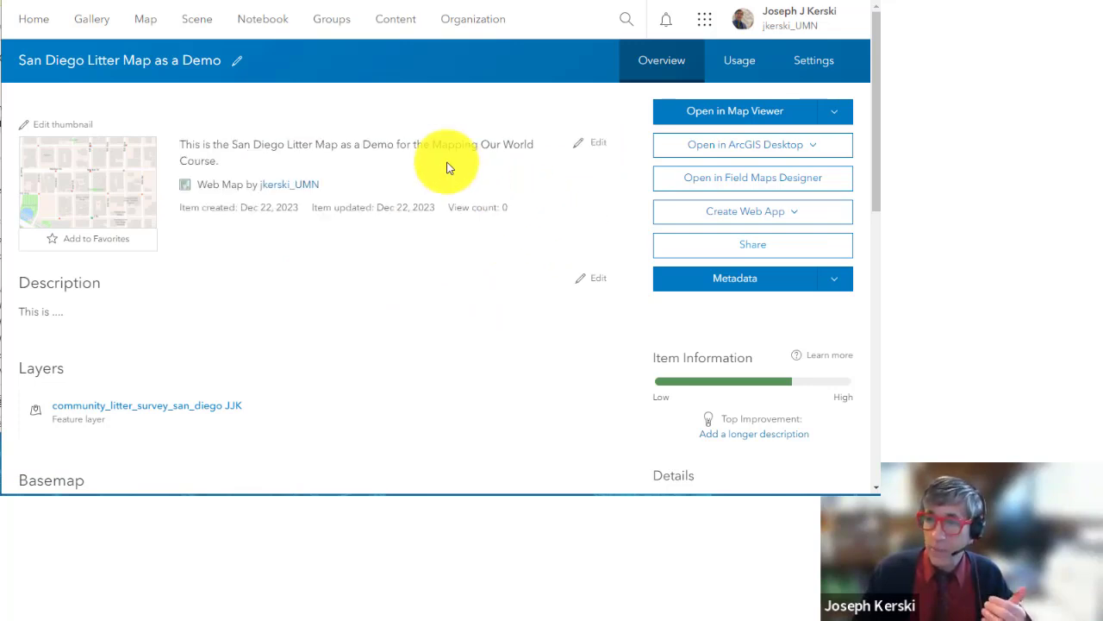
pyautogui.click(235, 65)
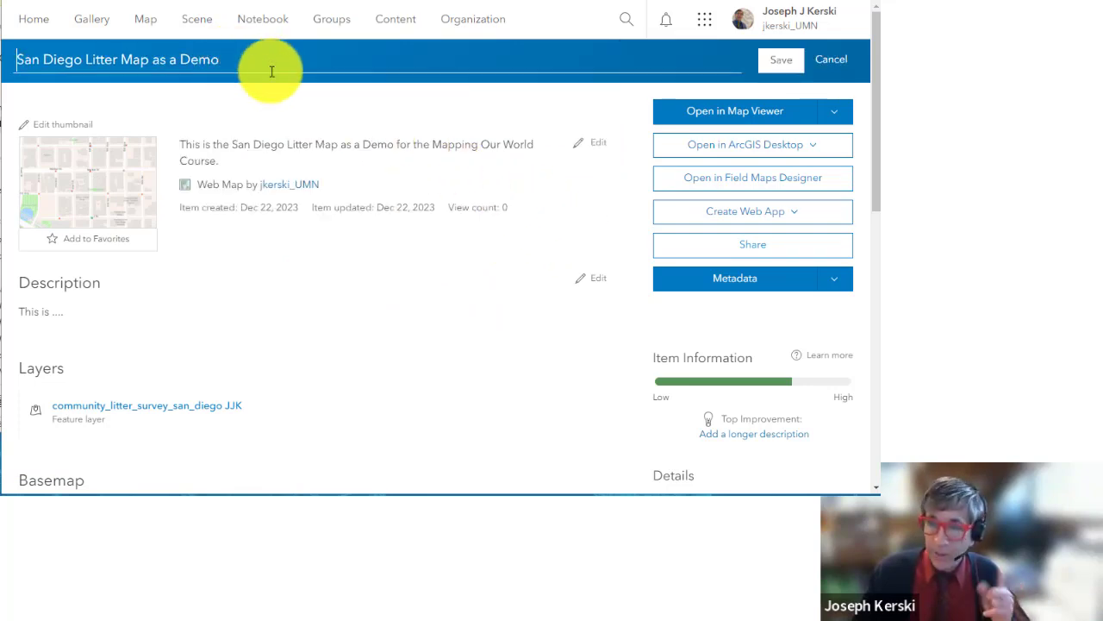
pyautogui.click(832, 60)
pyautogui.scroll(-3, 517, 296)
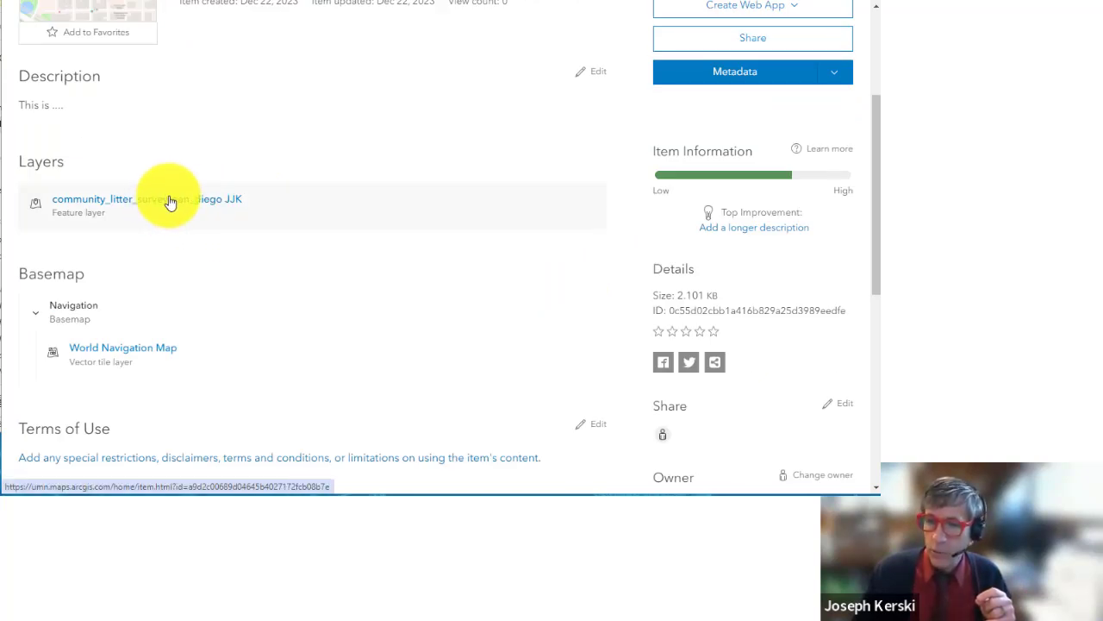
pyautogui.scroll(3, 170, 201)
pyautogui.click(742, 244)
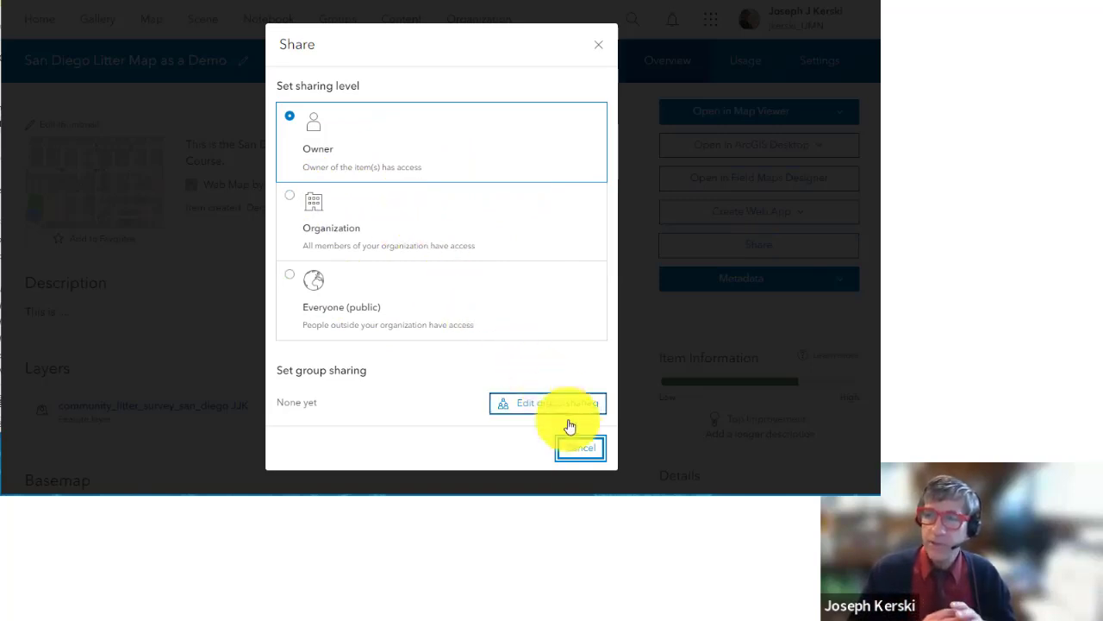
pyautogui.click(579, 448)
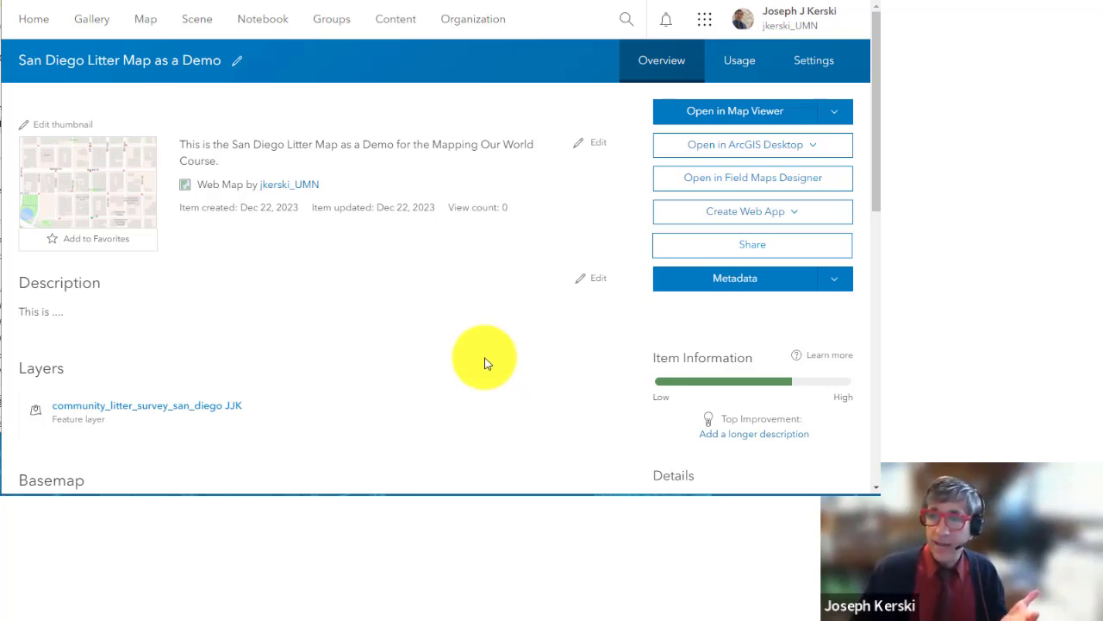
pyautogui.click(833, 111)
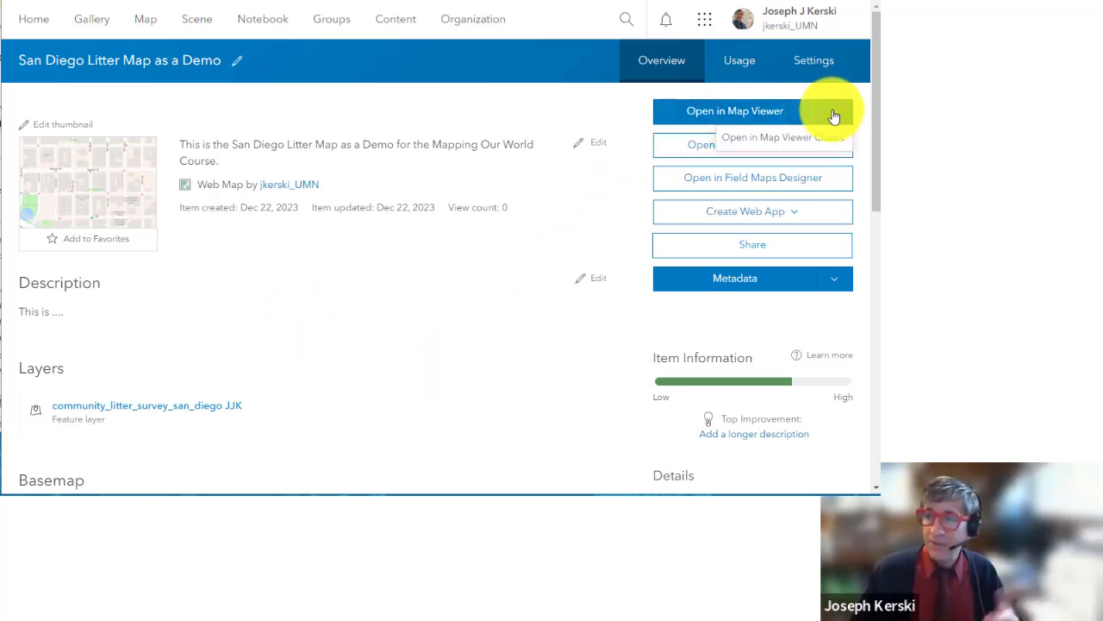
pyautogui.click(743, 112)
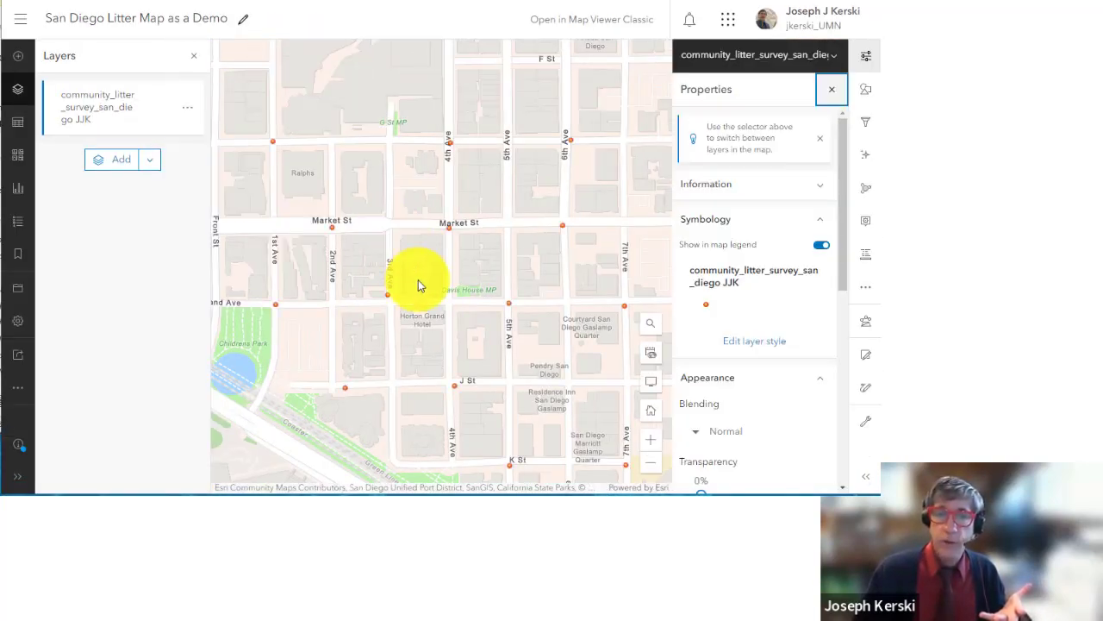
pyautogui.click(25, 24)
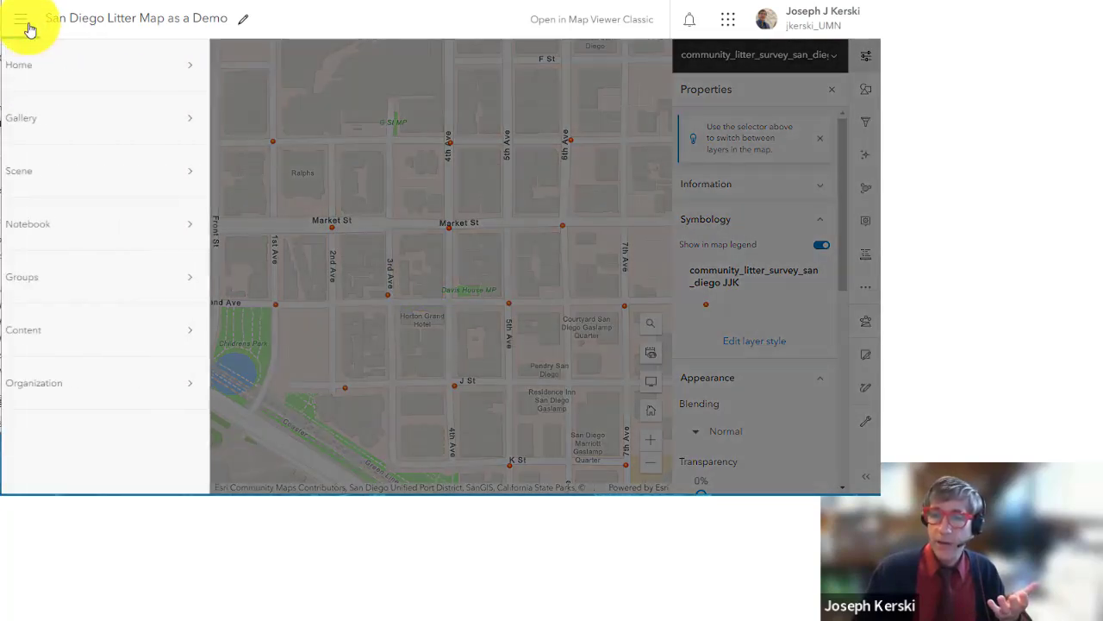
pyautogui.click(39, 330)
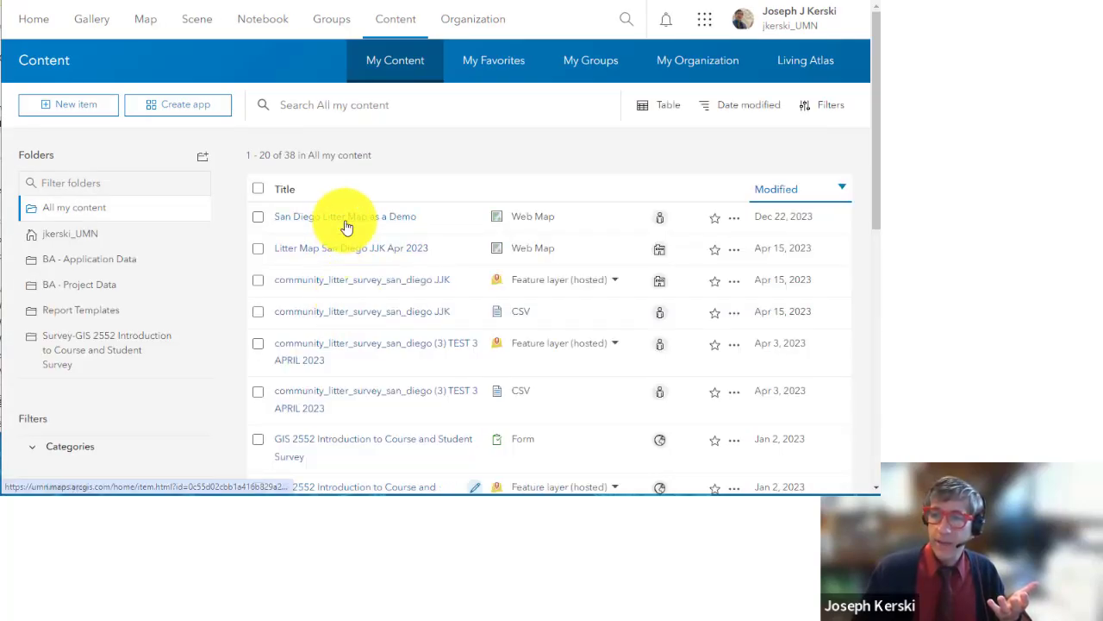
pyautogui.click(346, 227)
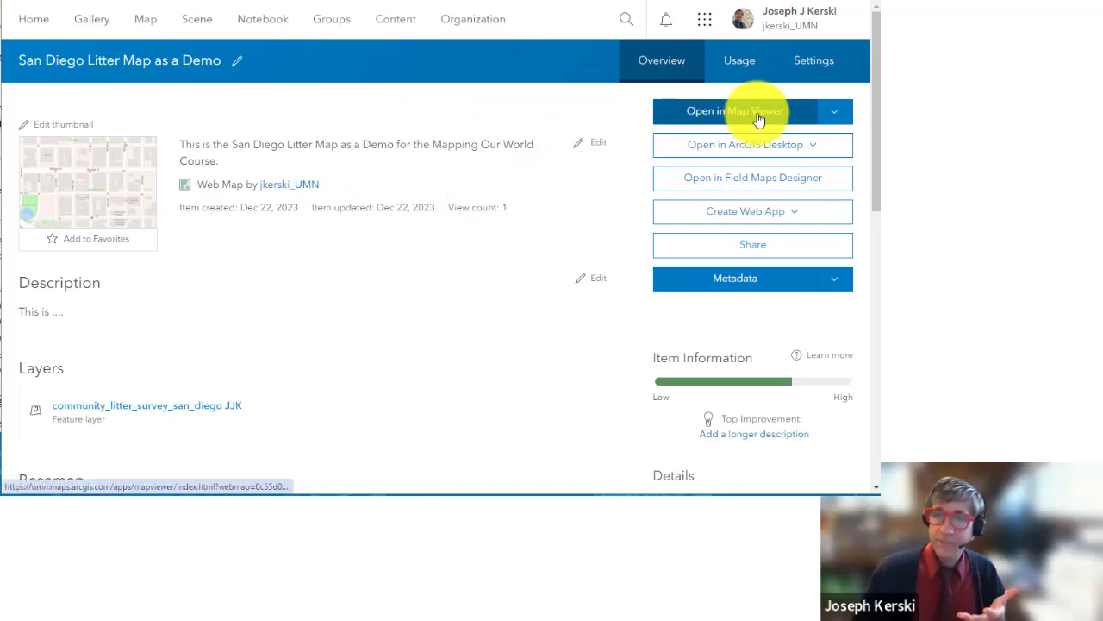
pyautogui.click(758, 117)
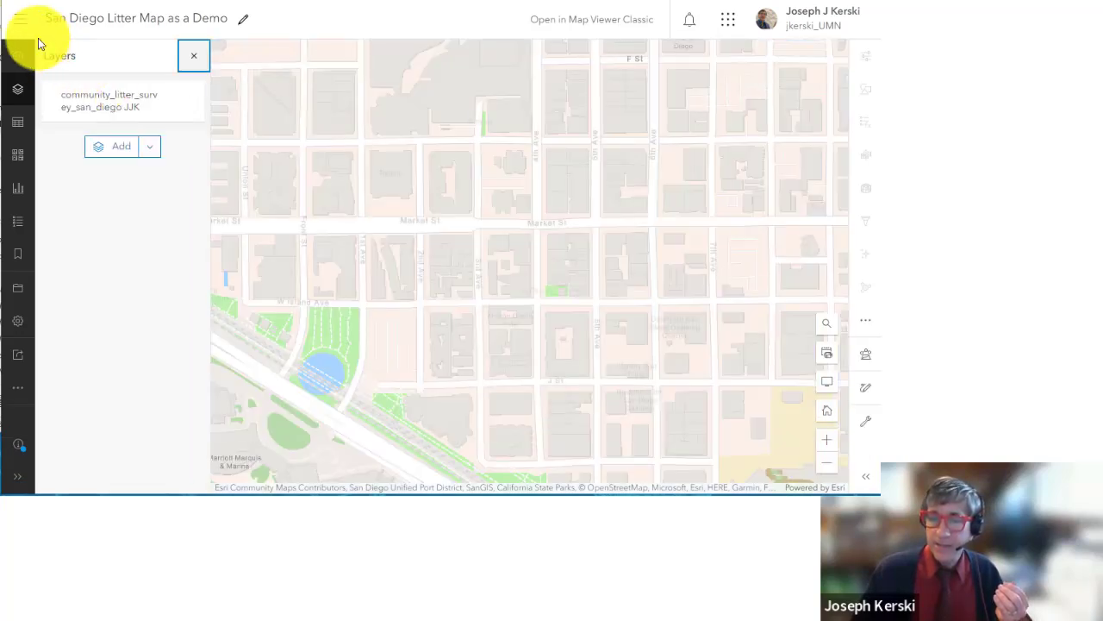
pyautogui.click(24, 26)
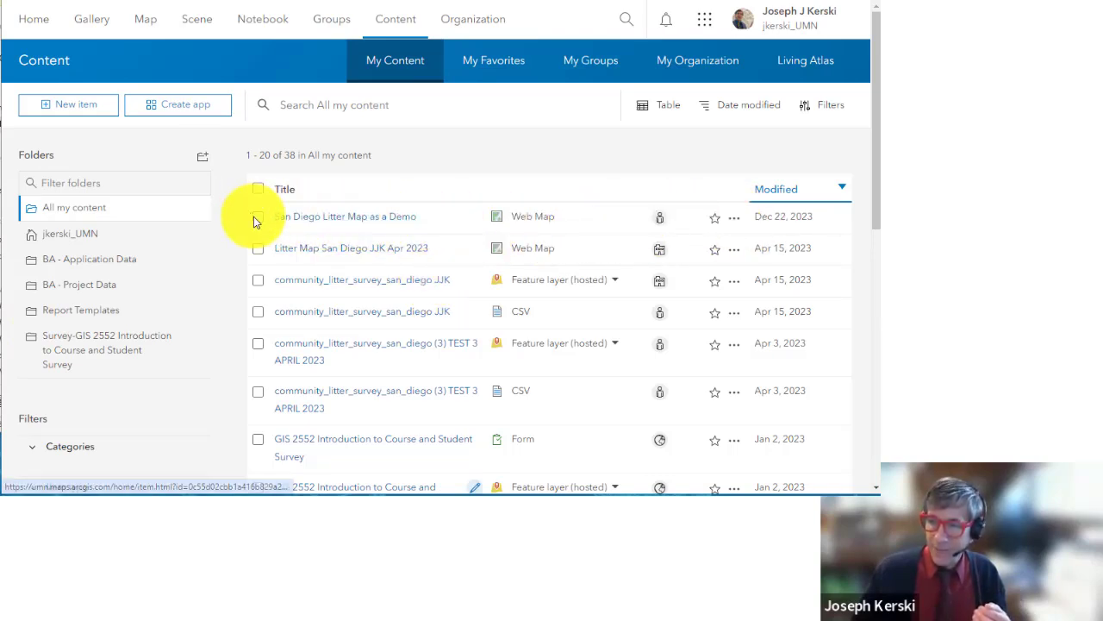
pyautogui.click(403, 222)
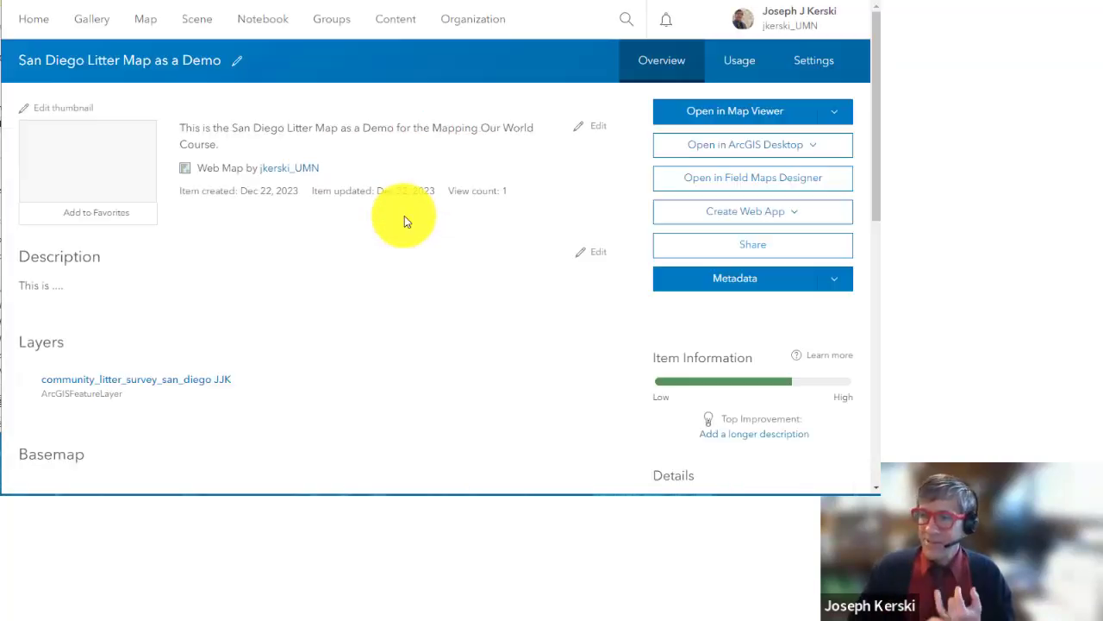
# Step: View a litter point's popup in Map Viewer, then return to the organization home page
pyautogui.click(781, 123)
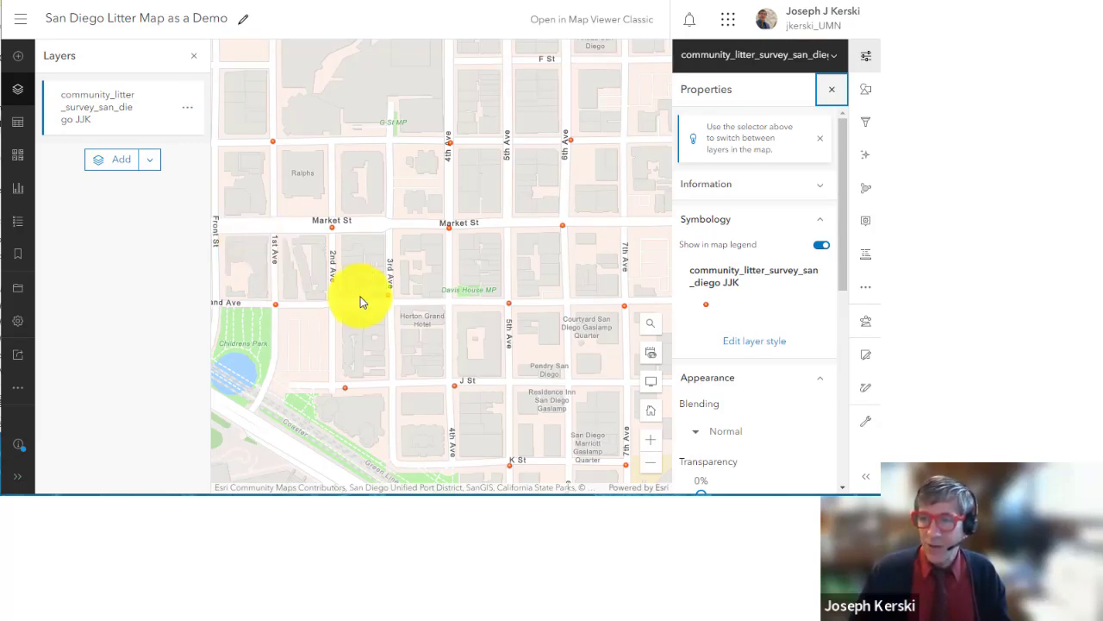
pyautogui.click(564, 227)
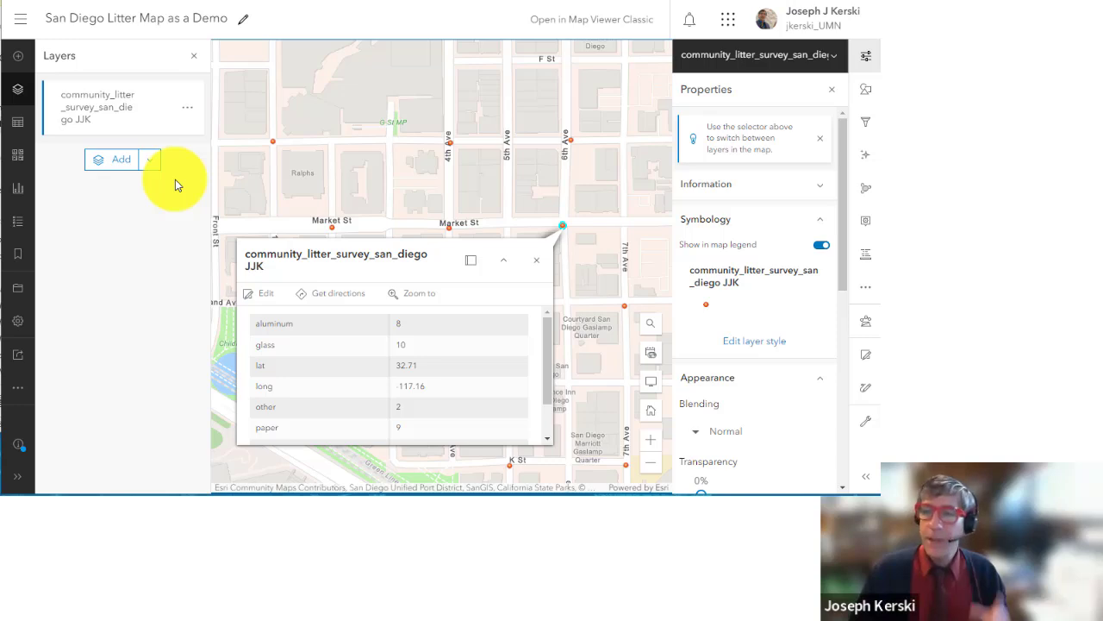
pyautogui.click(539, 261)
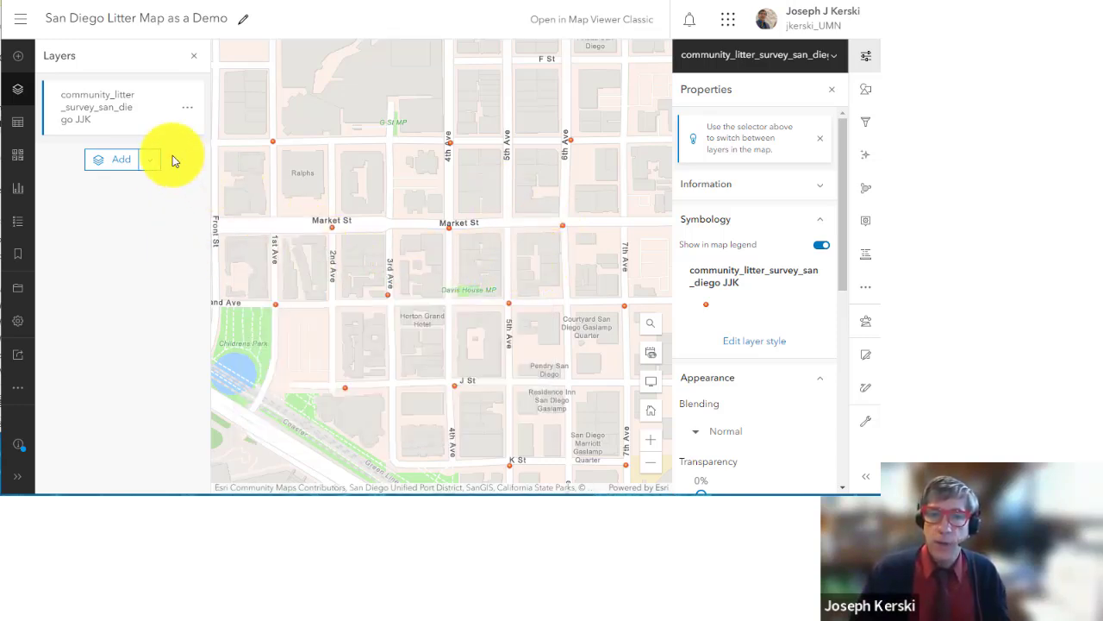
pyautogui.click(20, 21)
pyautogui.click(31, 64)
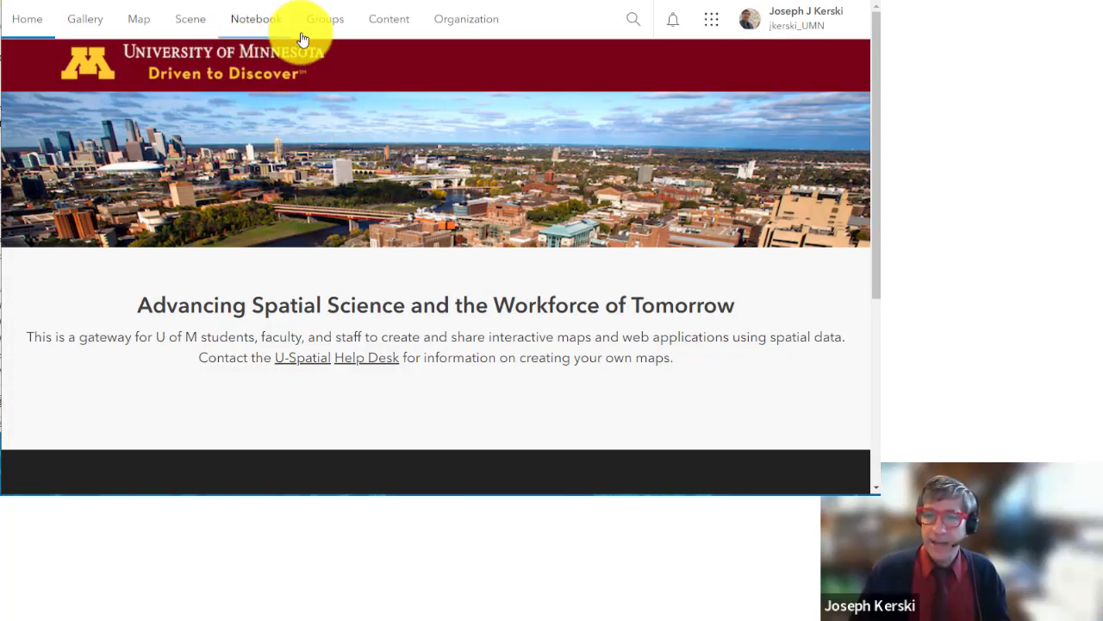
# Step: Start a new blank map and open Browse layers with ArcGIS Online as the source, ready to search
pyautogui.click(386, 21)
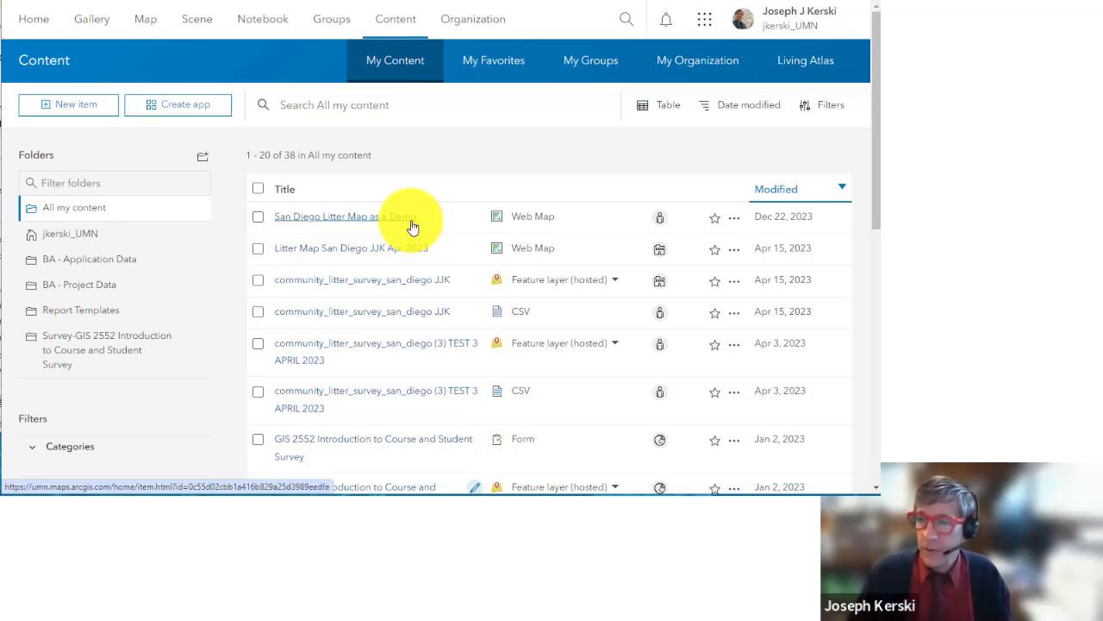
pyautogui.click(146, 21)
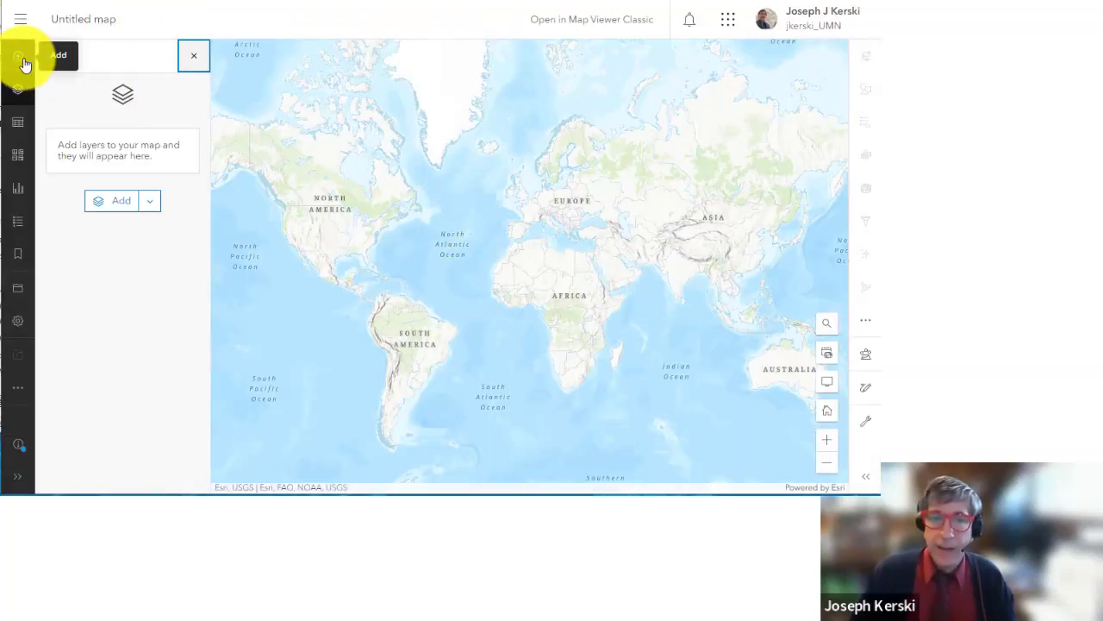
pyautogui.click(19, 59)
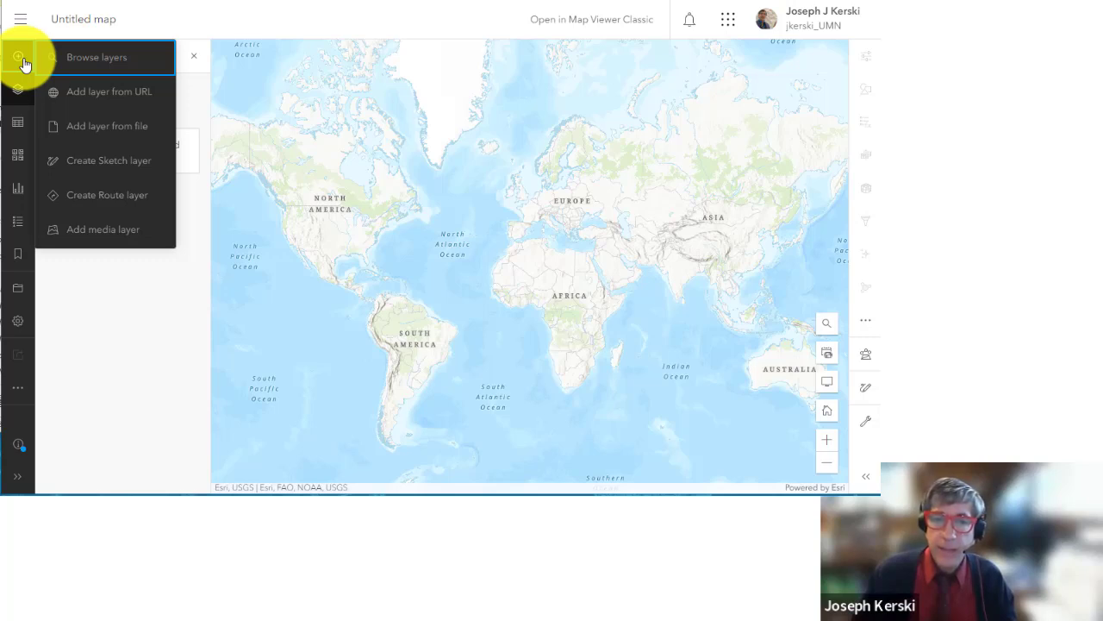
pyautogui.click(92, 62)
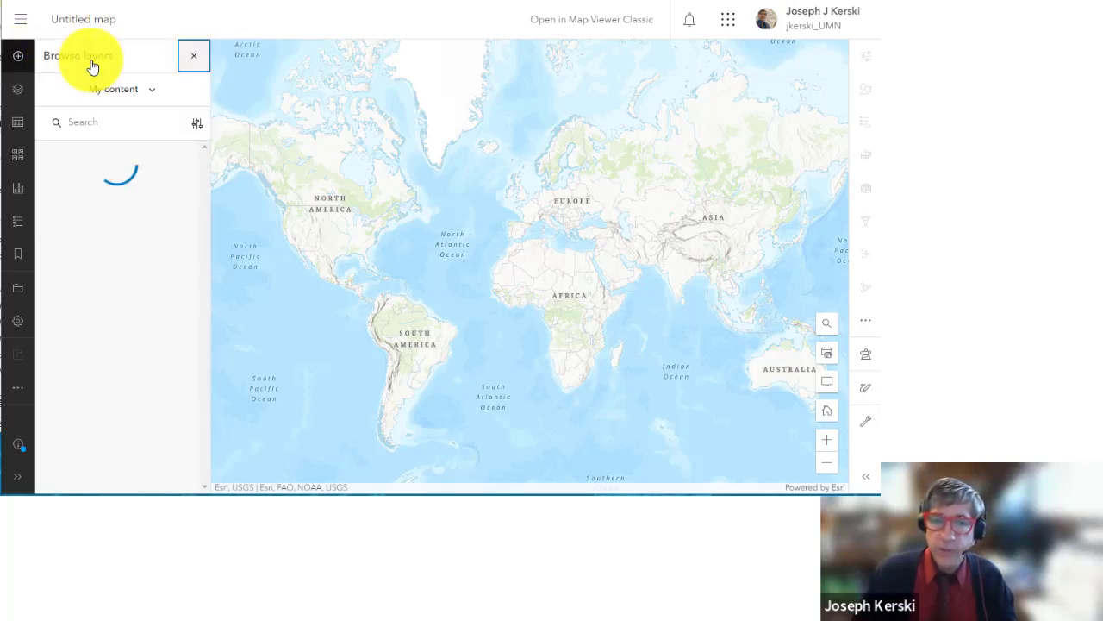
pyautogui.click(108, 89)
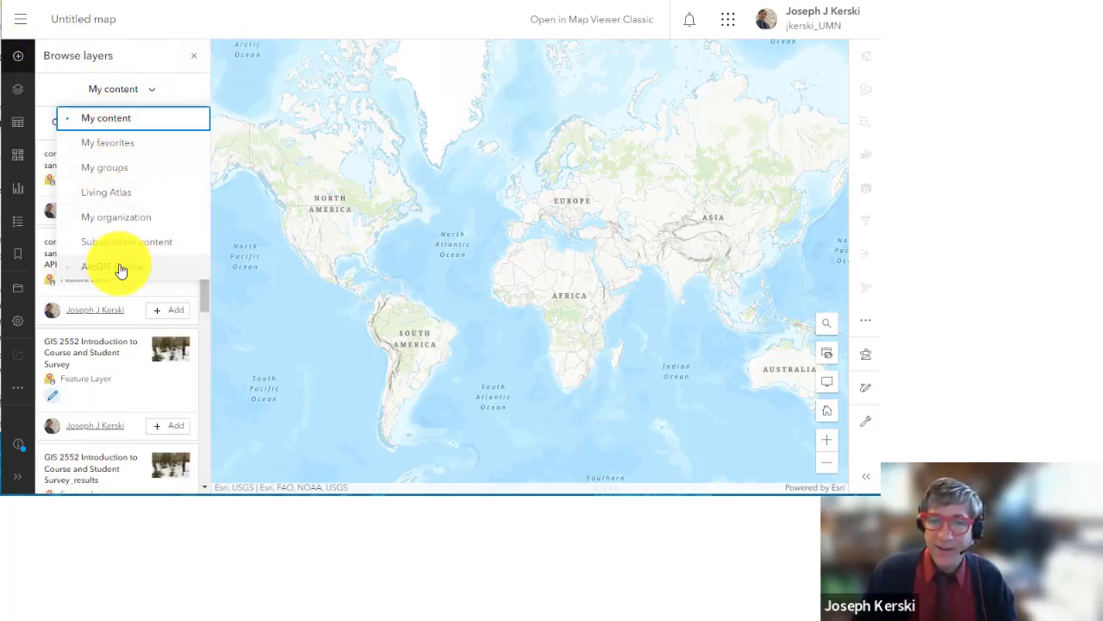
pyautogui.click(169, 268)
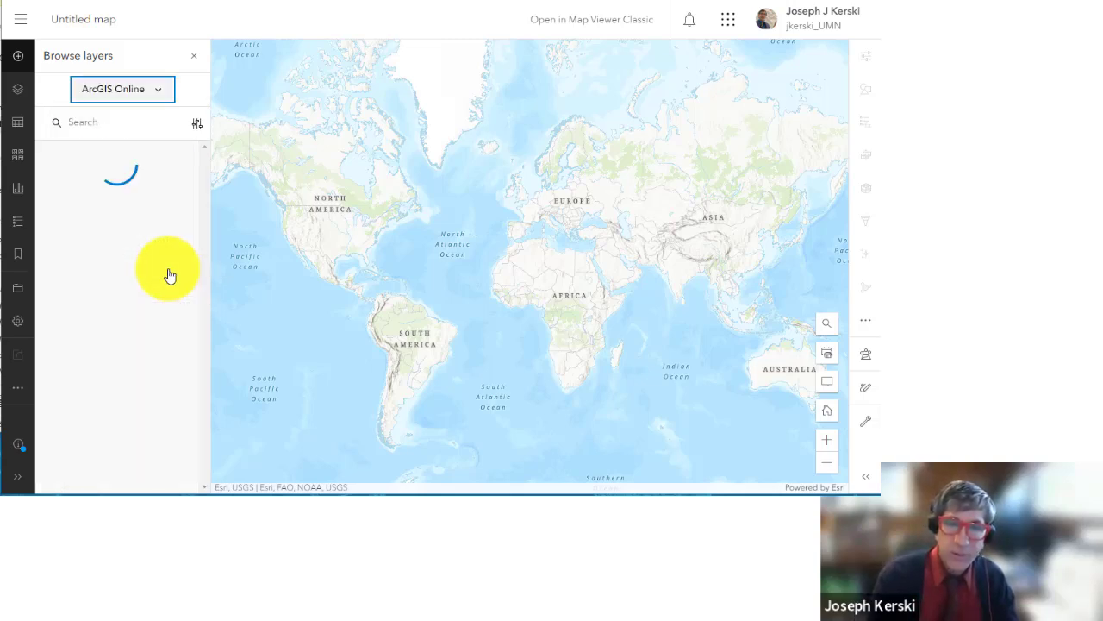
pyautogui.click(133, 125)
# Step: Search ArcGIS Online layers for 'world ecoreg' and scroll through the results
pyautogui.write('wor ')
pyautogui.write('ld ecoregions')
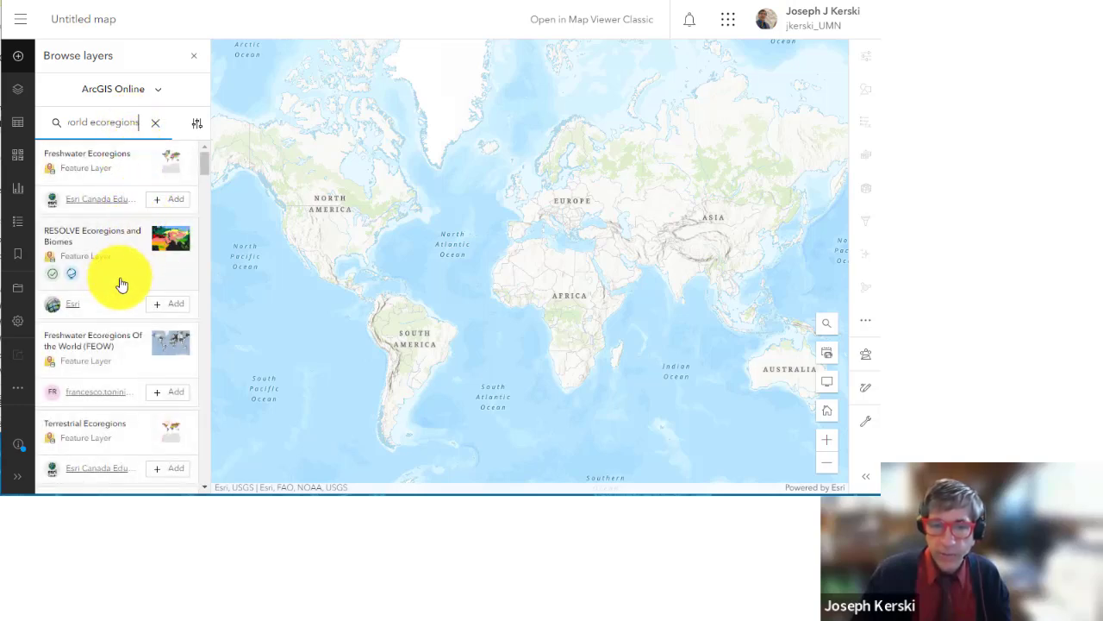
pyautogui.scroll(-1, 119, 285)
pyautogui.scroll(-1, 119, 284)
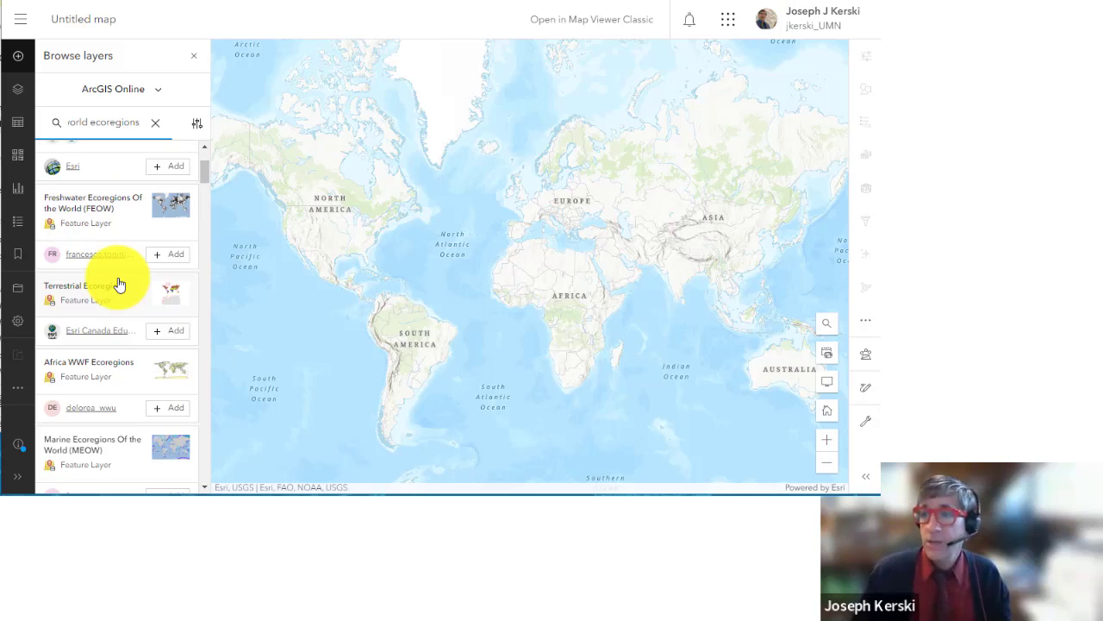
pyautogui.scroll(-1, 119, 285)
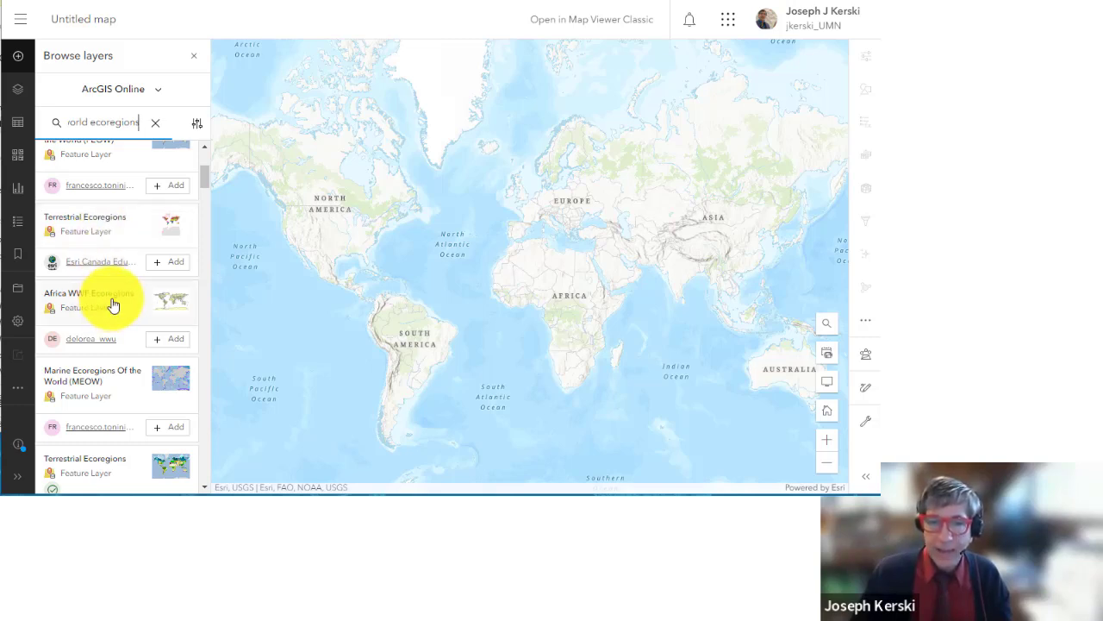
# Step: Add the Esri Canada Terrestrial Ecoregions layer to the map and pan toward the Americas
pyautogui.click(114, 233)
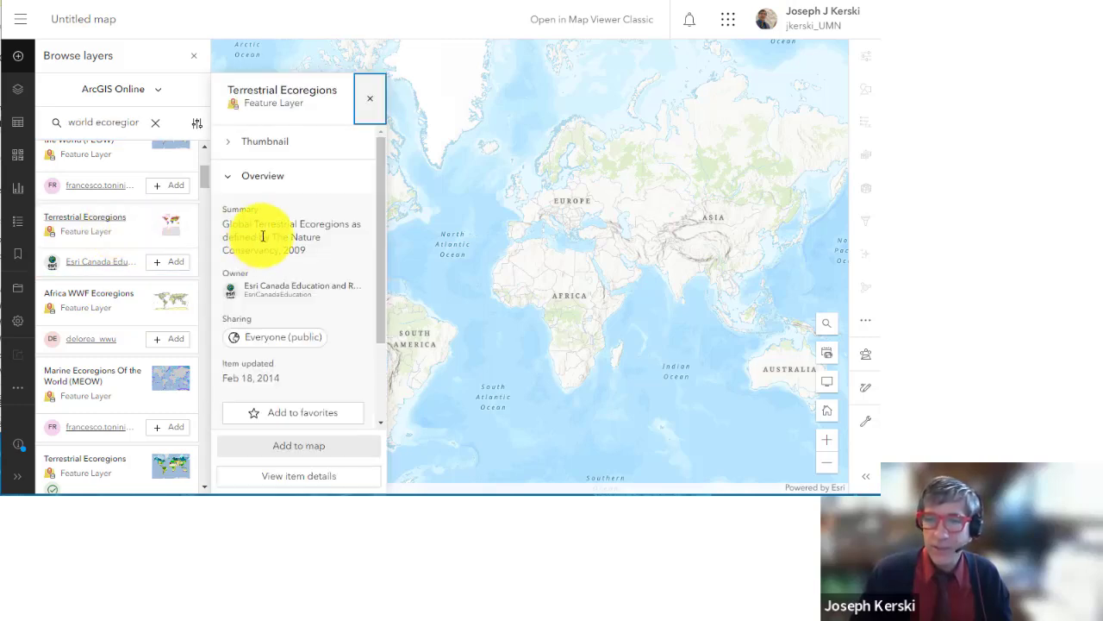
pyautogui.click(314, 450)
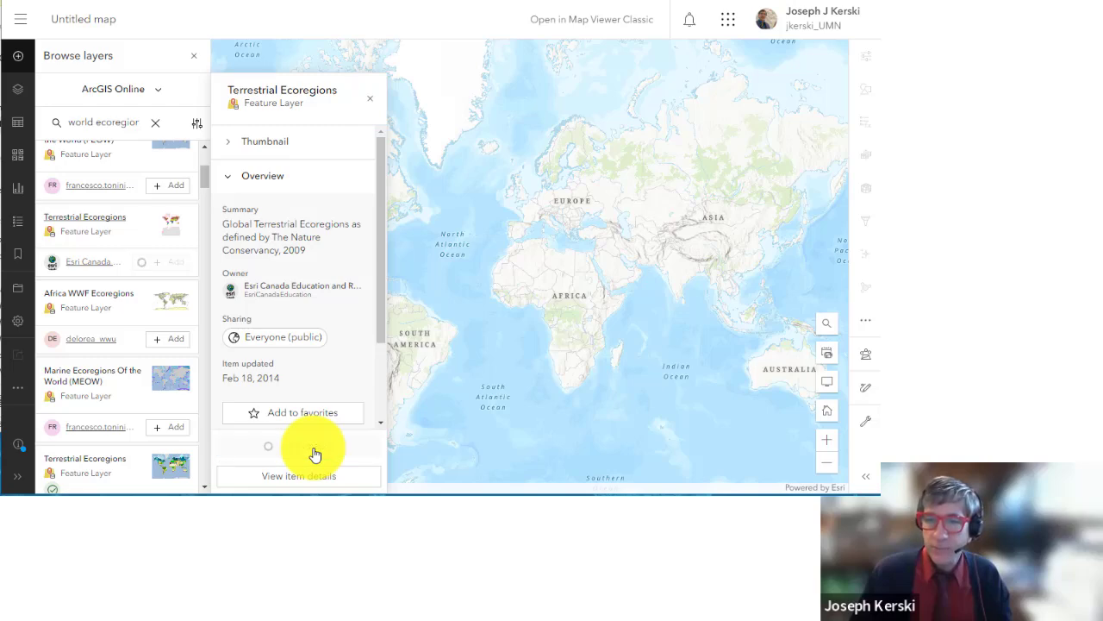
pyautogui.moveTo(396, 122); pyautogui.dragTo(451, 279)
pyautogui.scroll(2, 451, 257)
pyautogui.scroll(2, 451, 256)
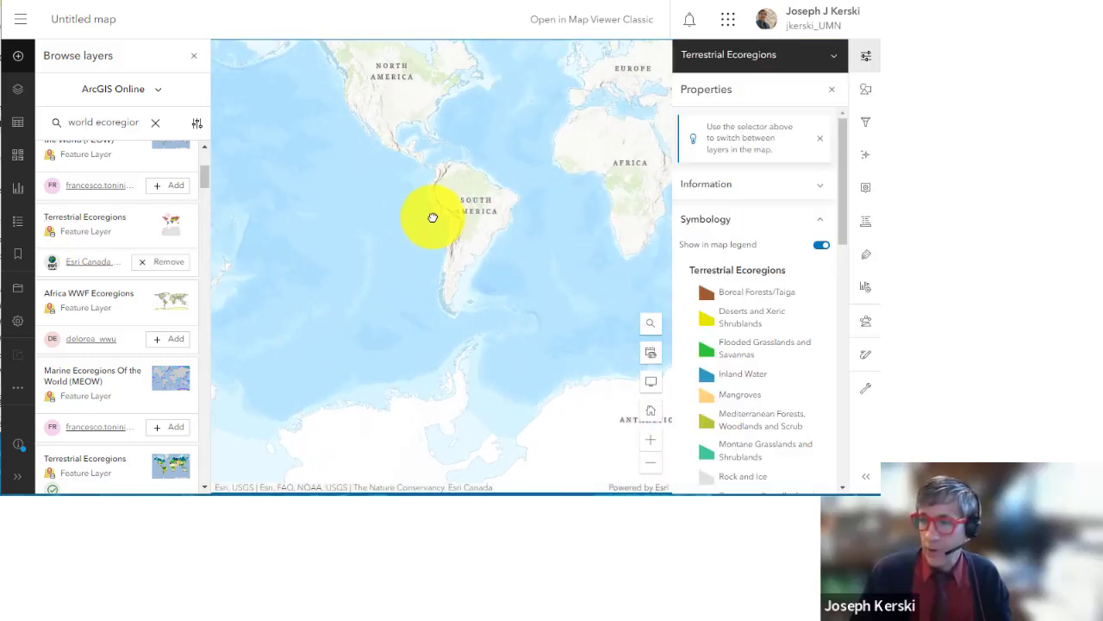
# Step: Show the Terrestrial Ecoregions legend beside a full-width world map, closing Browse layers and Properties
pyautogui.moveTo(441, 229); pyautogui.dragTo(427, 371)
pyautogui.moveTo(506, 304); pyautogui.dragTo(348, 253)
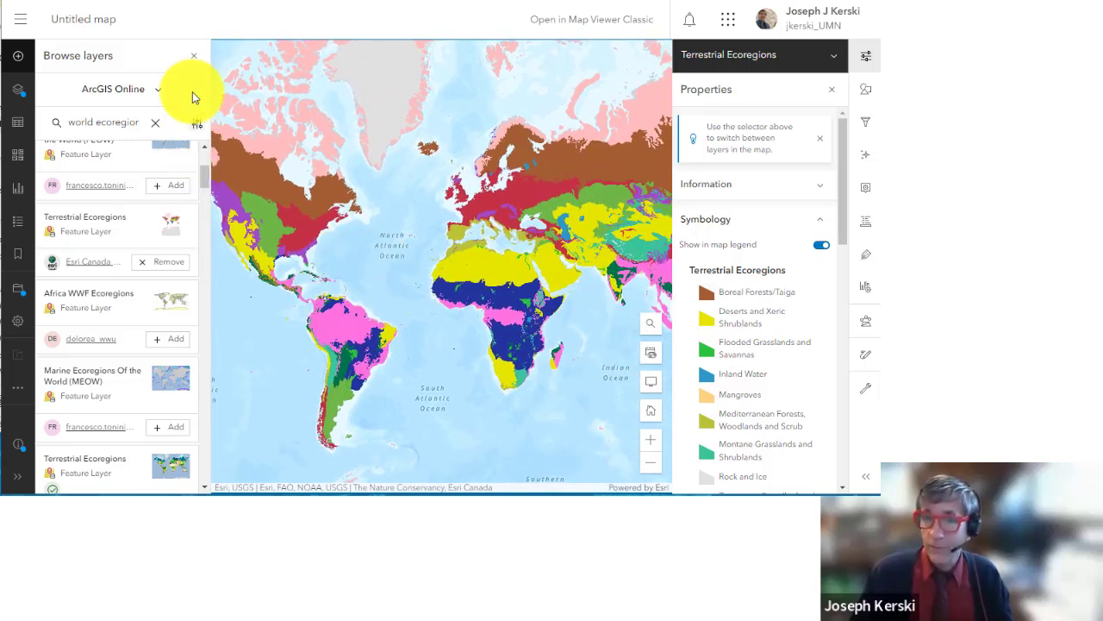
pyautogui.click(193, 55)
pyautogui.click(19, 225)
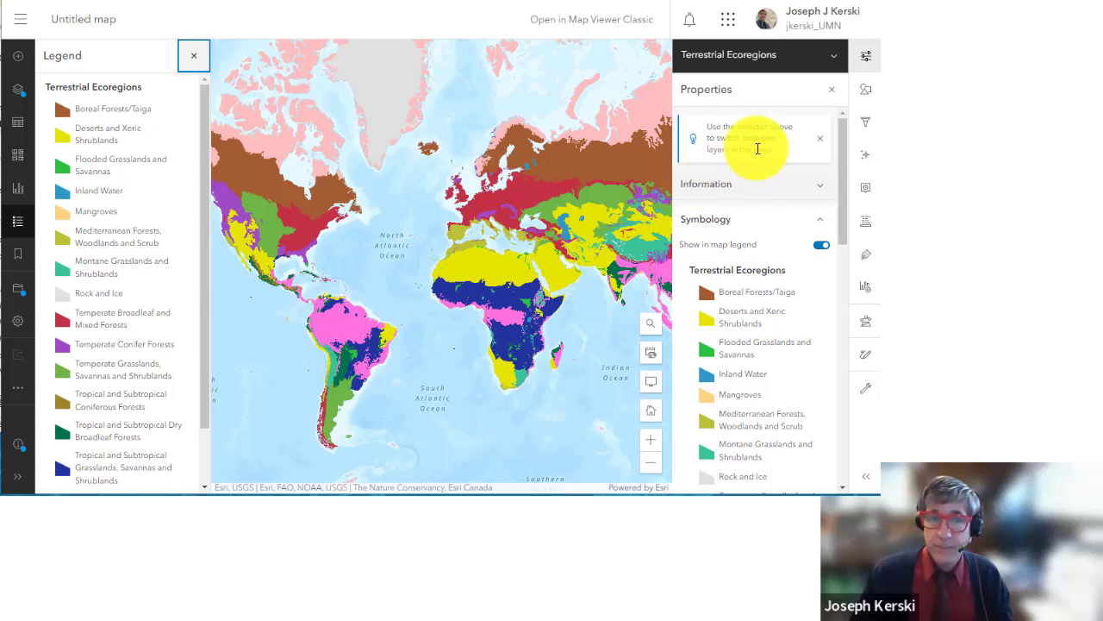
pyautogui.click(832, 89)
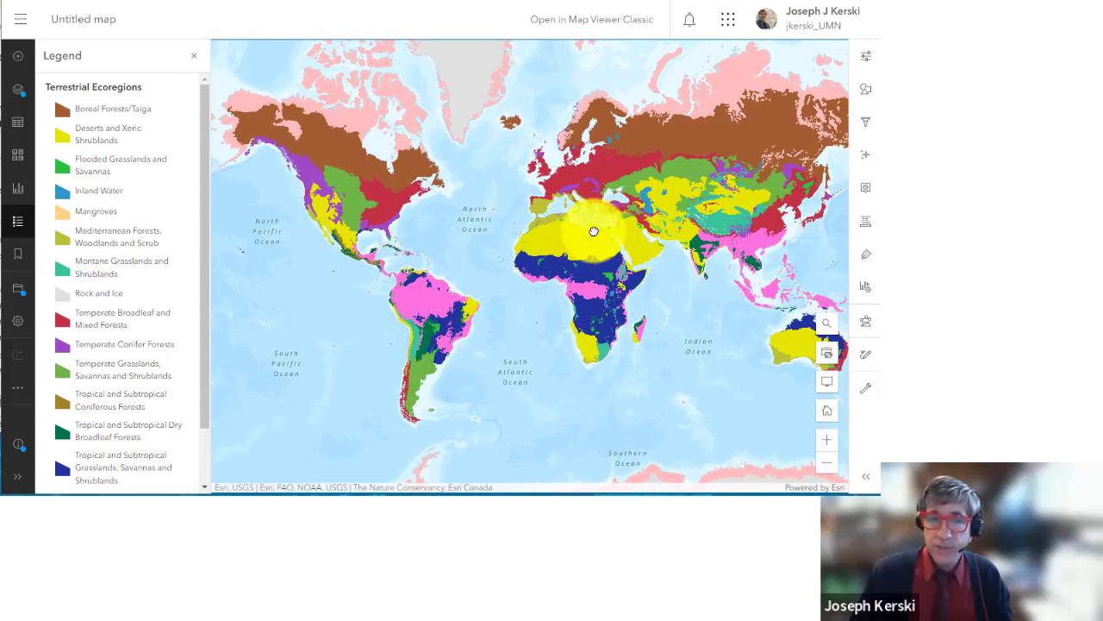
# Step: View pop-ups for Sahara Desert, High Allegheny Plateau, Boreal Shield, Taiga Plains and Western Taiga Shield
pyautogui.click(579, 248)
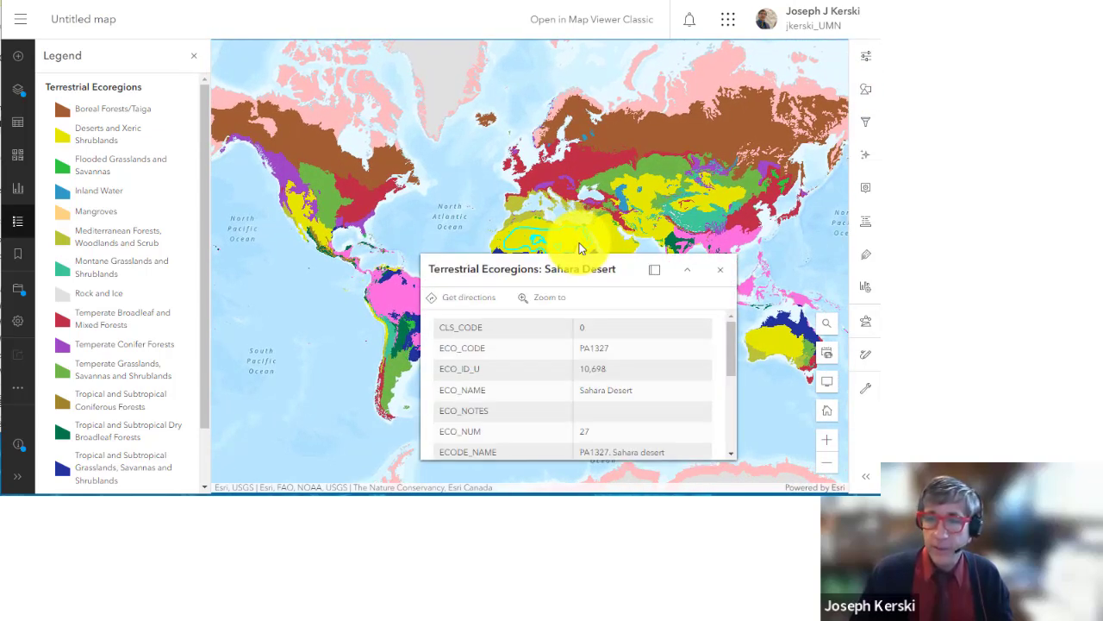
pyautogui.click(370, 198)
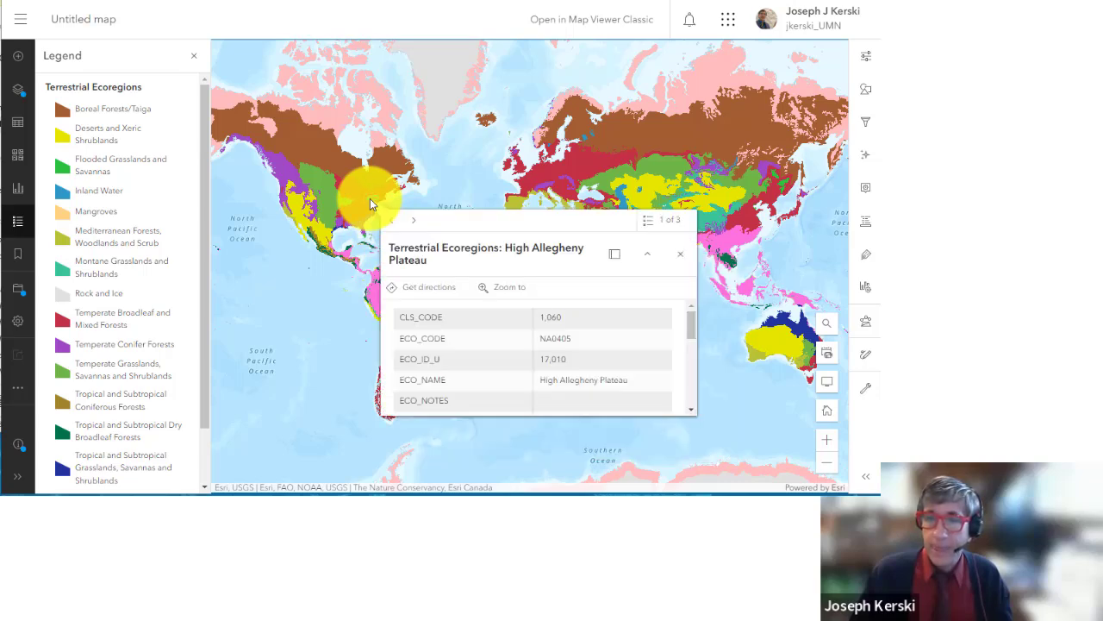
pyautogui.click(336, 163)
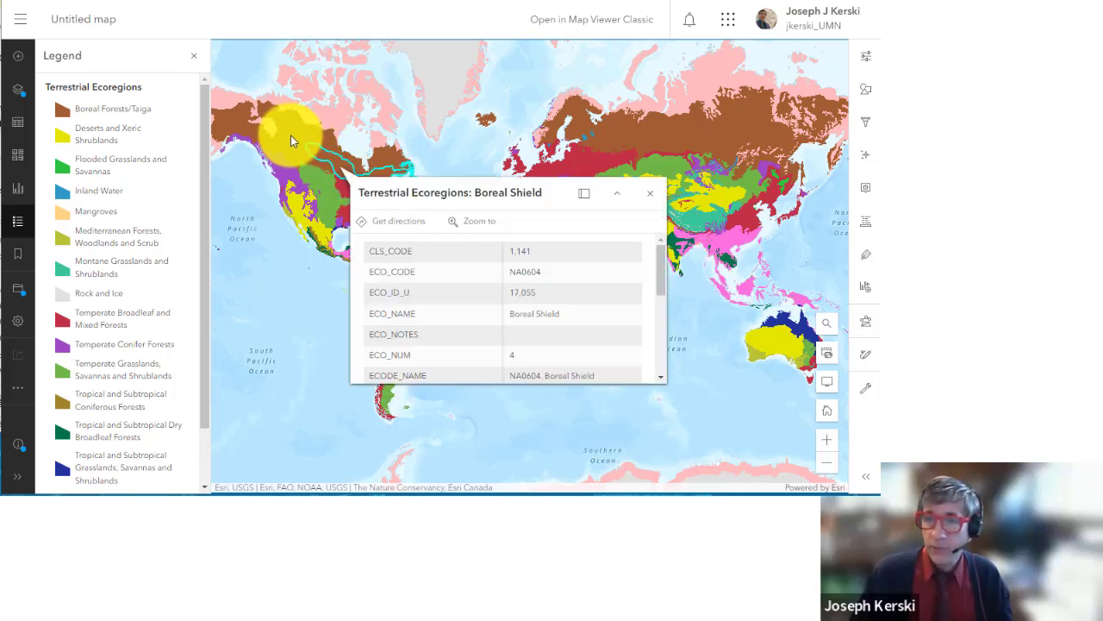
pyautogui.click(290, 138)
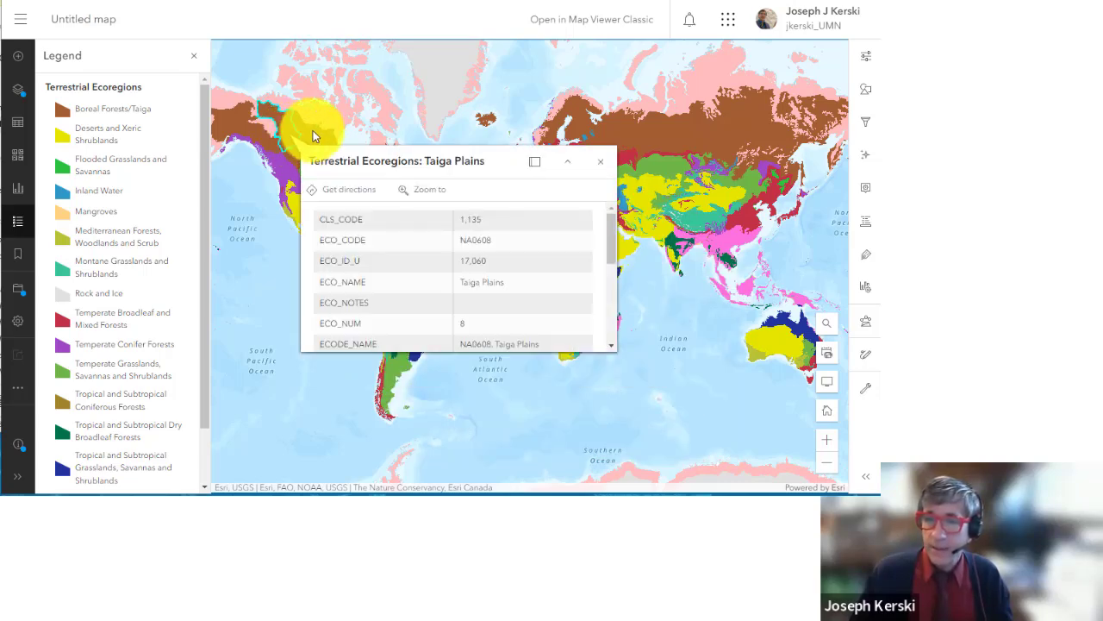
pyautogui.click(312, 133)
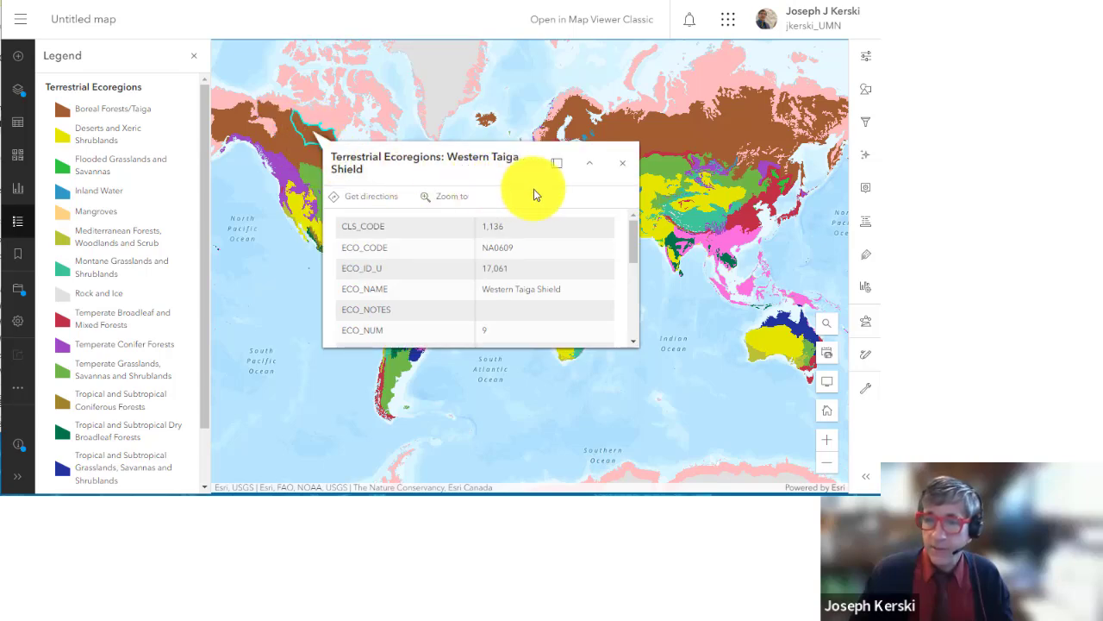
# Step: Read pop-ups for the Central Shortgrass, Central Tallgrass, Northern Tallgrass and Northern Great Plains prairie ecoregions
pyautogui.scroll(5, 304, 222)
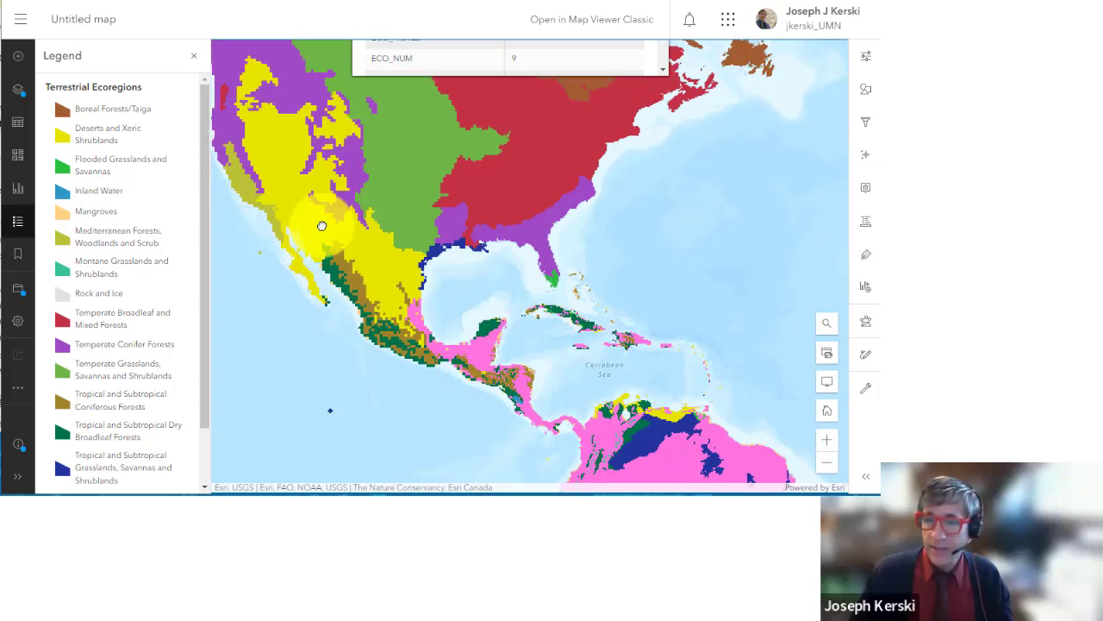
pyautogui.click(396, 185)
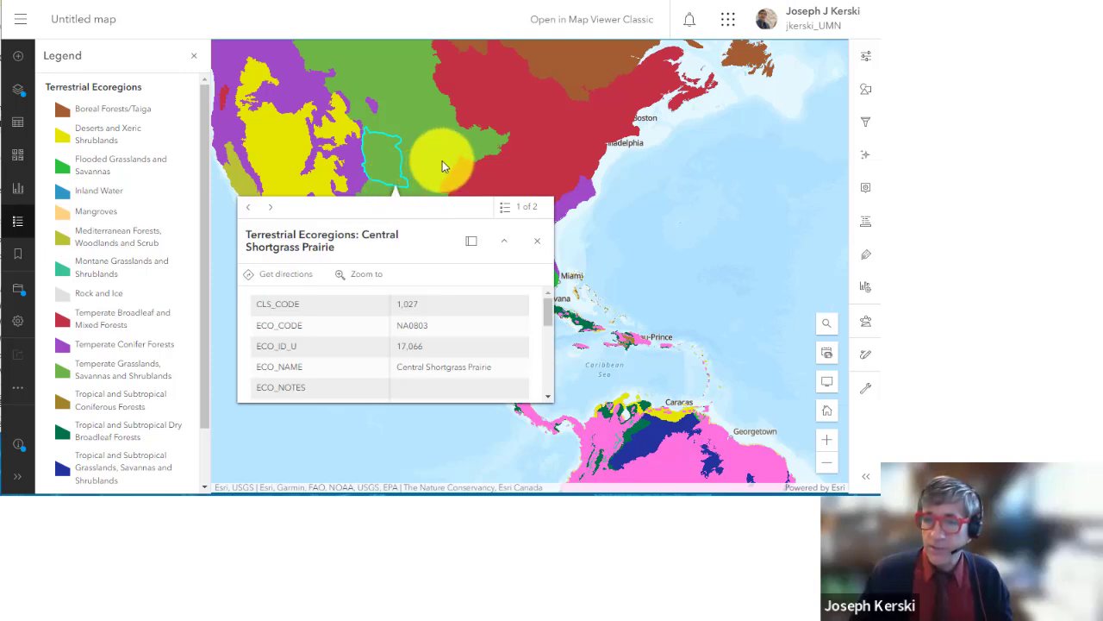
pyautogui.click(442, 161)
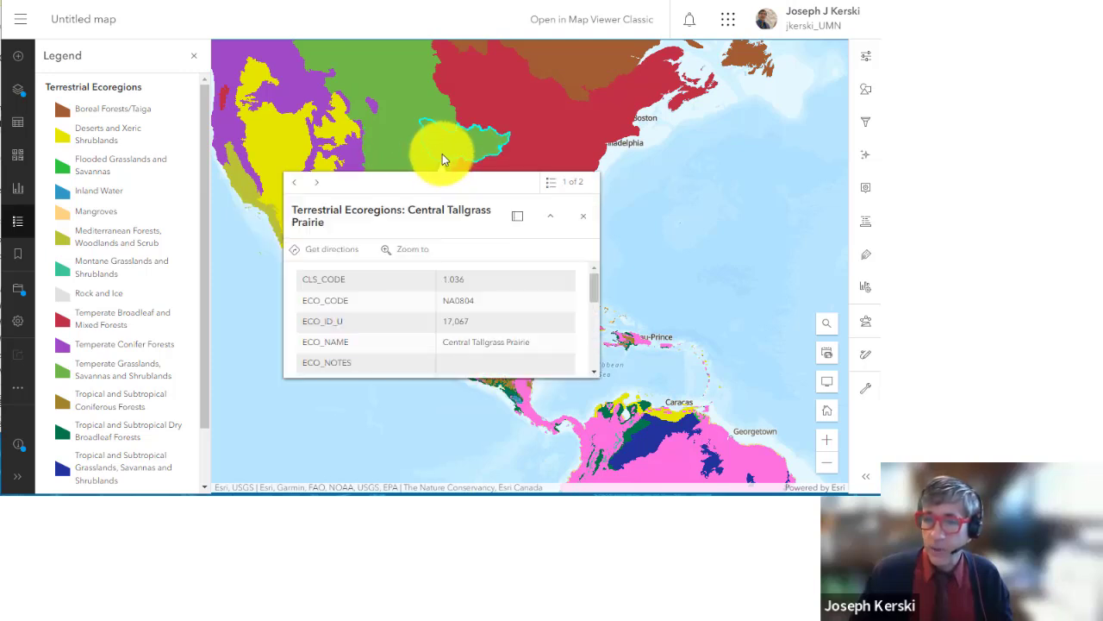
pyautogui.click(422, 107)
pyautogui.click(382, 89)
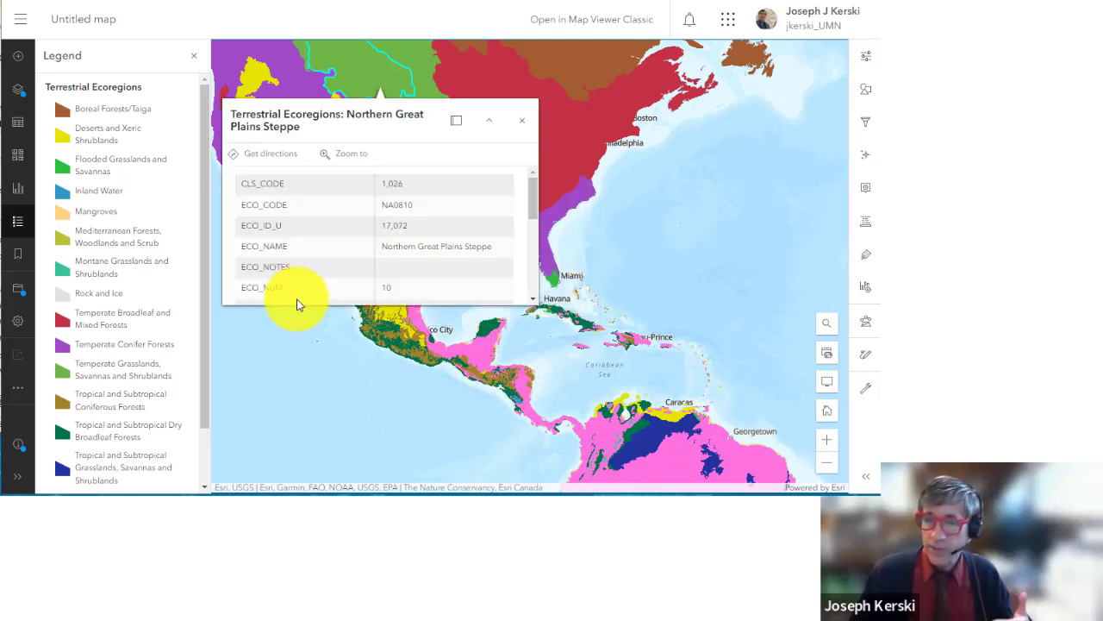
pyautogui.click(535, 172)
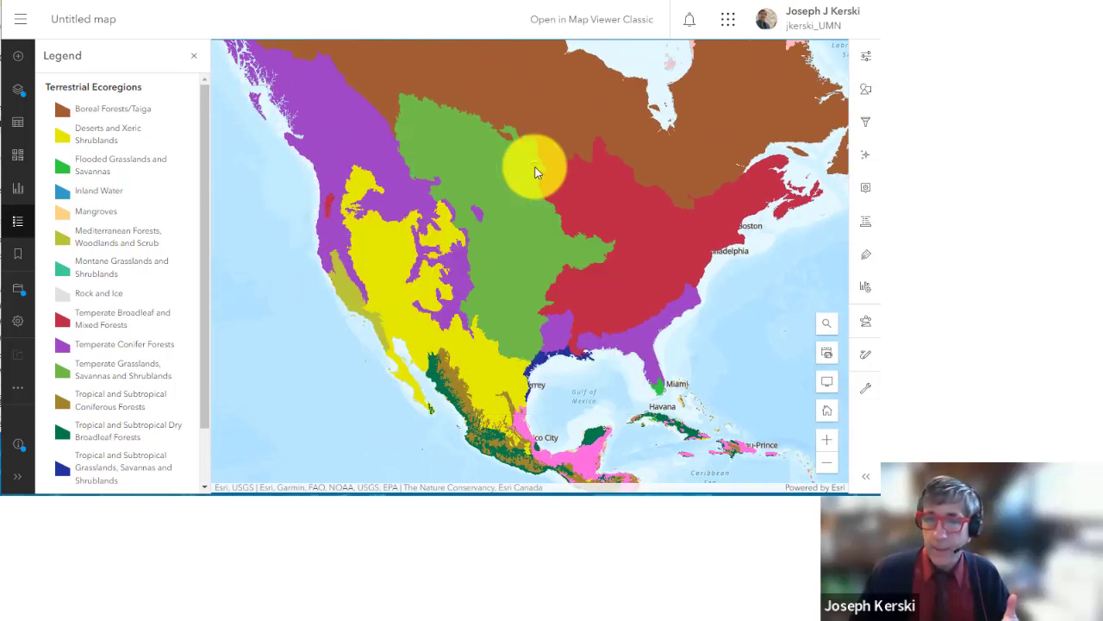
pyautogui.click(678, 203)
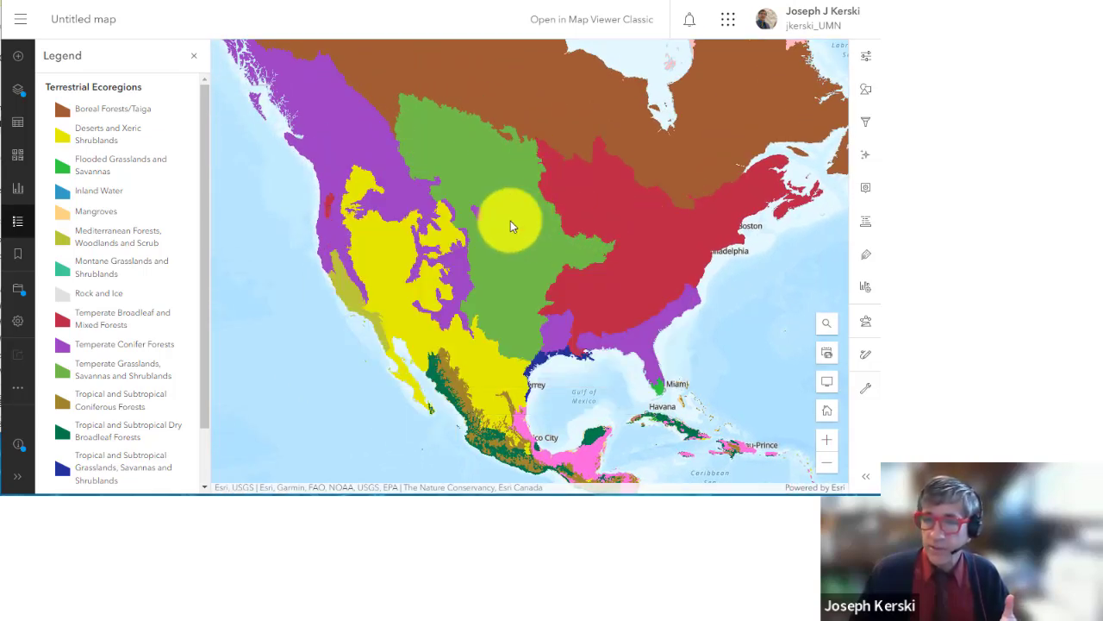
# Step: Read pop-ups for Southern Shortgrass, Crosstimbers and Southern Tallgrass, Aspen Parkland and Central Tallgrass ecoregions
pyautogui.click(503, 311)
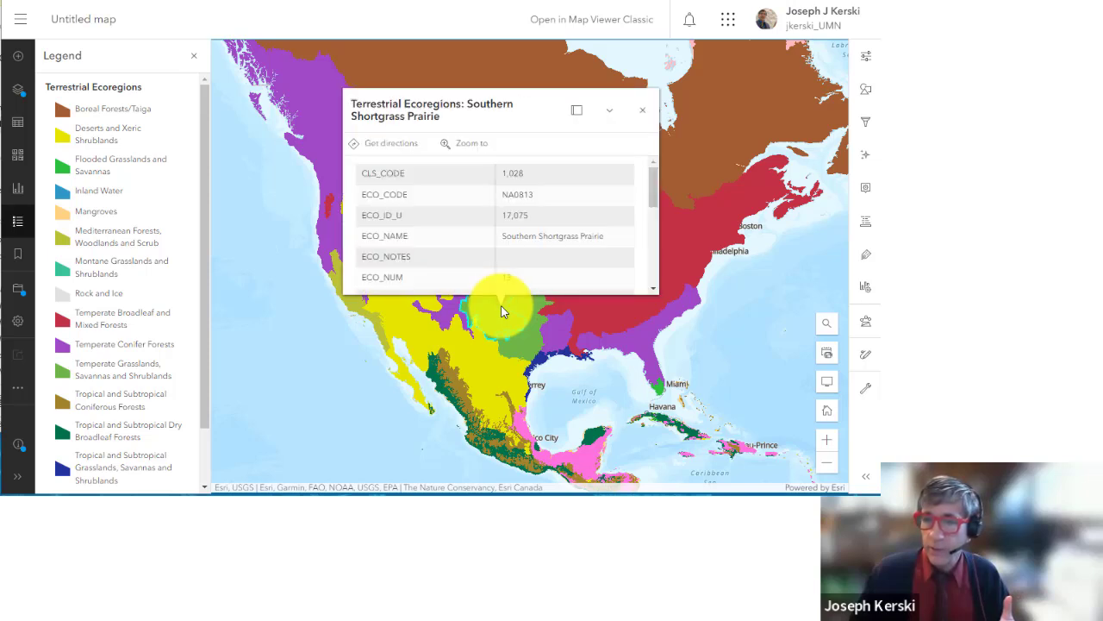
pyautogui.click(529, 339)
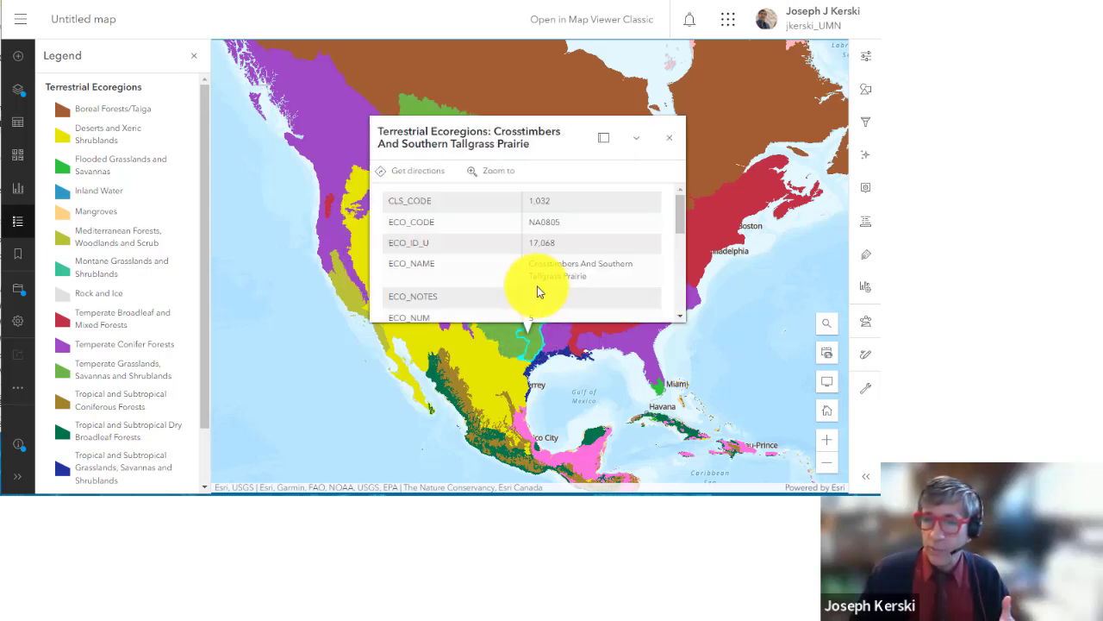
pyautogui.click(428, 104)
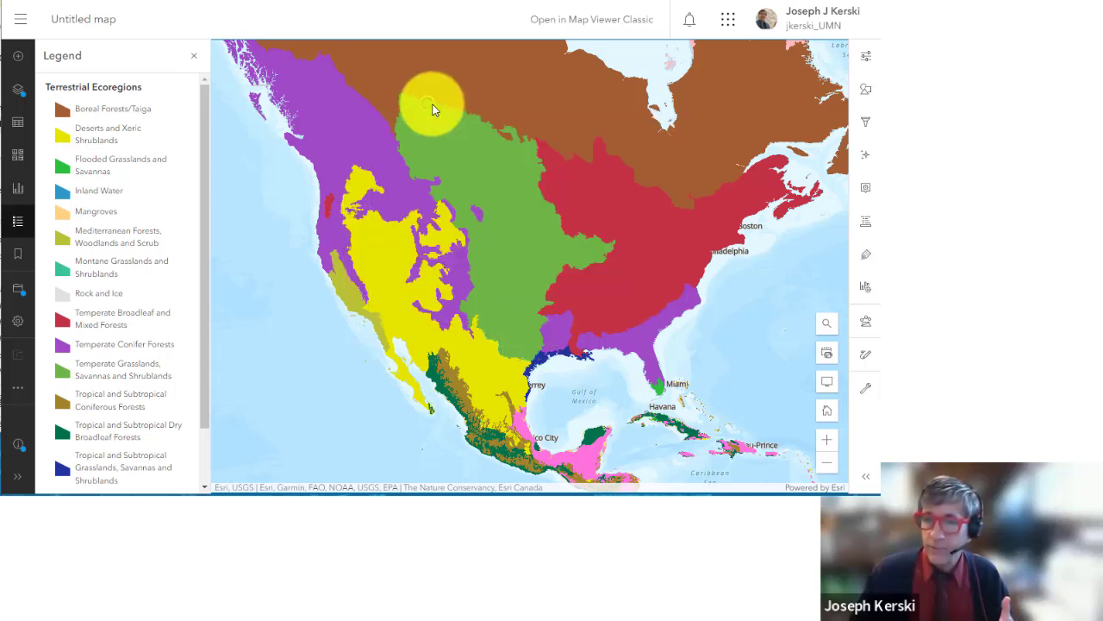
pyautogui.click(599, 255)
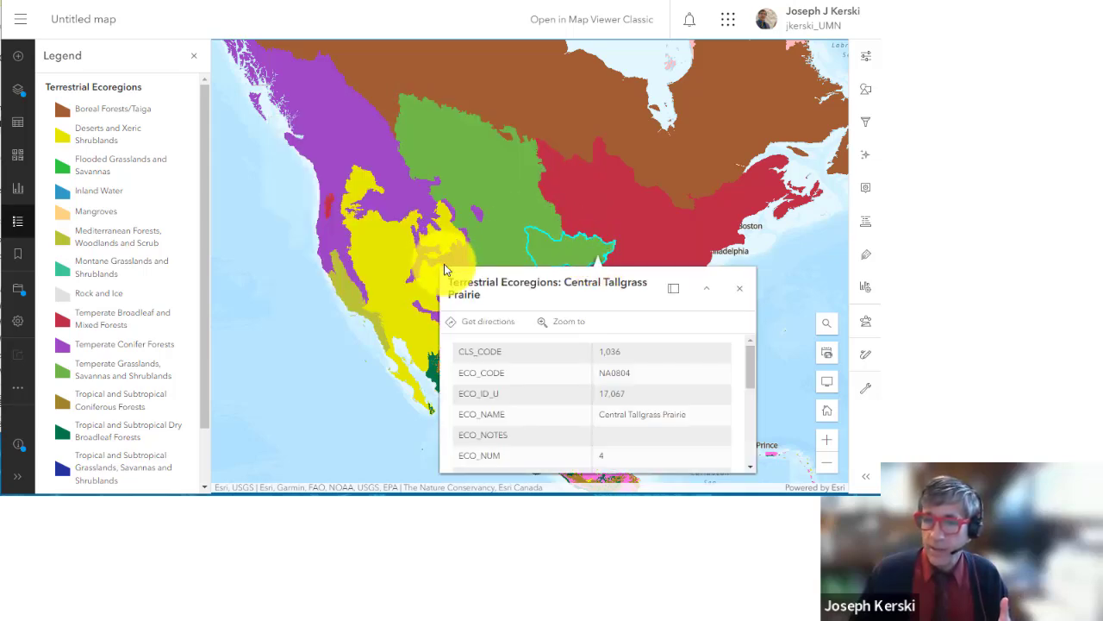
pyautogui.scroll(-3, 444, 270)
pyautogui.click(724, 285)
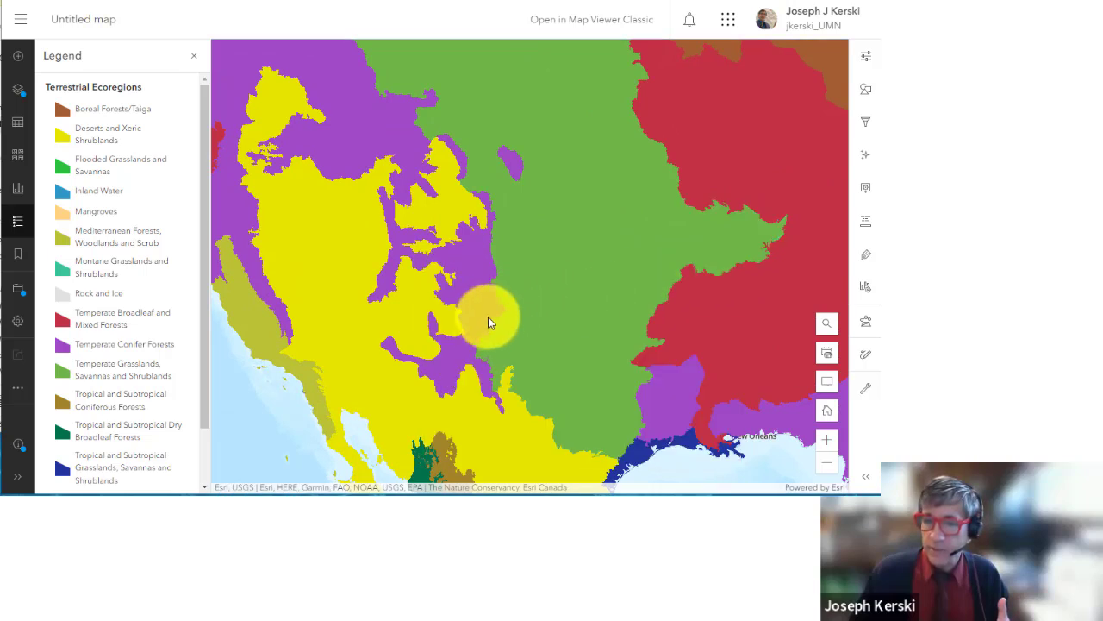
# Step: Inspect the Southern Rocky Mountains and Arizona-New Mexico Mountains ecoregions, then close the pop-up
pyautogui.click(481, 318)
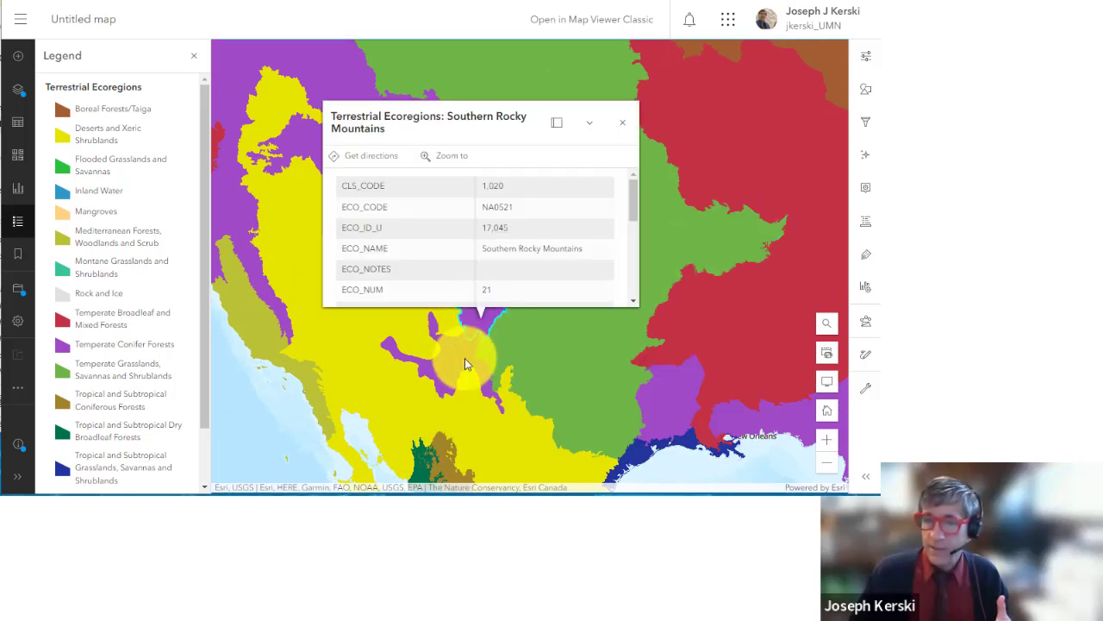
pyautogui.click(462, 351)
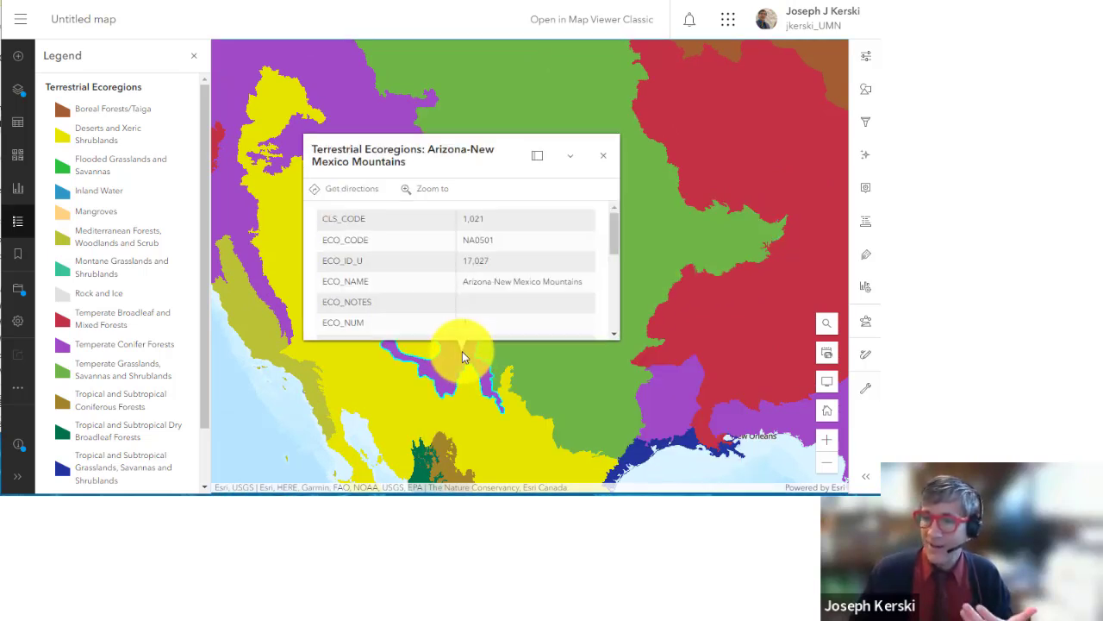
pyautogui.click(594, 166)
pyautogui.click(603, 157)
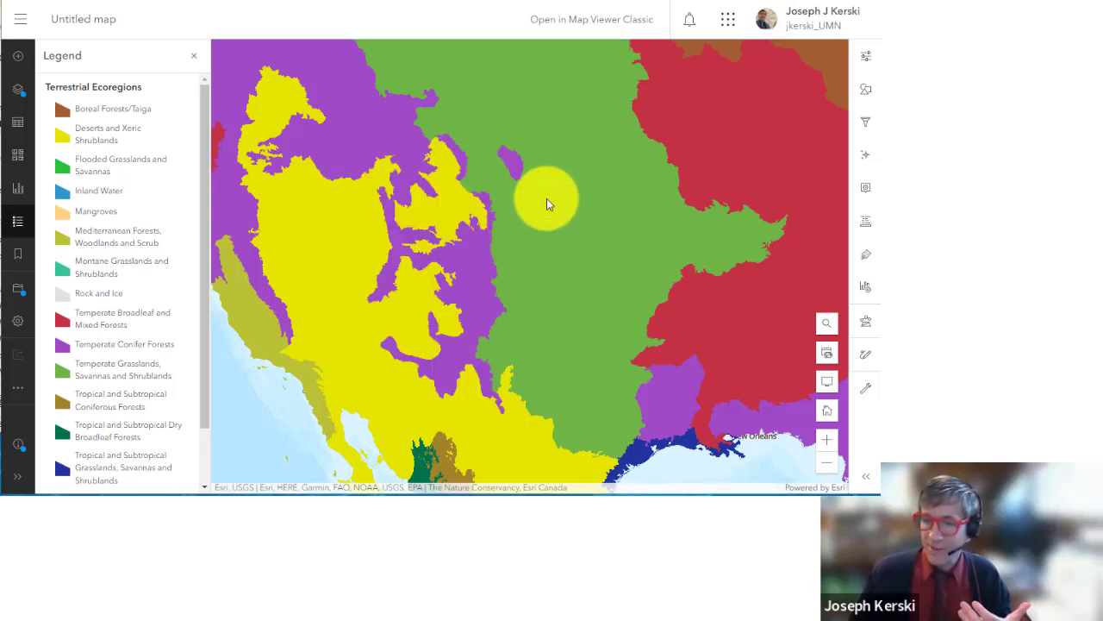
pyautogui.scroll(-1, 470, 269)
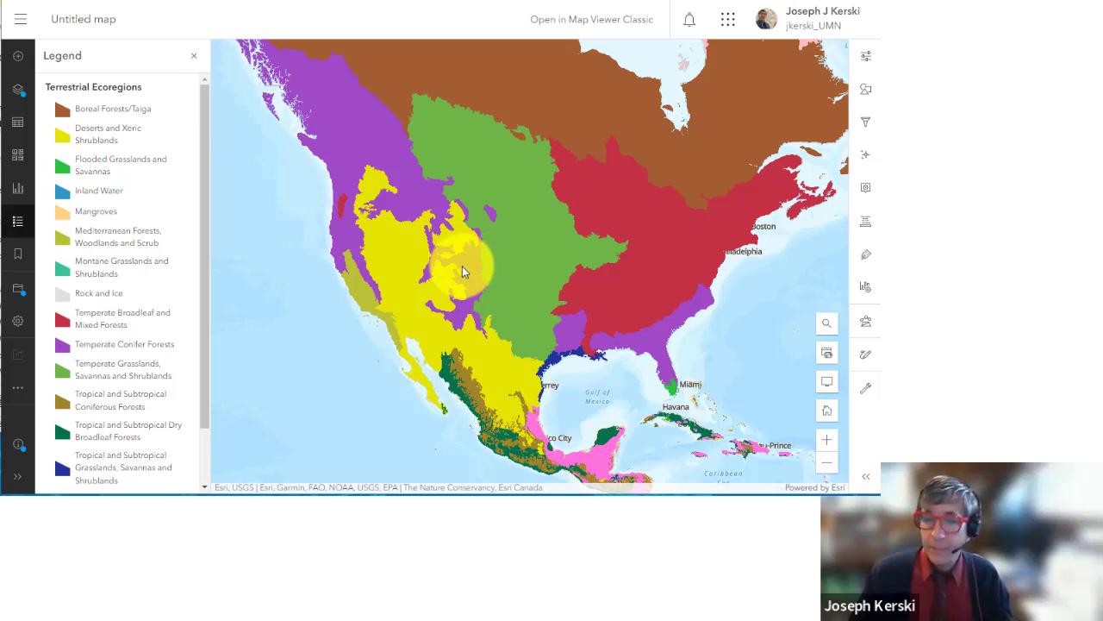
pyautogui.scroll(2, 483, 387)
# Step: Center on Mexico, read Sierra Madre Occidental, Chihuahuan Desert and Trans-Mexican Volcanic Belt pop-ups, then open Save options
pyautogui.moveTo(483, 387); pyautogui.dragTo(463, 253)
pyautogui.scroll(2, 474, 250)
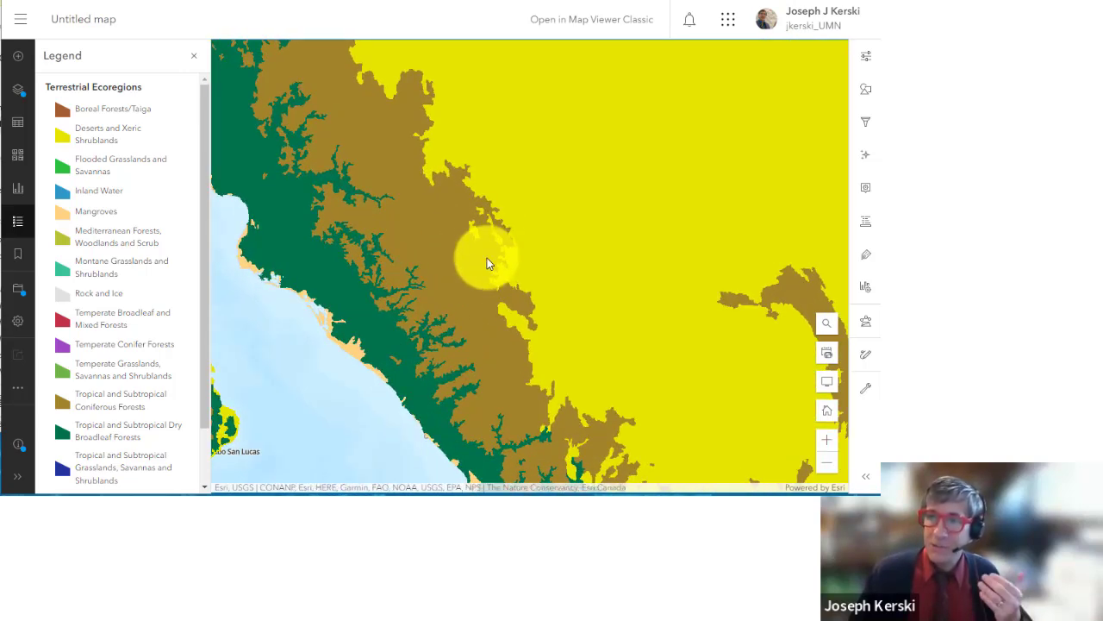
pyautogui.scroll(1, 489, 255)
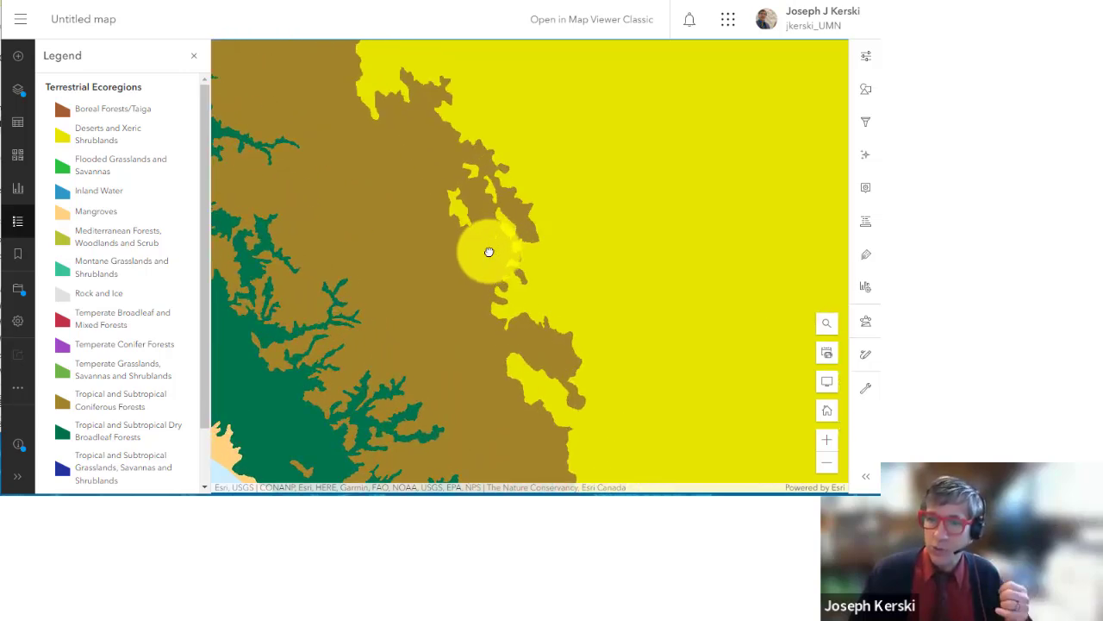
pyautogui.scroll(-2, 489, 252)
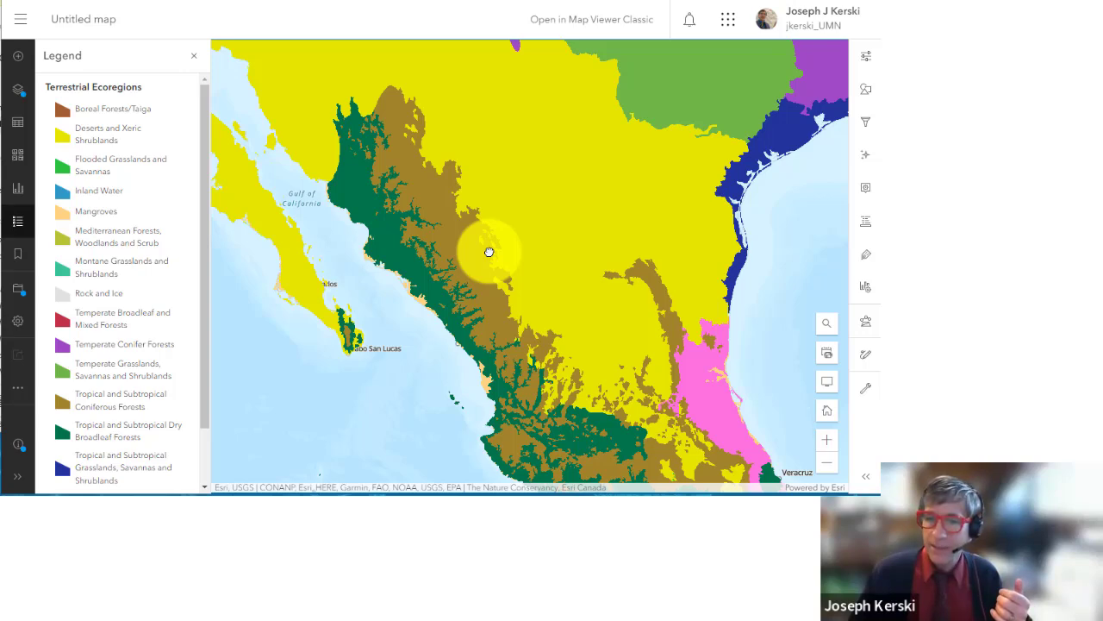
pyautogui.scroll(-3, 488, 252)
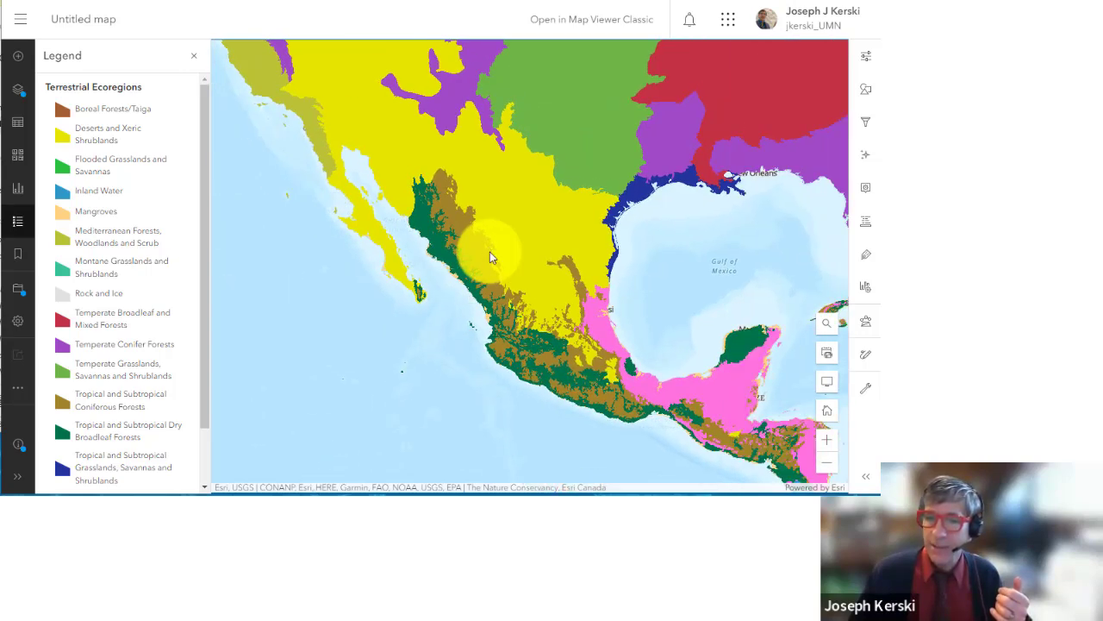
pyautogui.moveTo(462, 288); pyautogui.dragTo(457, 290)
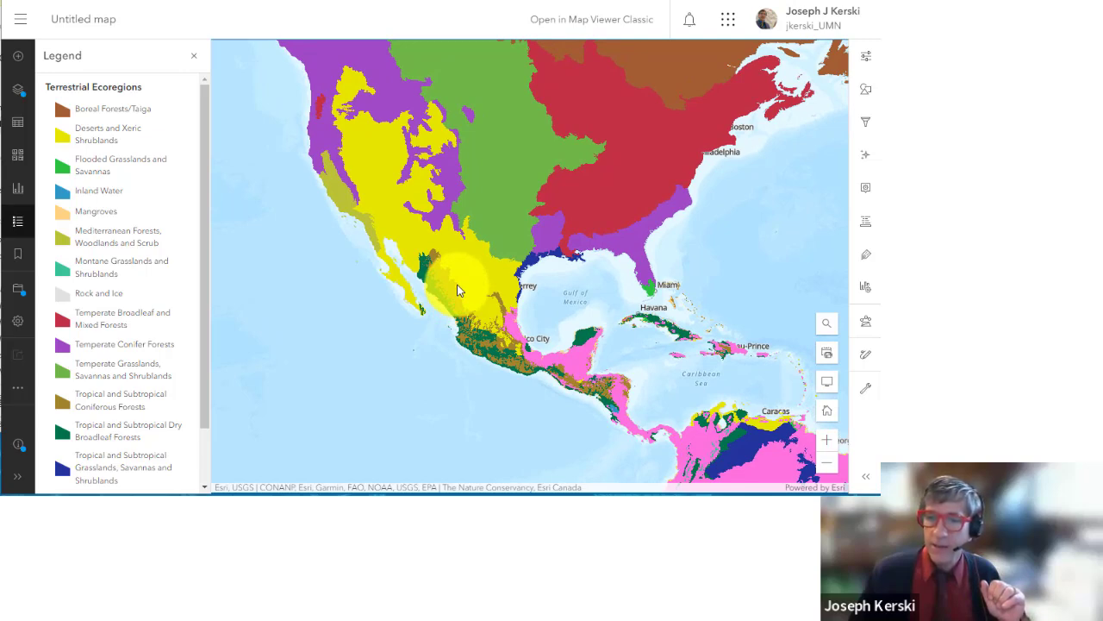
pyautogui.scroll(5, 457, 289)
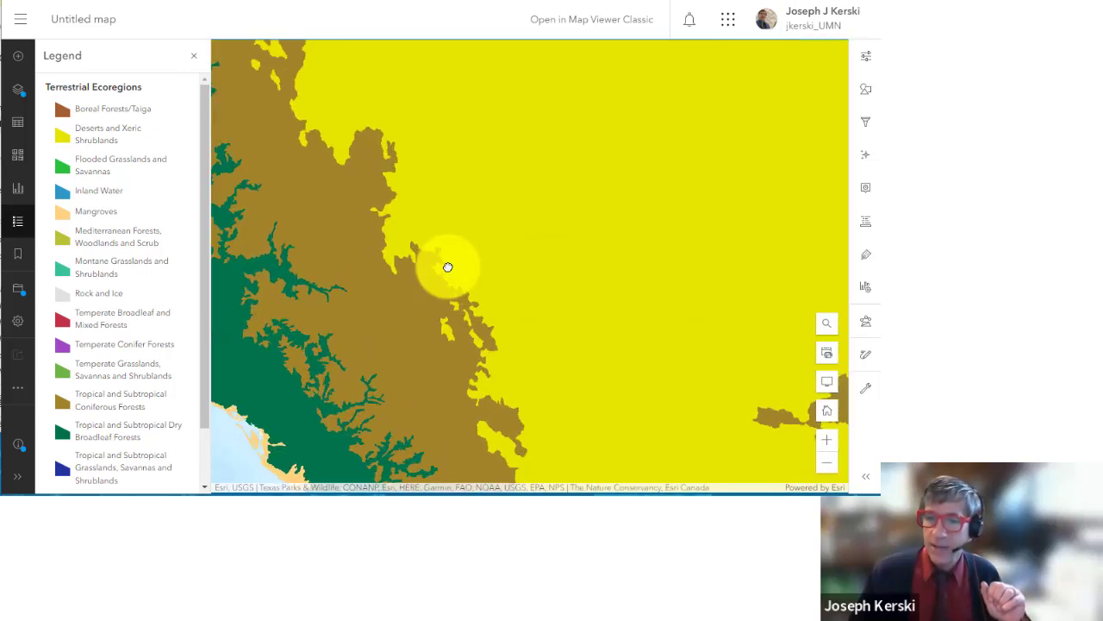
pyautogui.scroll(-4, 446, 269)
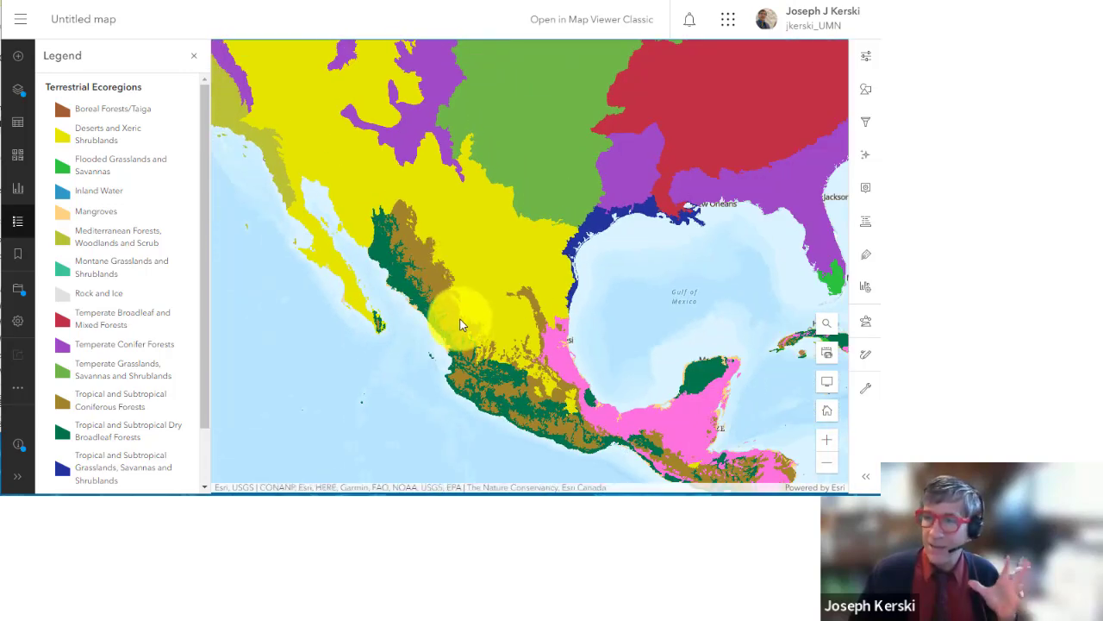
pyautogui.click(459, 324)
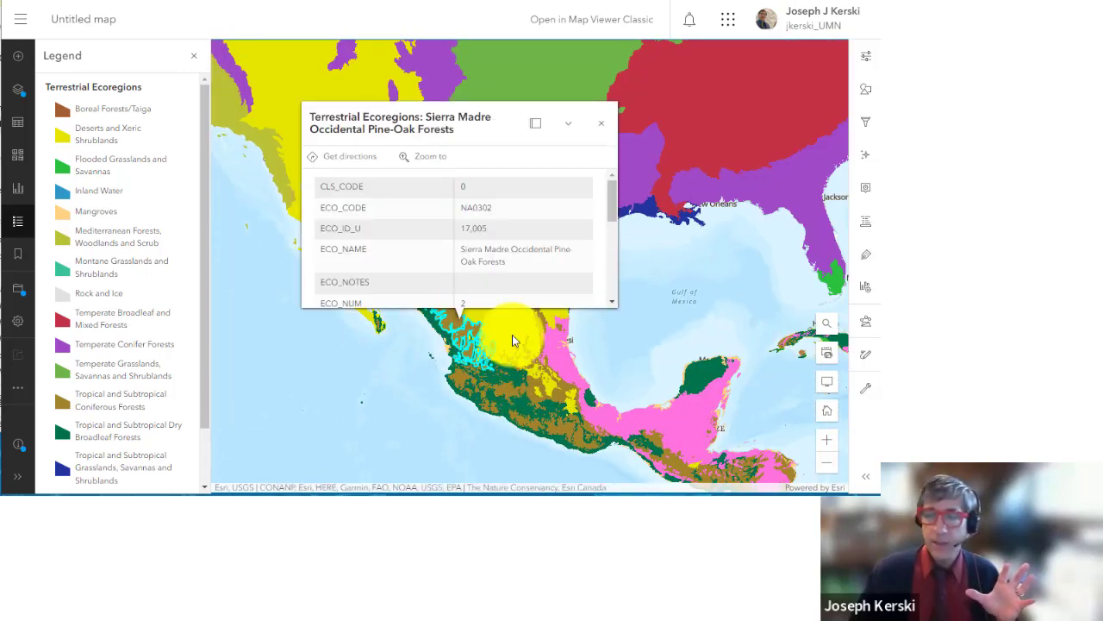
pyautogui.click(512, 340)
pyautogui.click(506, 389)
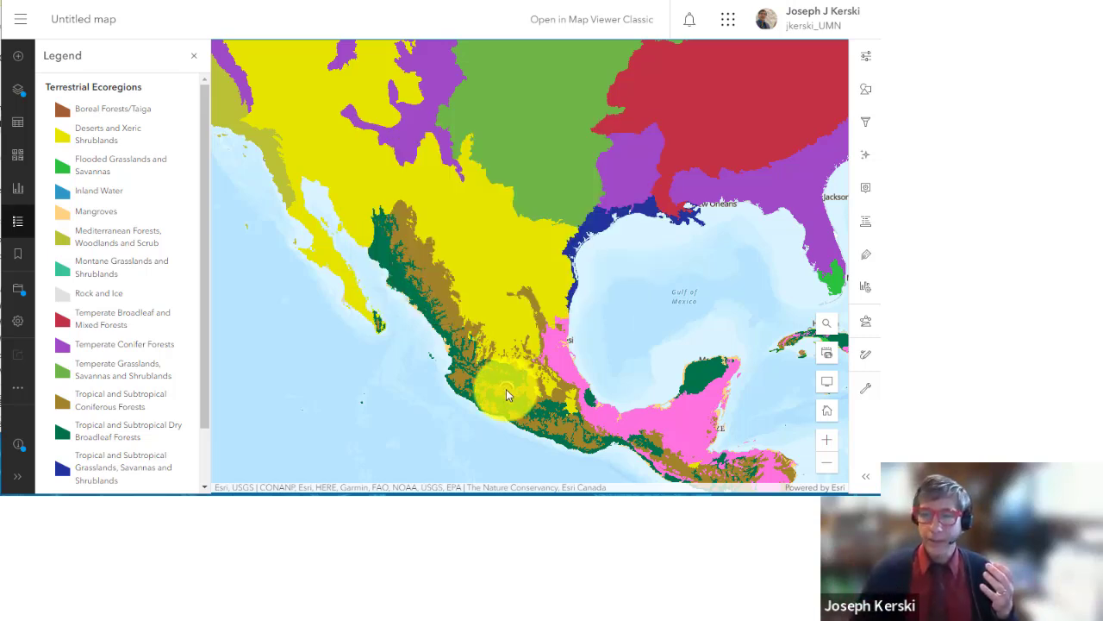
pyautogui.click(647, 199)
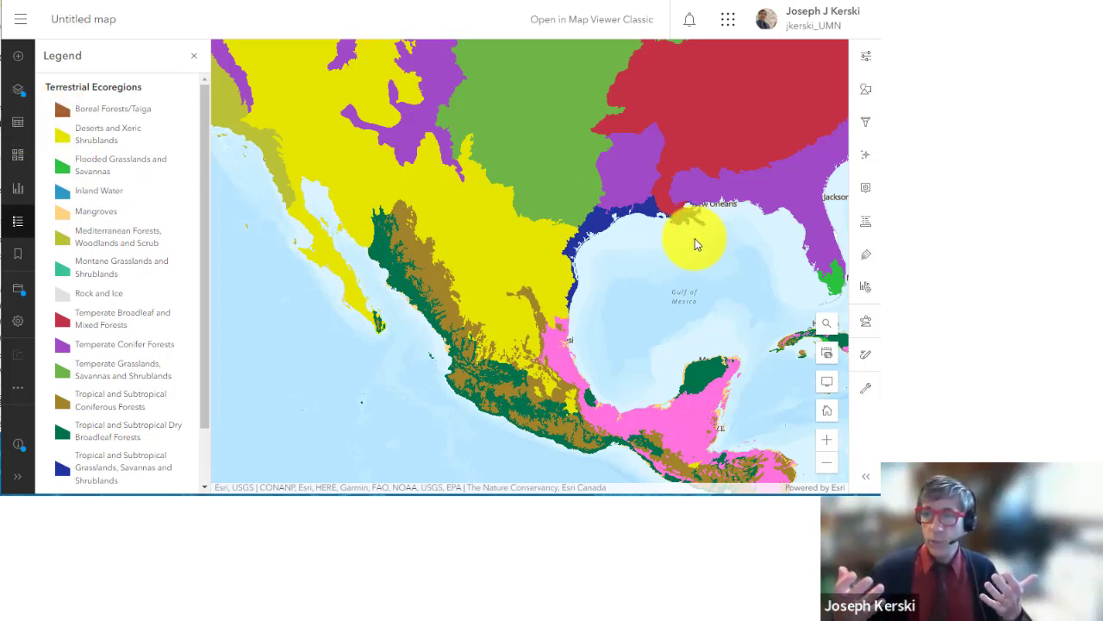
pyautogui.click(17, 288)
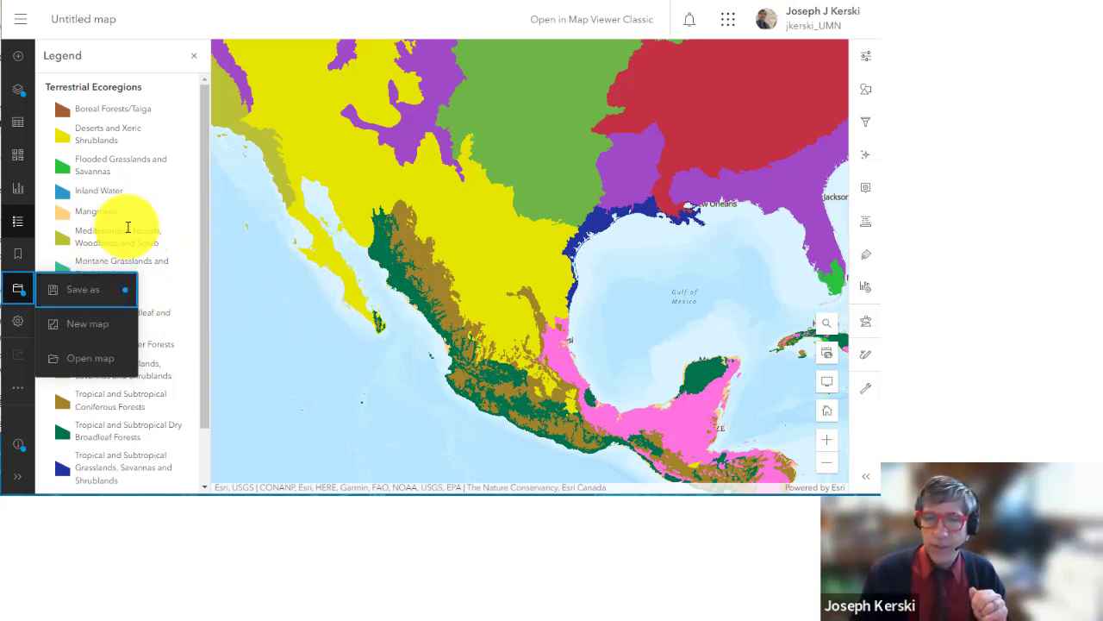
# Step: Zoom in and pan so Mexico is centered on the map
pyautogui.scroll(3, 469, 314)
pyautogui.moveTo(469, 314); pyautogui.dragTo(469, 183)
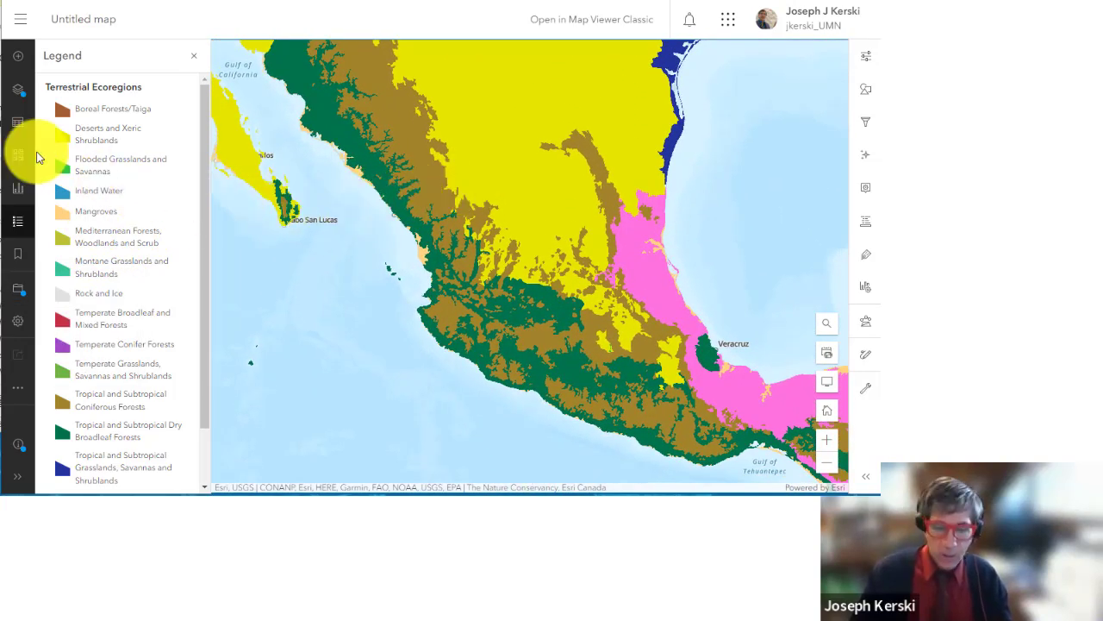
# Step: Add a bookmark named Mexico for the current Mexico extent
pyautogui.click(19, 251)
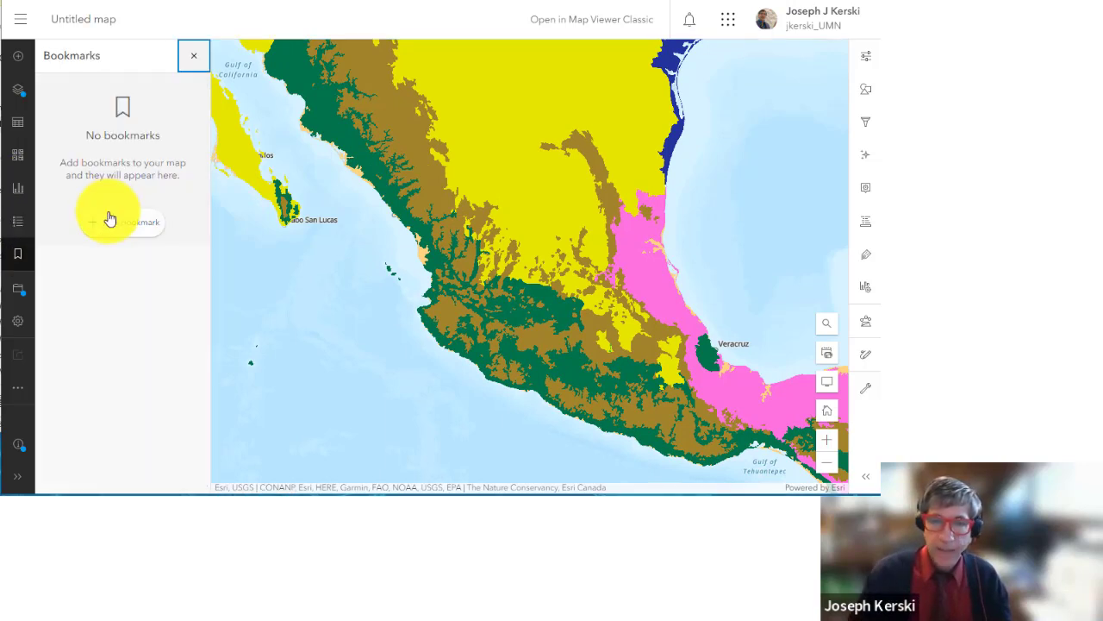
pyautogui.click(116, 218)
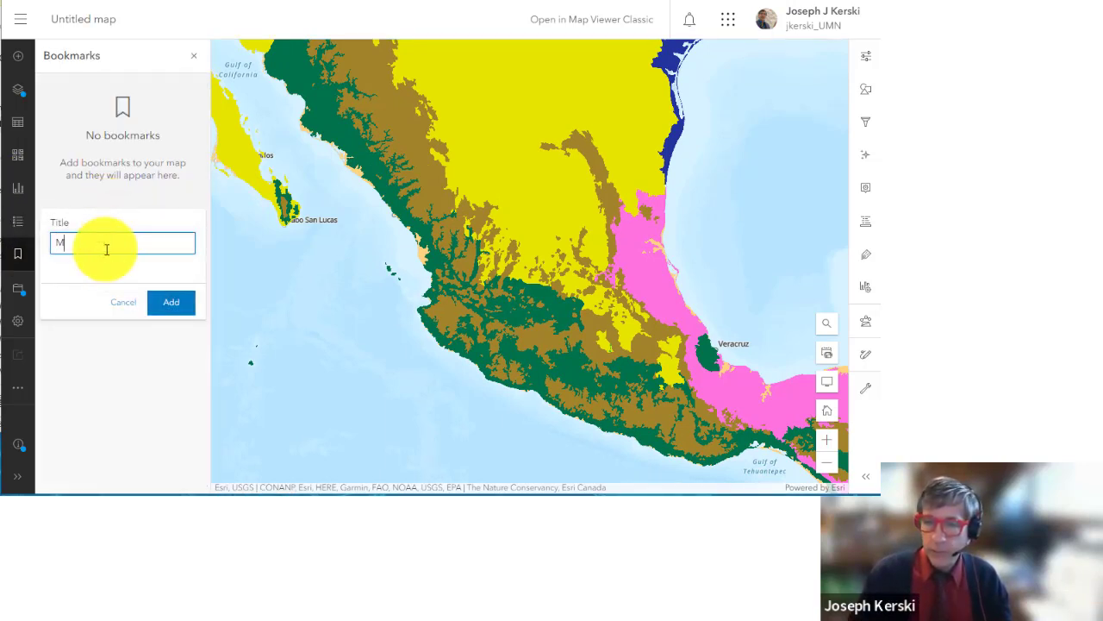
pyautogui.press('Return')
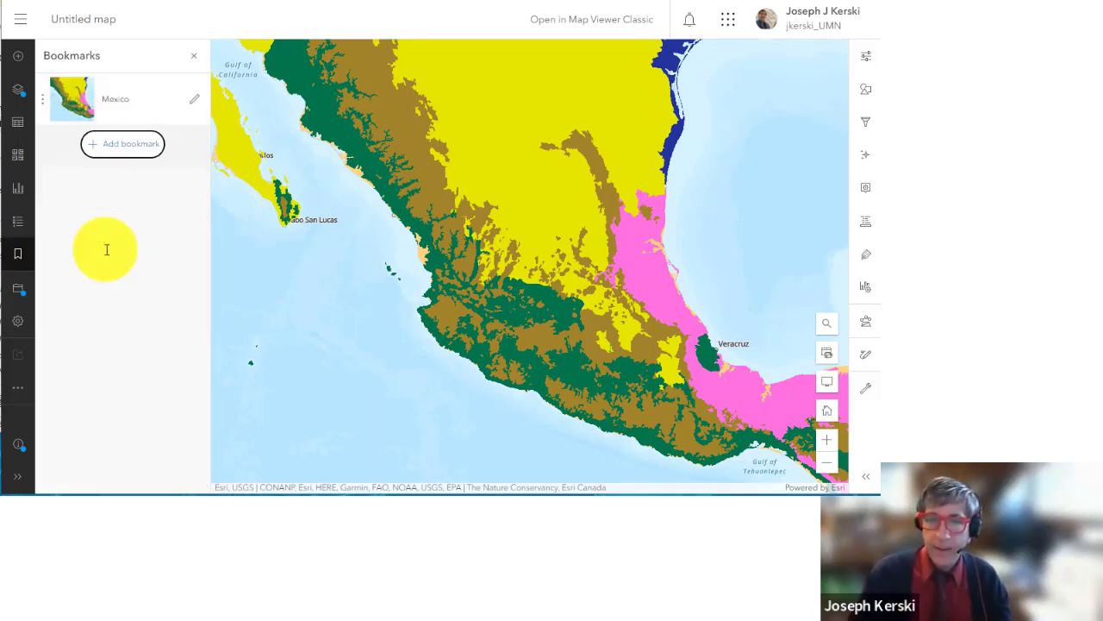
# Step: Pan to Costa Rica and save a bookmark titled 'Costa Rica'
pyautogui.moveTo(643, 377); pyautogui.dragTo(562, 308)
pyautogui.moveTo(668, 399); pyautogui.dragTo(411, 204)
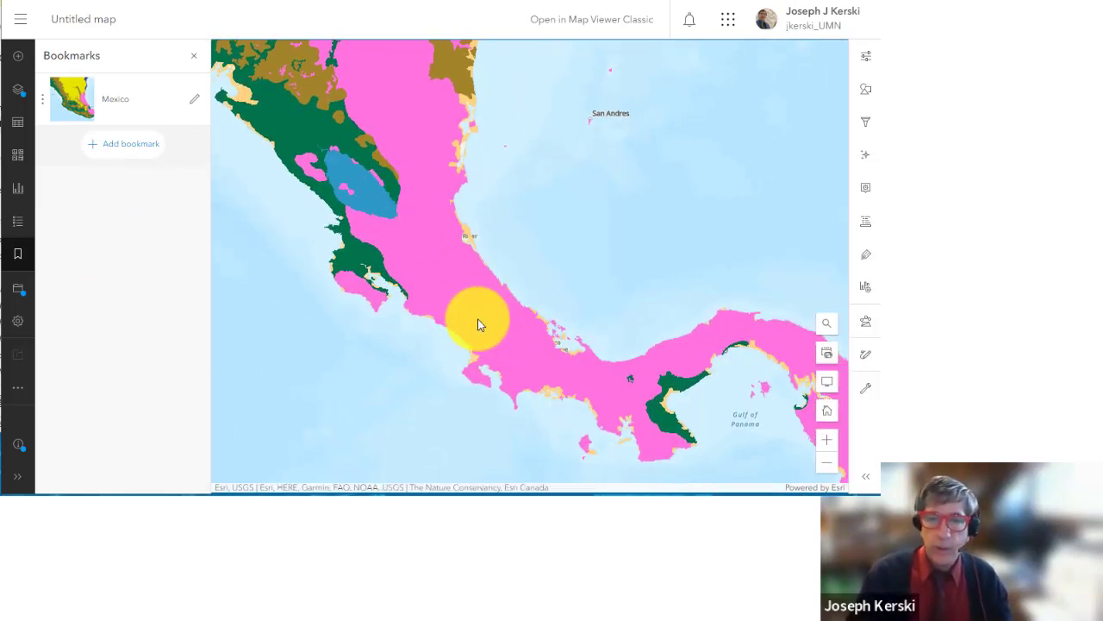
pyautogui.click(126, 145)
pyautogui.write('Cos')
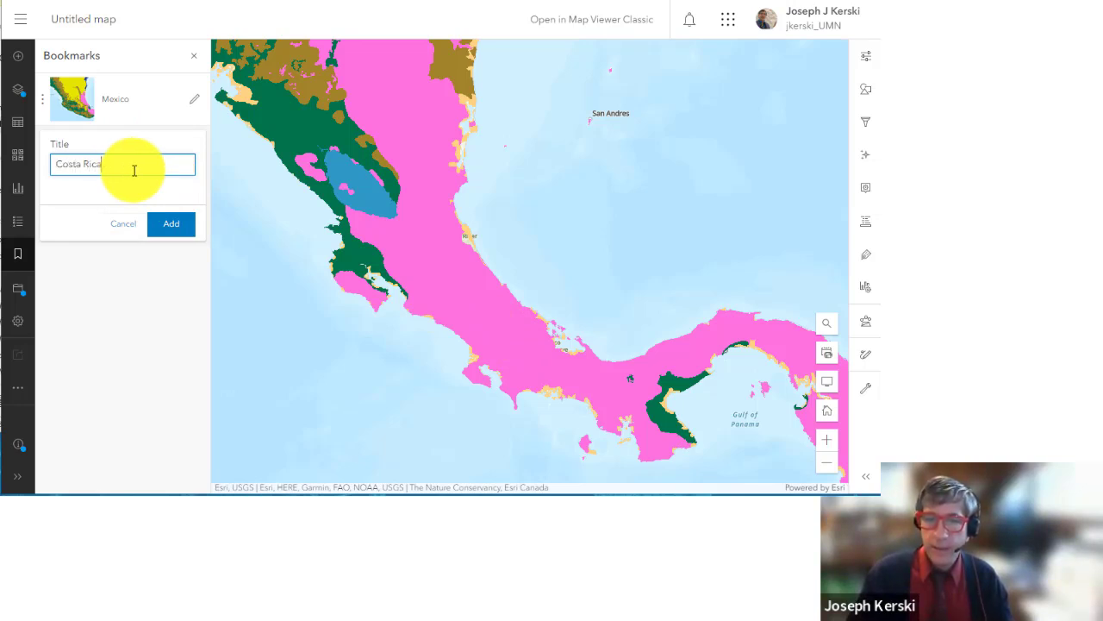
pyautogui.write('ta Rica')
pyautogui.click(168, 226)
# Step: Frame all of South America and save a bookmark titled 'South America'
pyautogui.scroll(-2, 433, 281)
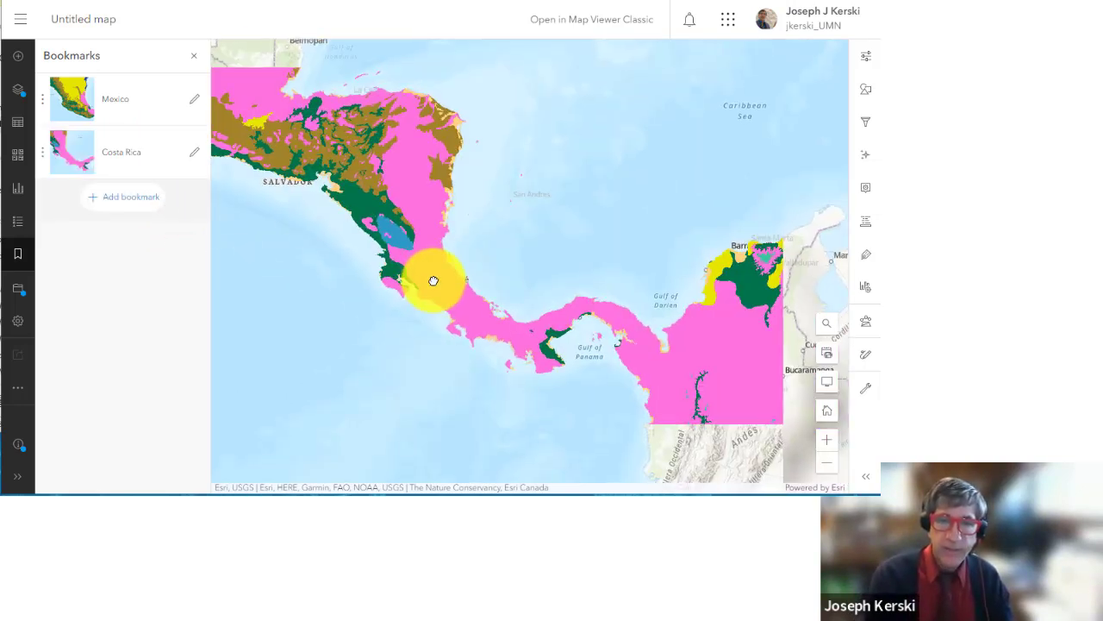
pyautogui.moveTo(537, 301); pyautogui.dragTo(344, 111)
pyautogui.click(155, 196)
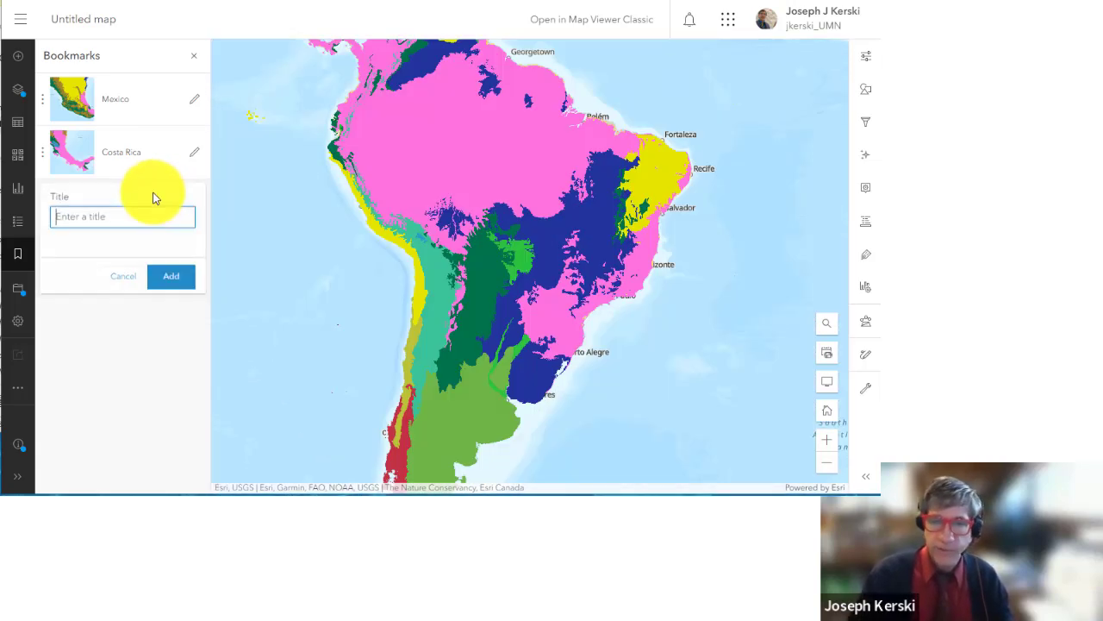
pyautogui.write('South America')
pyautogui.click(170, 275)
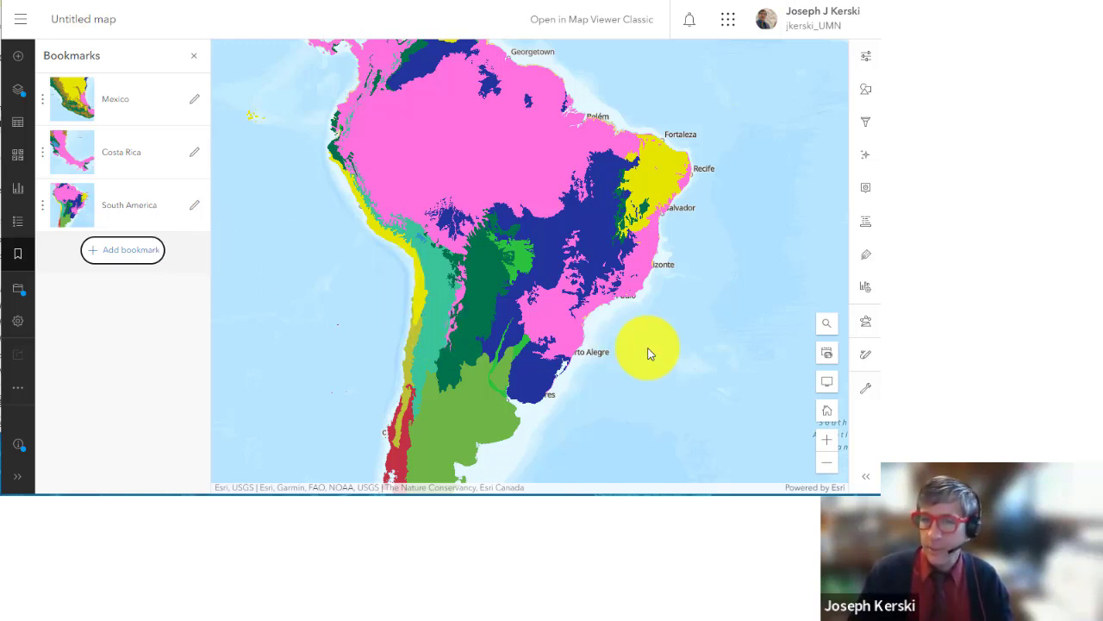
# Step: Zoom in on northern South America toward the northern Brazilian coast
pyautogui.moveTo(532, 299); pyautogui.dragTo(570, 329)
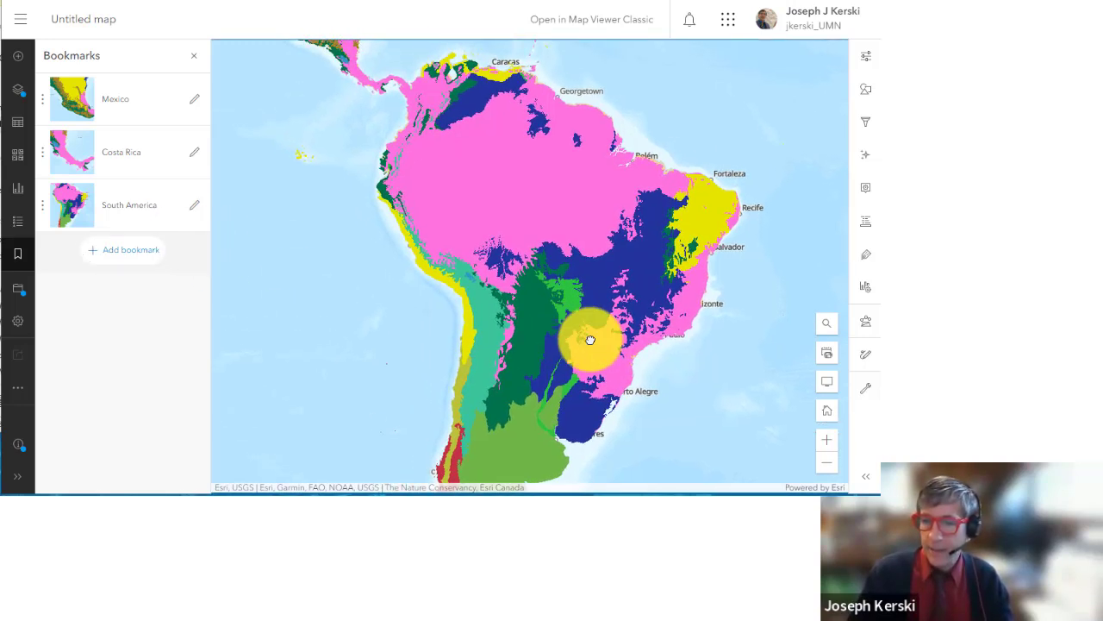
pyautogui.click(824, 444)
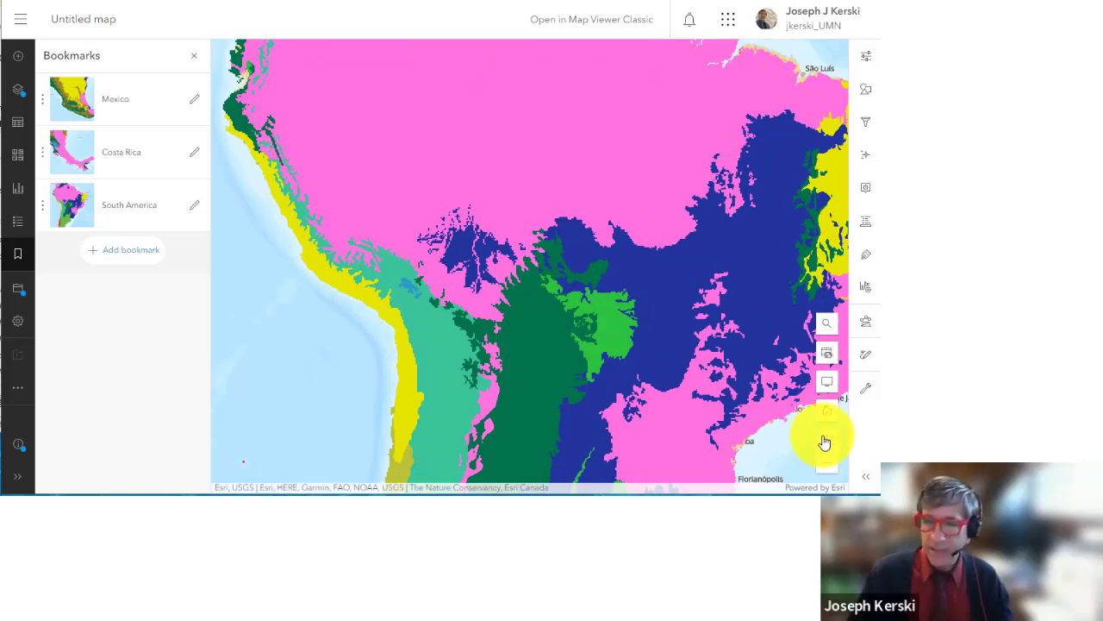
pyautogui.click(827, 462)
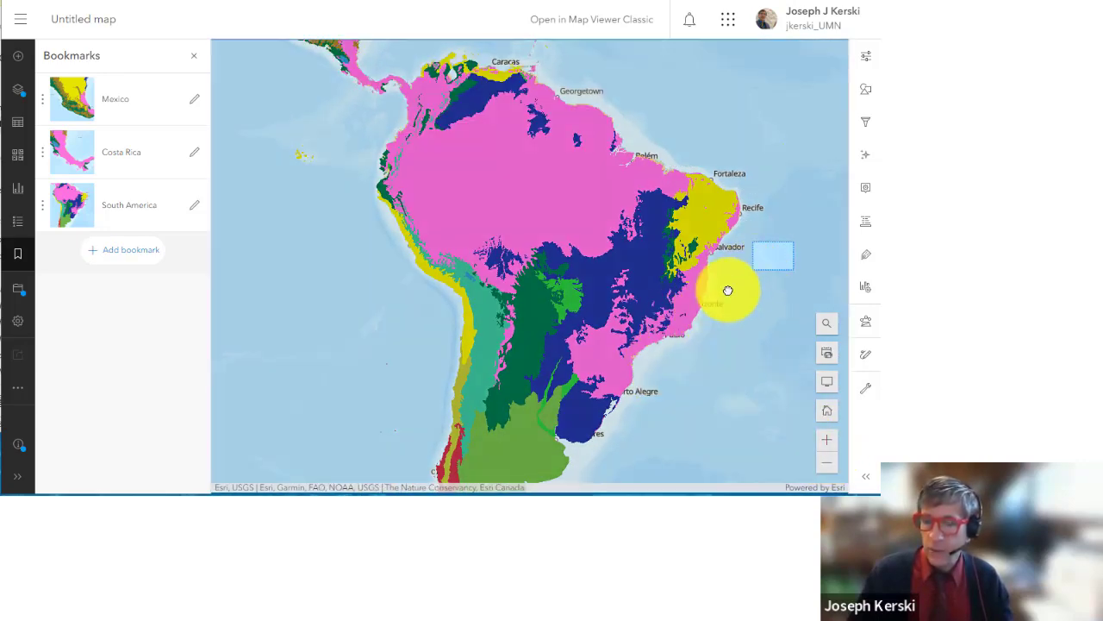
pyautogui.moveTo(729, 290); pyautogui.dragTo(564, 64)
pyautogui.moveTo(478, 182); pyautogui.dragTo(308, 143)
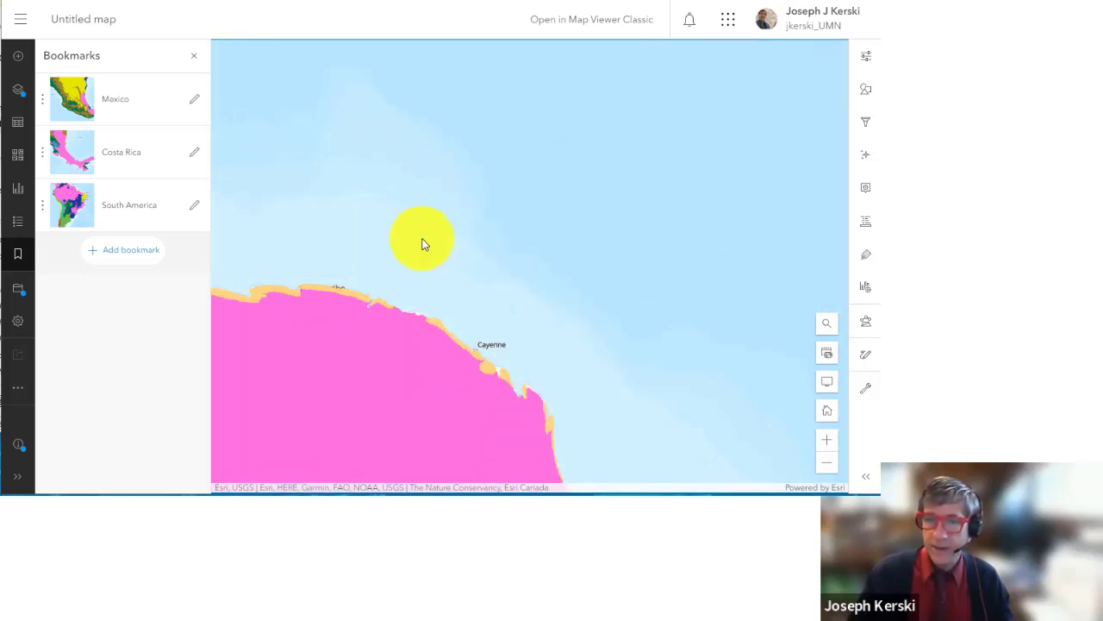
# Step: Jump through the Costa Rica, South America, Mexico, Costa Rica and South America bookmarks in turn
pyautogui.click(112, 157)
pyautogui.click(130, 208)
pyautogui.click(134, 110)
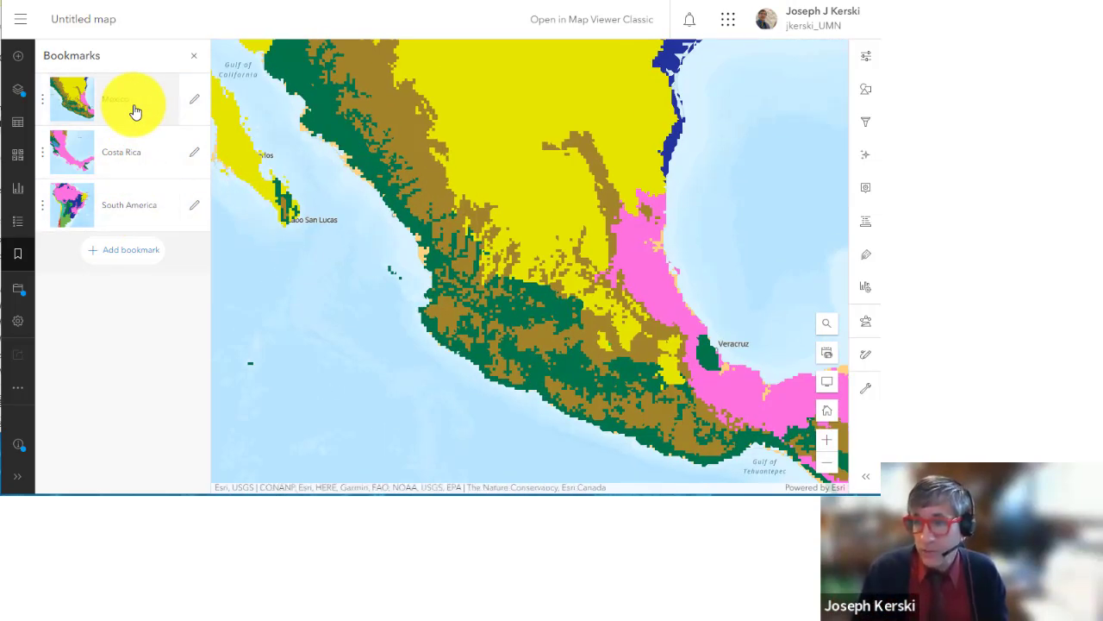
pyautogui.click(123, 165)
pyautogui.click(126, 196)
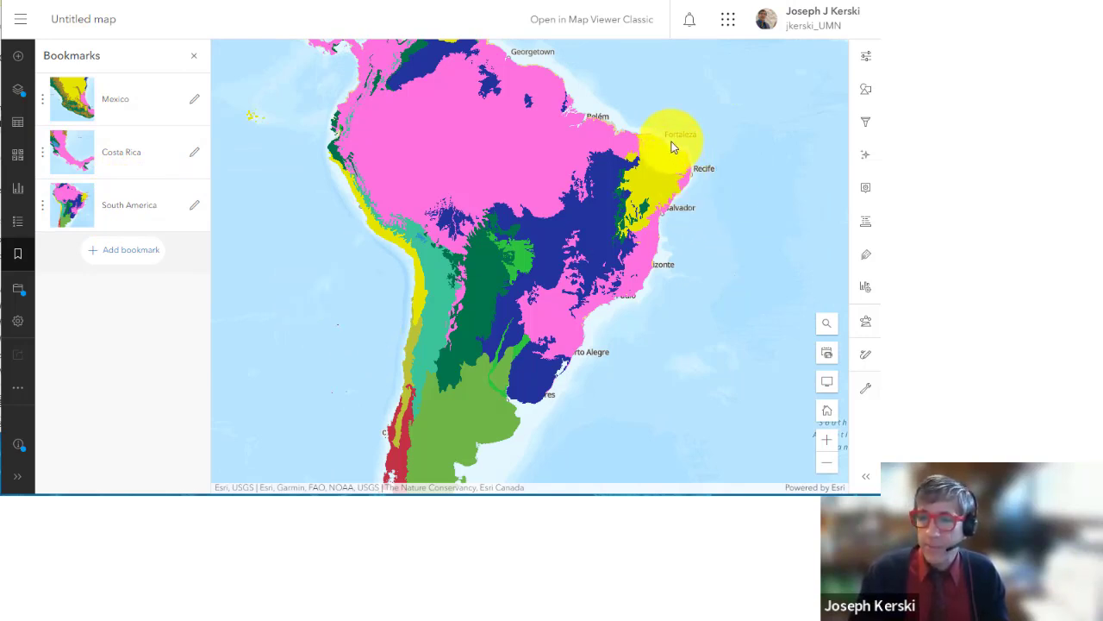
pyautogui.press('Tab')
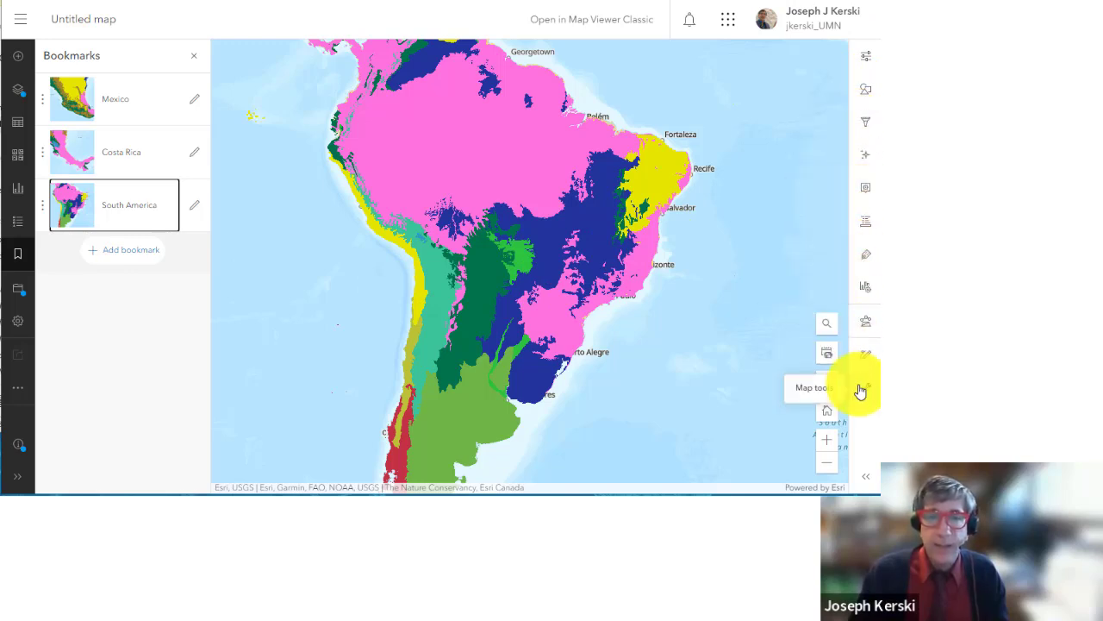
# Step: Cycle through the Layers, Tables, Basemap, Charts, Legend and Bookmarks panes
pyautogui.click(20, 101)
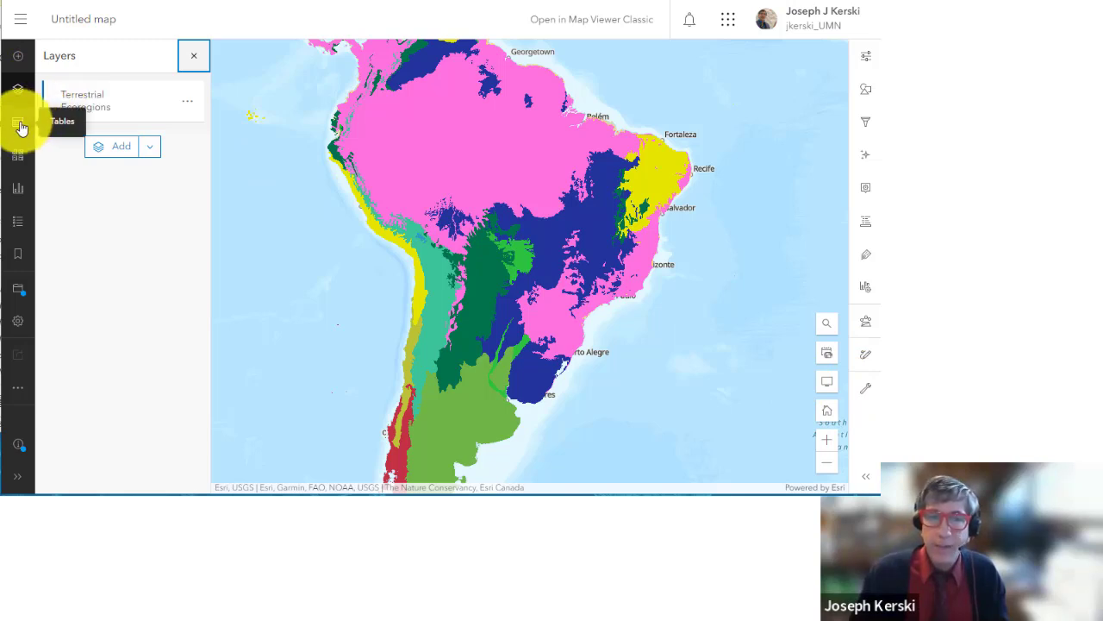
pyautogui.click(20, 126)
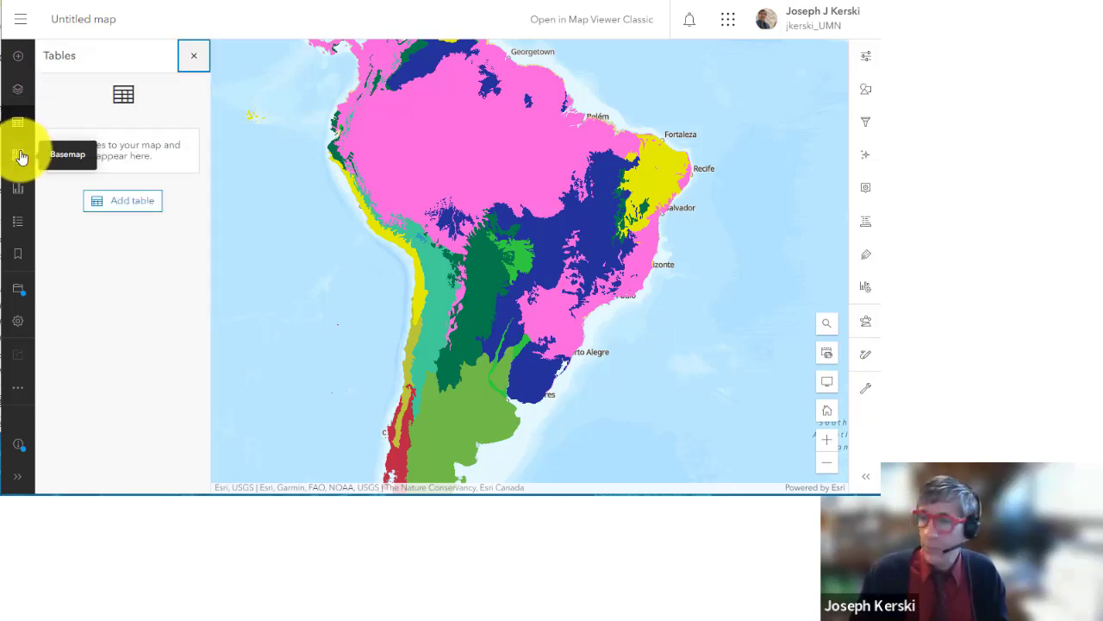
pyautogui.click(21, 156)
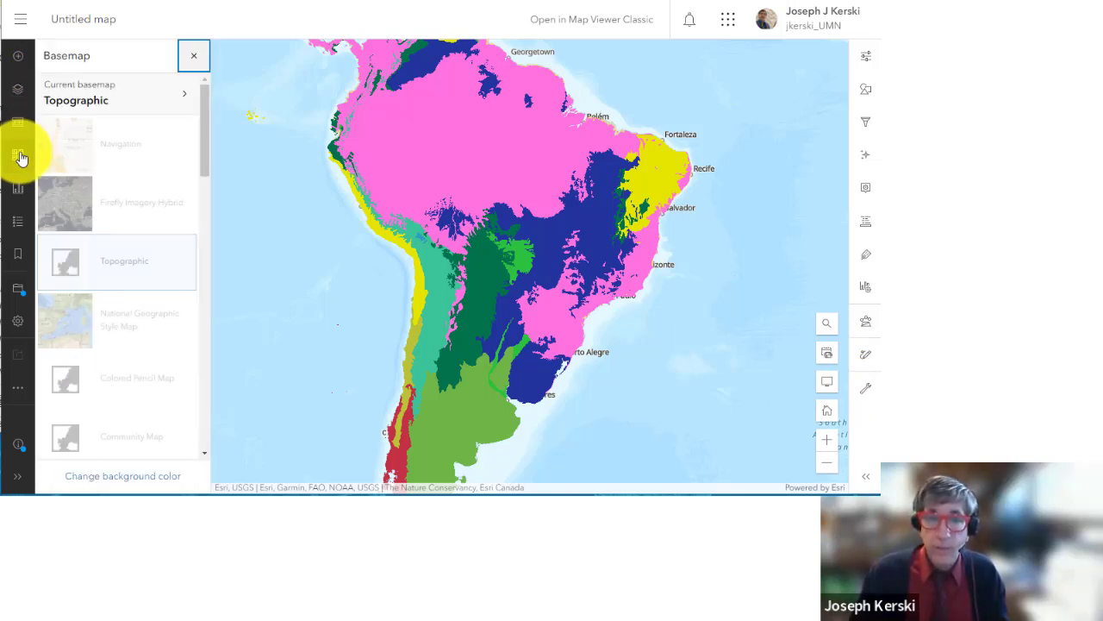
pyautogui.click(19, 190)
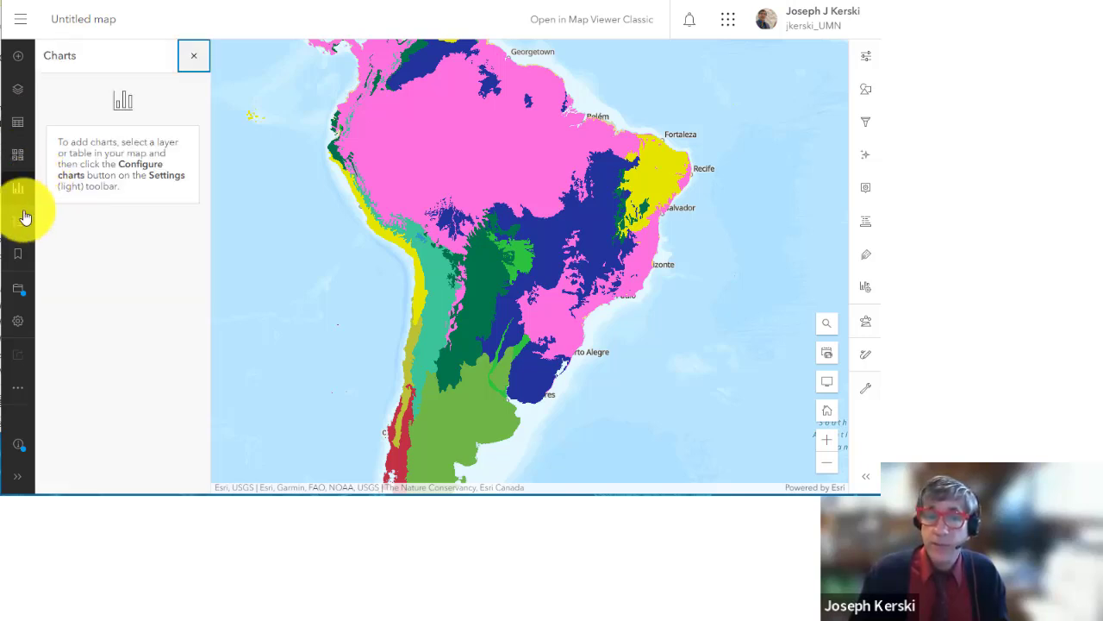
pyautogui.click(14, 227)
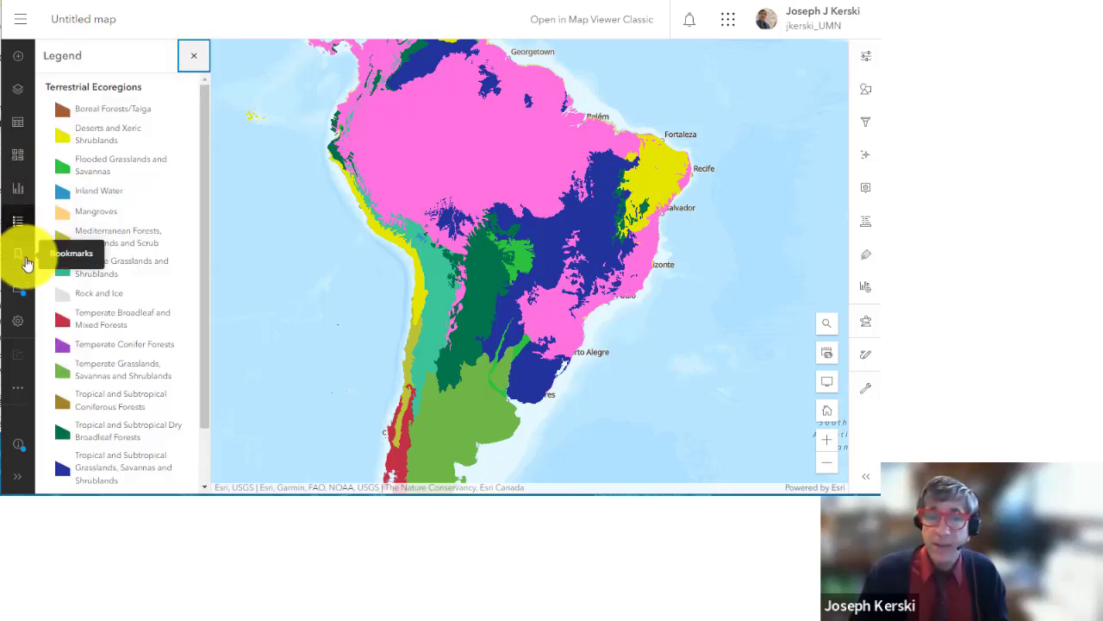
pyautogui.click(21, 257)
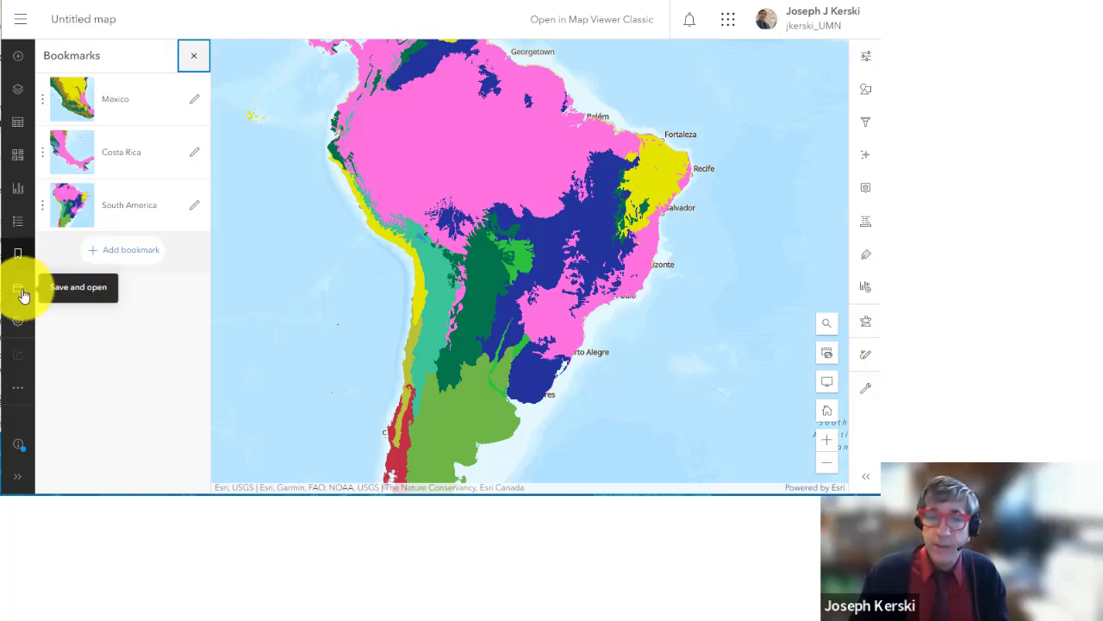
# Step: Show Map properties and zoom out to a world view centred on North America
pyautogui.click(19, 325)
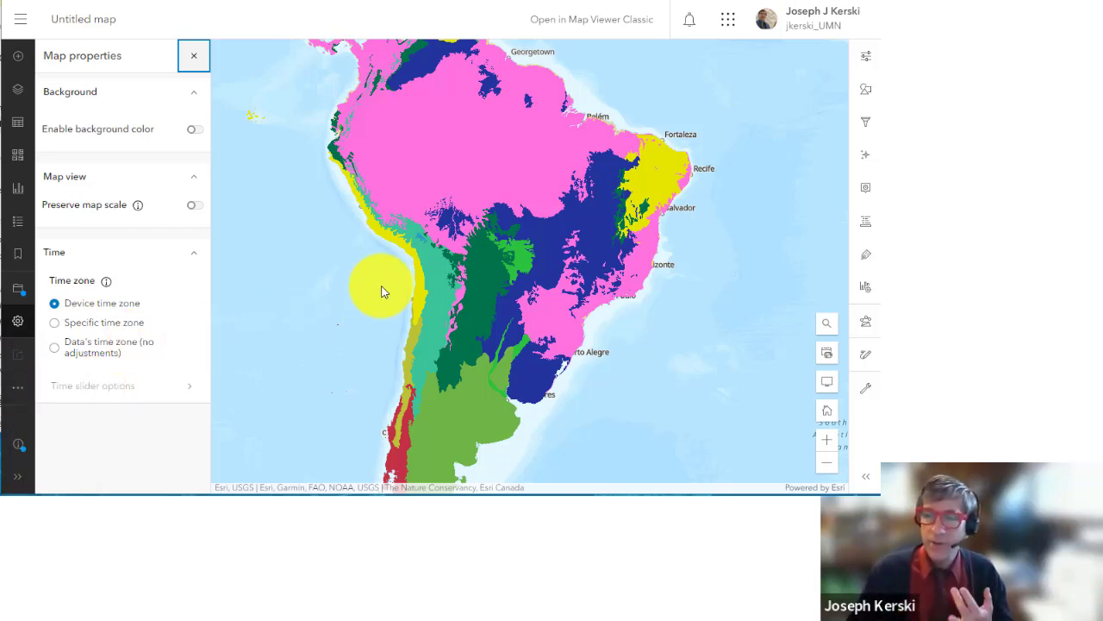
pyautogui.scroll(-3, 382, 288)
pyautogui.moveTo(464, 403); pyautogui.dragTo(573, 427)
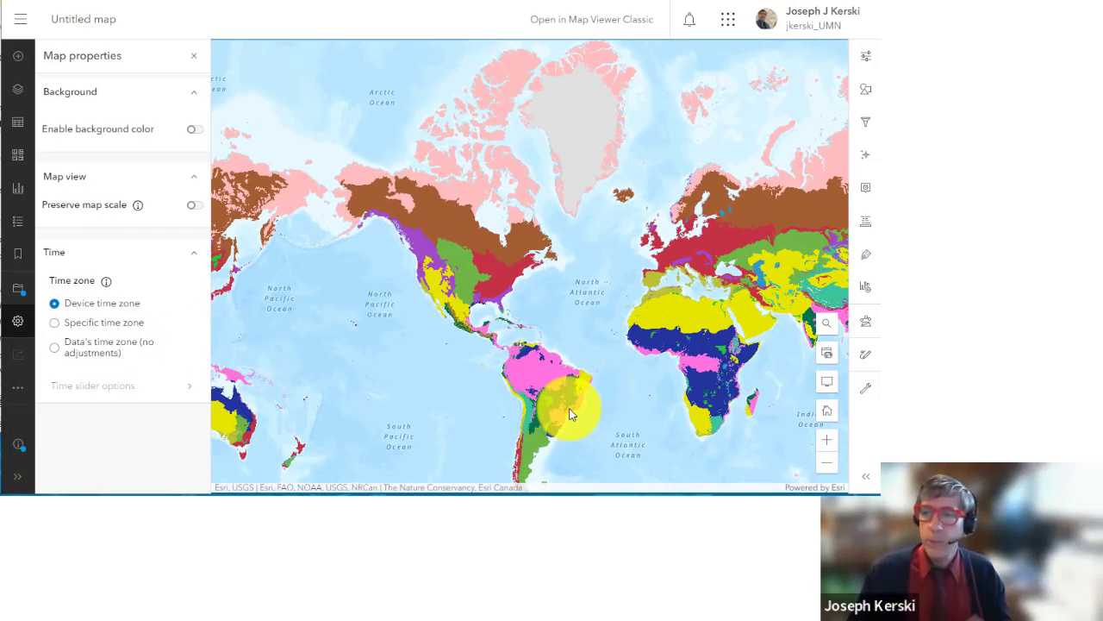